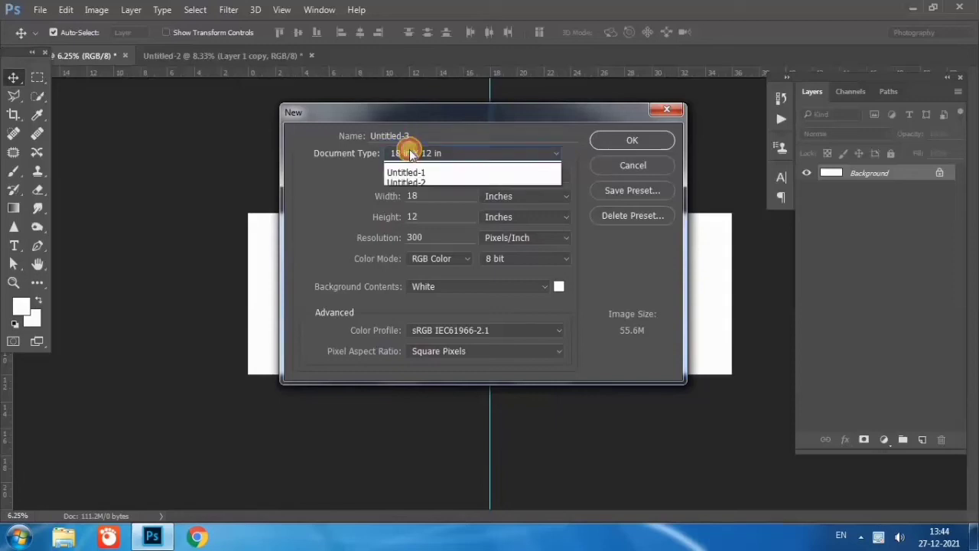
Create a spare 36 × 12 in document, then close it to return to the banner
click(423, 218)
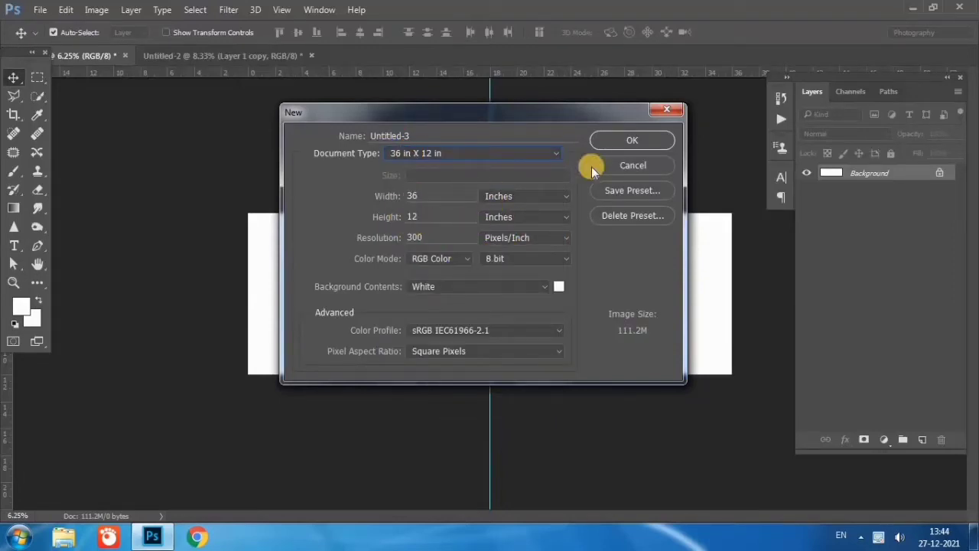
click(614, 140)
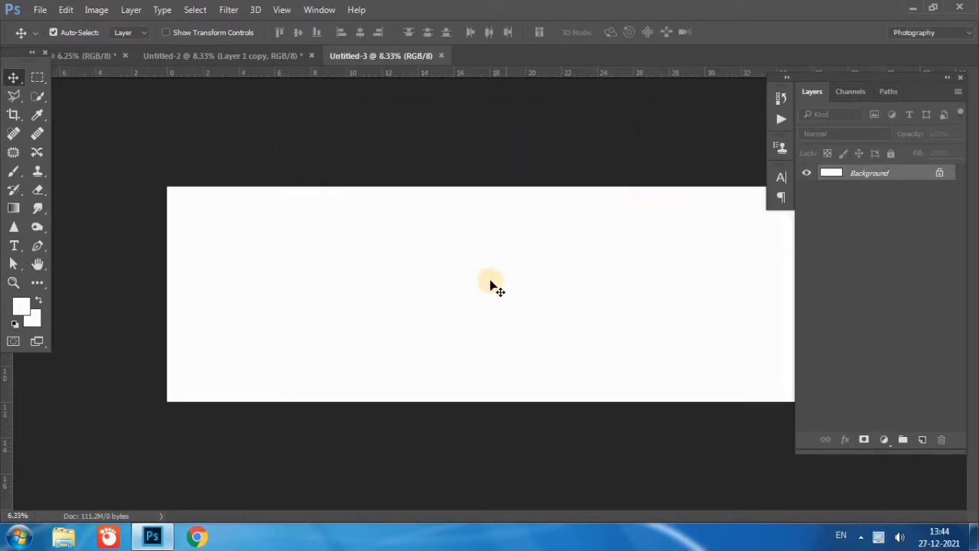
click(440, 57)
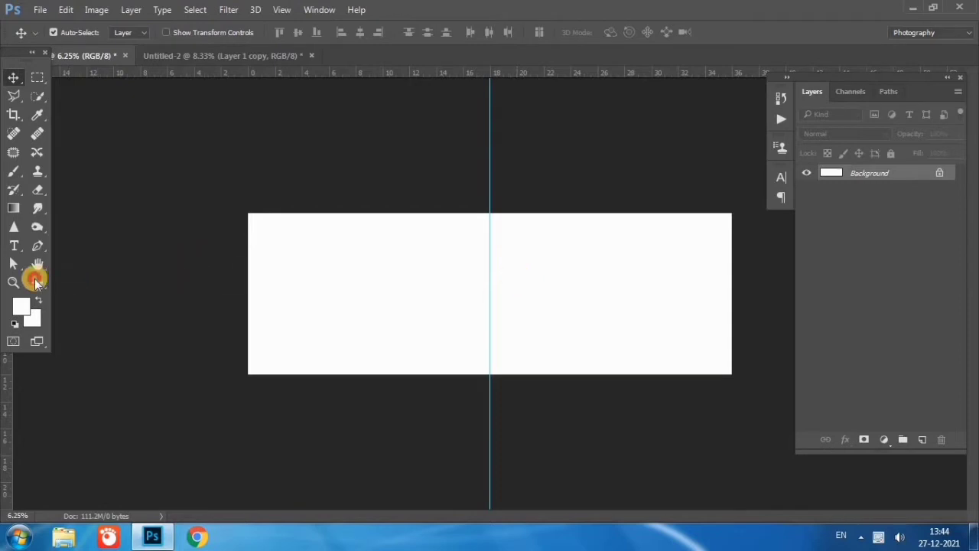
click(36, 282)
Draw a rectangle shape covering the entire banner canvas
click(64, 445)
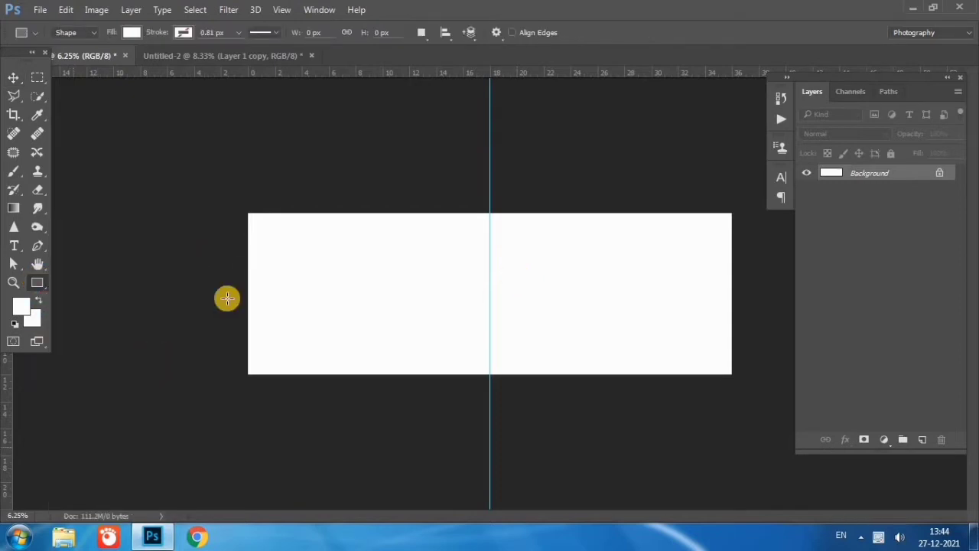
drag(241, 204, 733, 384)
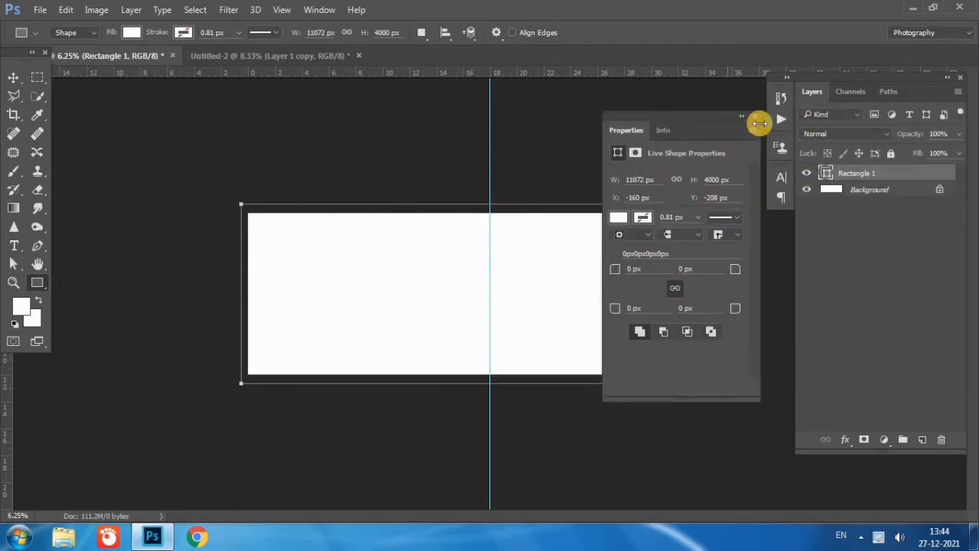
click(754, 121)
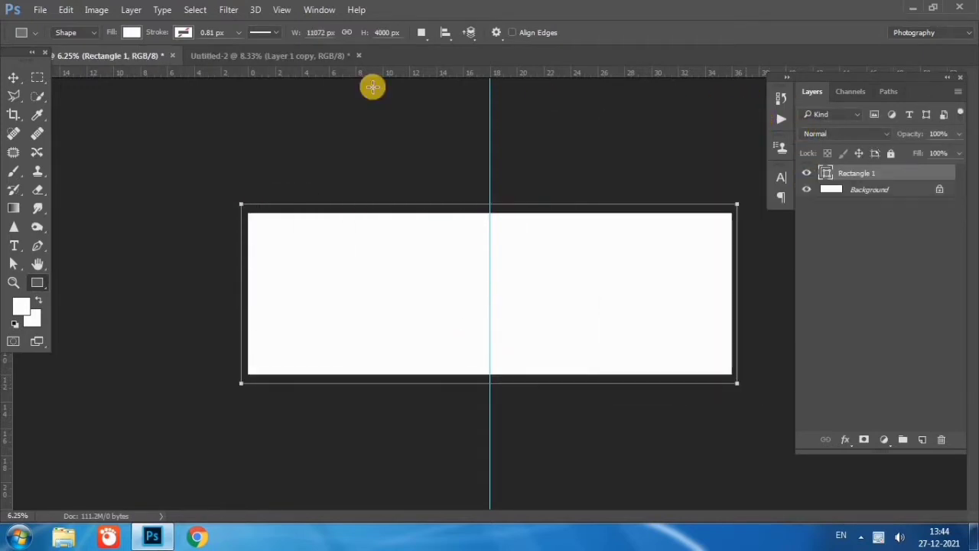
click(13, 77)
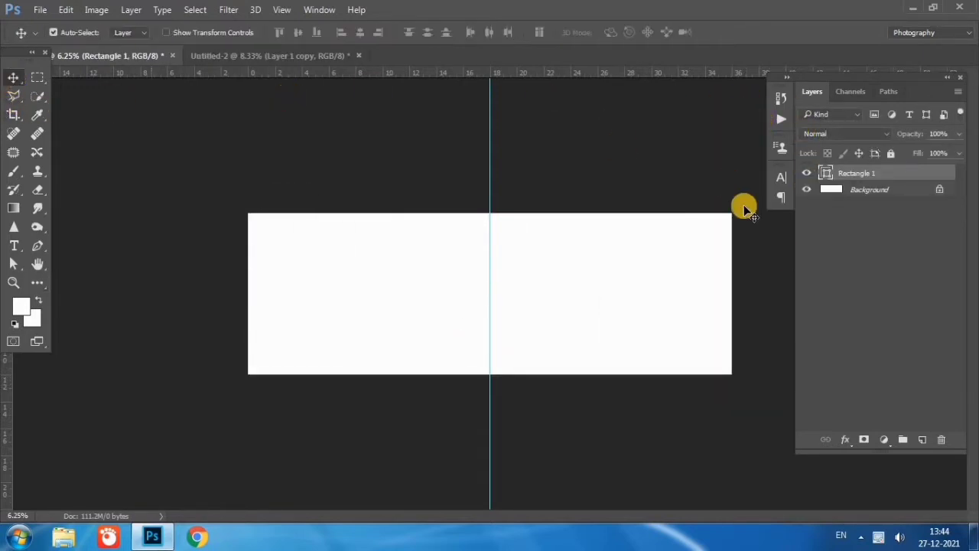
Set the Rectangle 1 fill to mid grey #6b6b6b
double_click(826, 176)
mouse_move(431, 163)
mouse_down()
mouse_move(765, 153)
mouse_move(857, 92)
mouse_up()
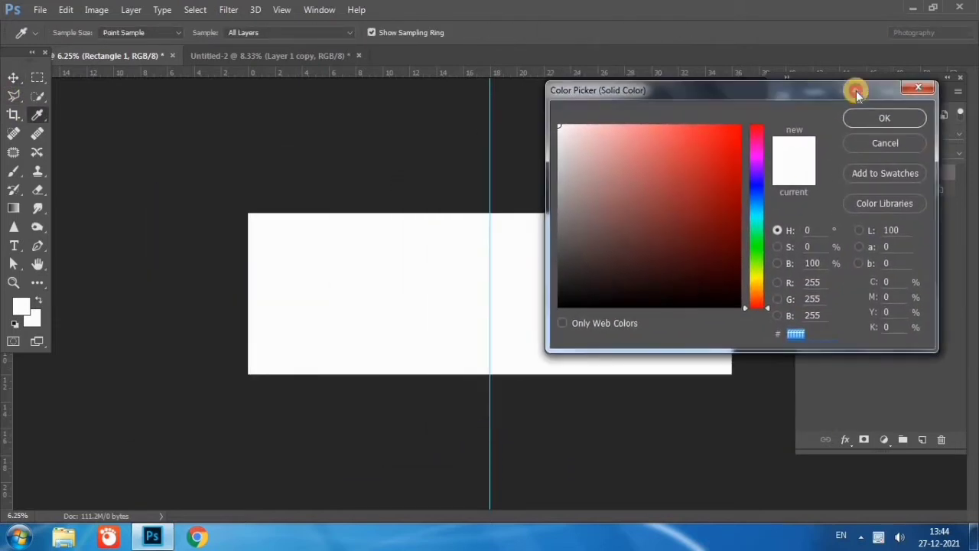
click(559, 189)
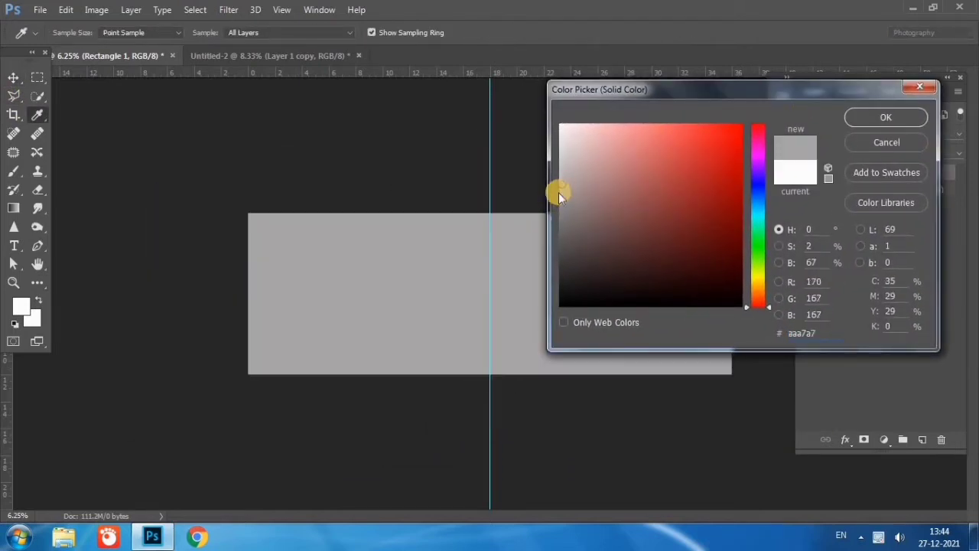
click(559, 199)
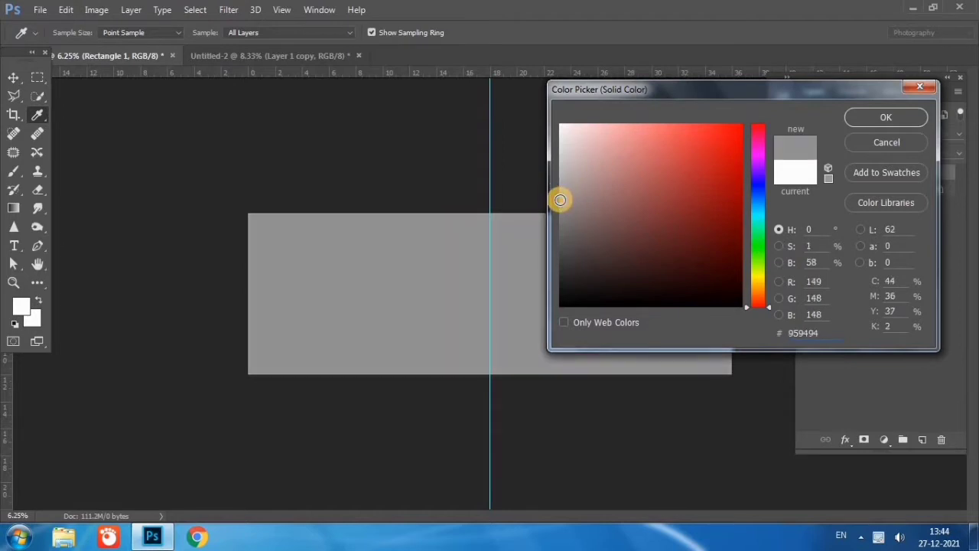
click(559, 194)
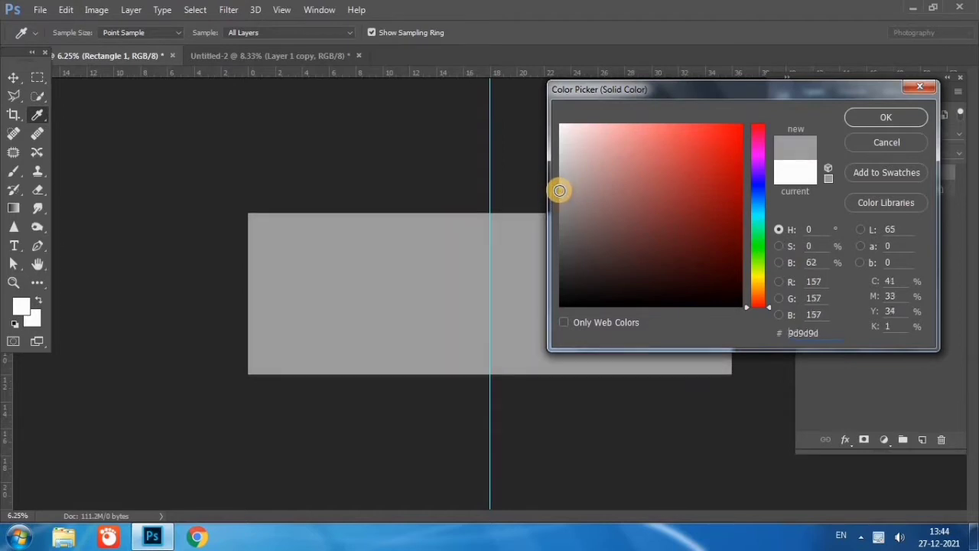
click(559, 186)
click(559, 192)
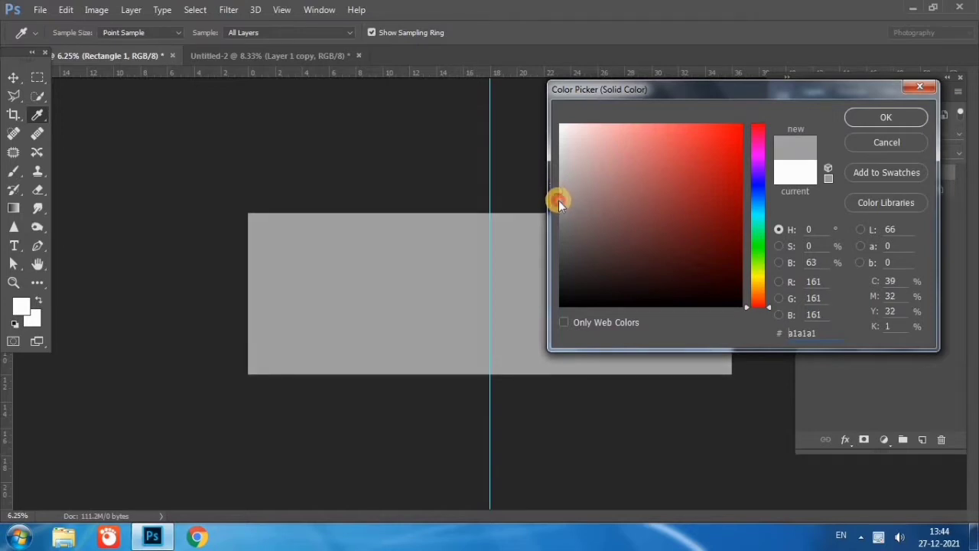
drag(560, 213, 564, 229)
click(871, 121)
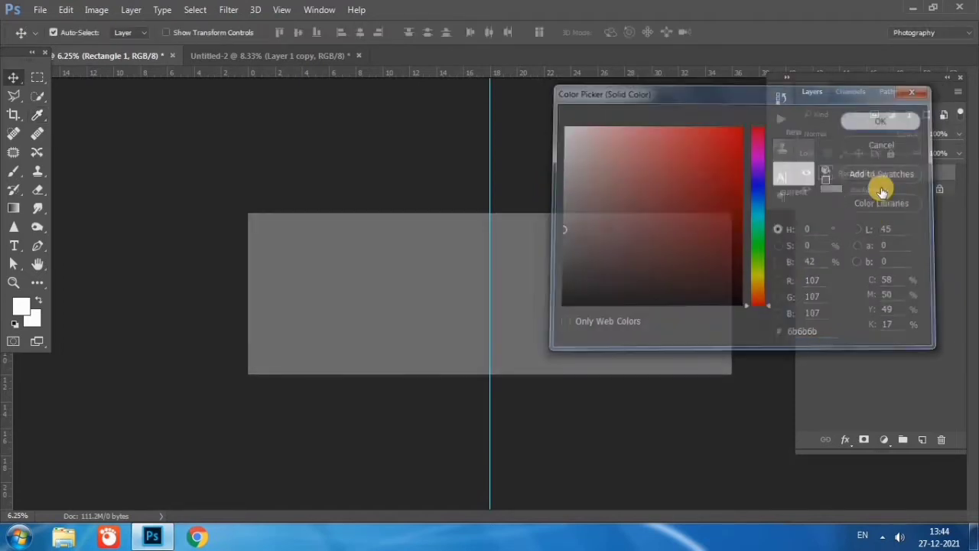
key(ctrl+plus)
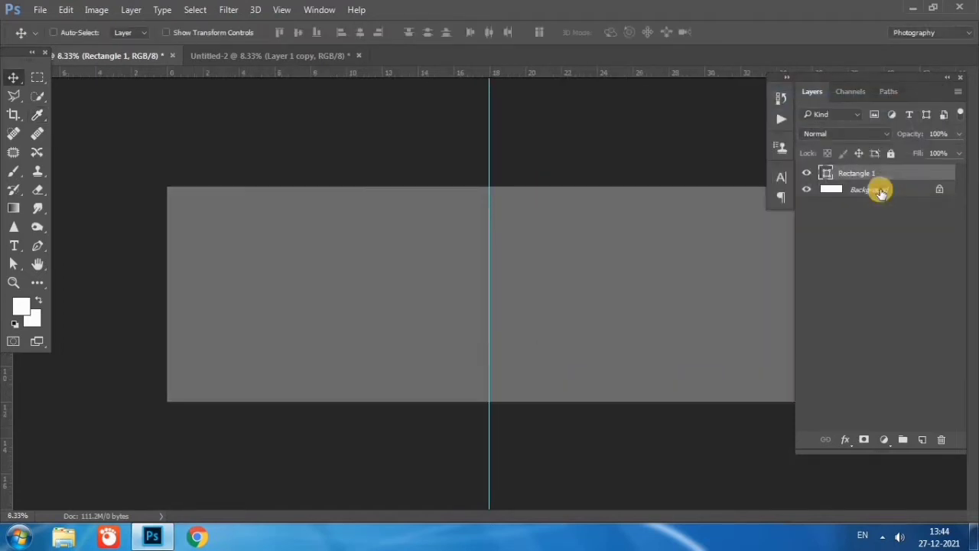
Add a new empty layer and set the brush colour to light grey #bfbdbd
key(ctrl+plus)
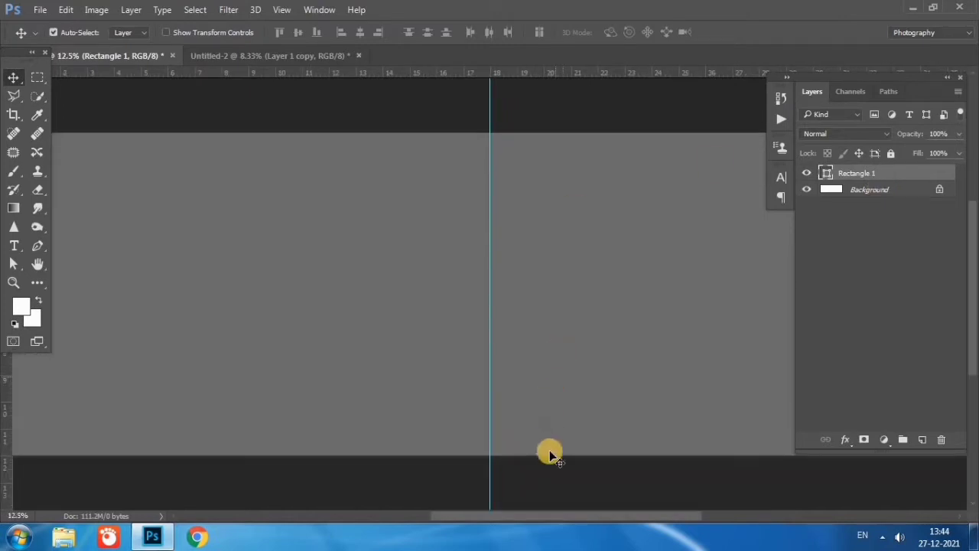
drag(555, 518, 510, 518)
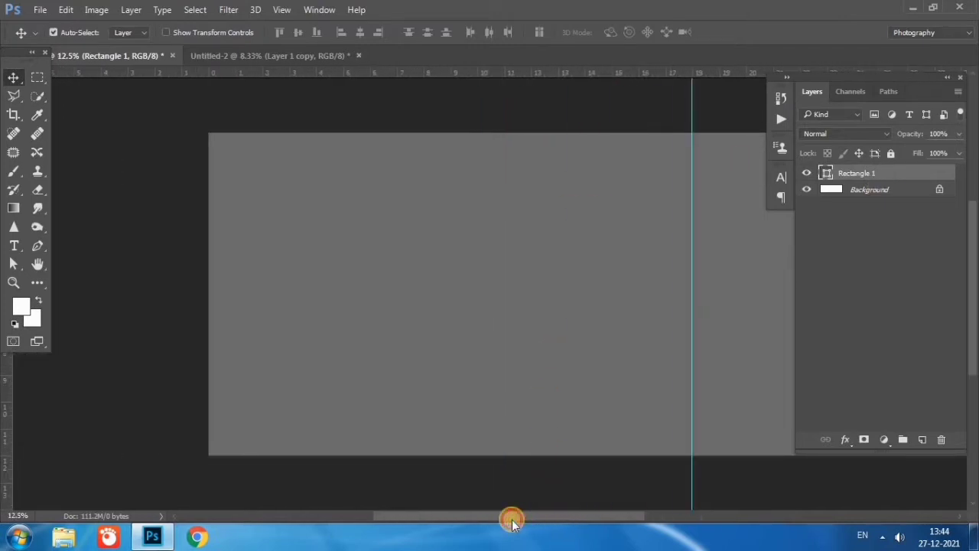
click(923, 440)
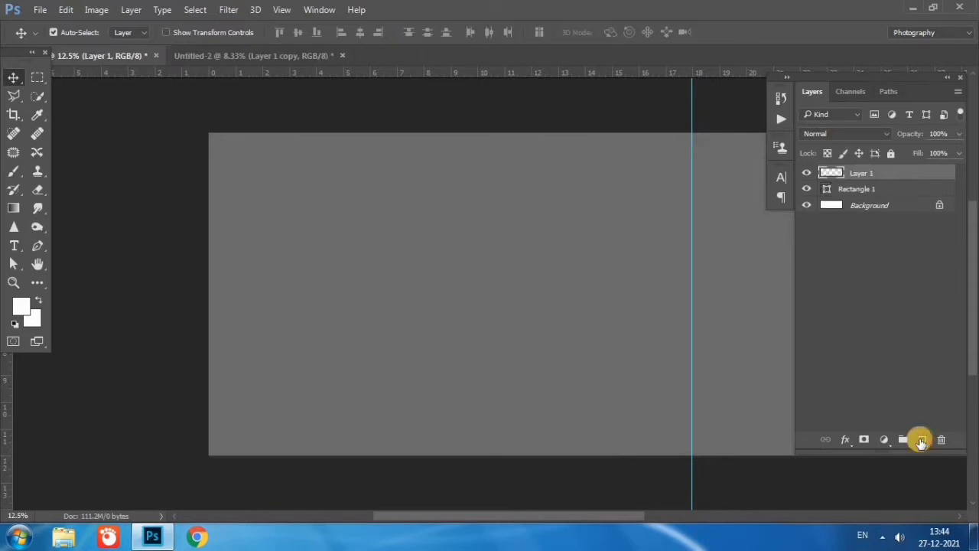
click(13, 171)
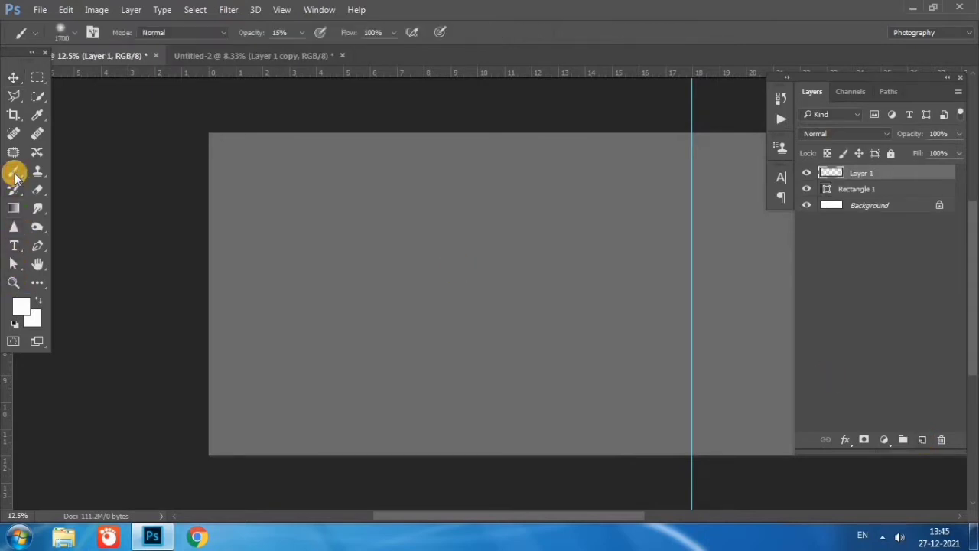
click(21, 303)
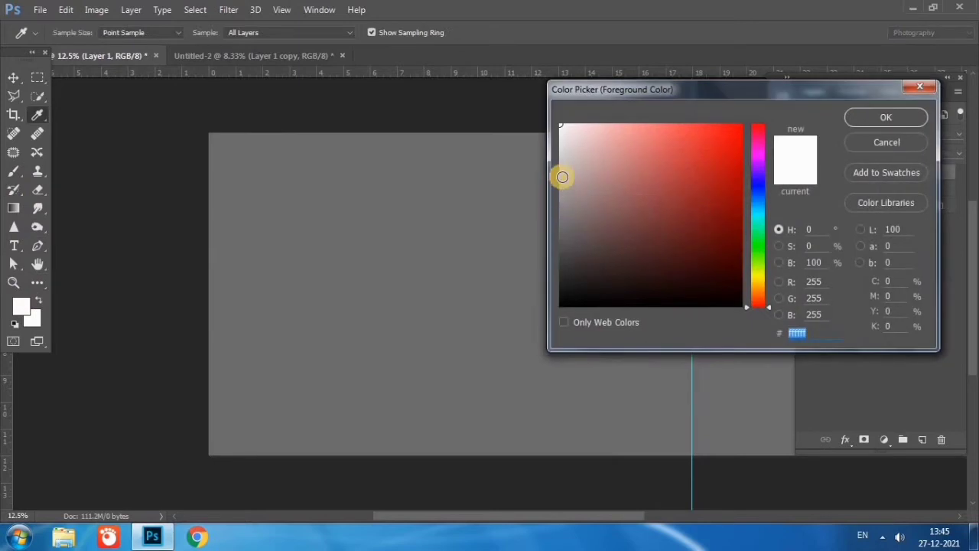
click(562, 170)
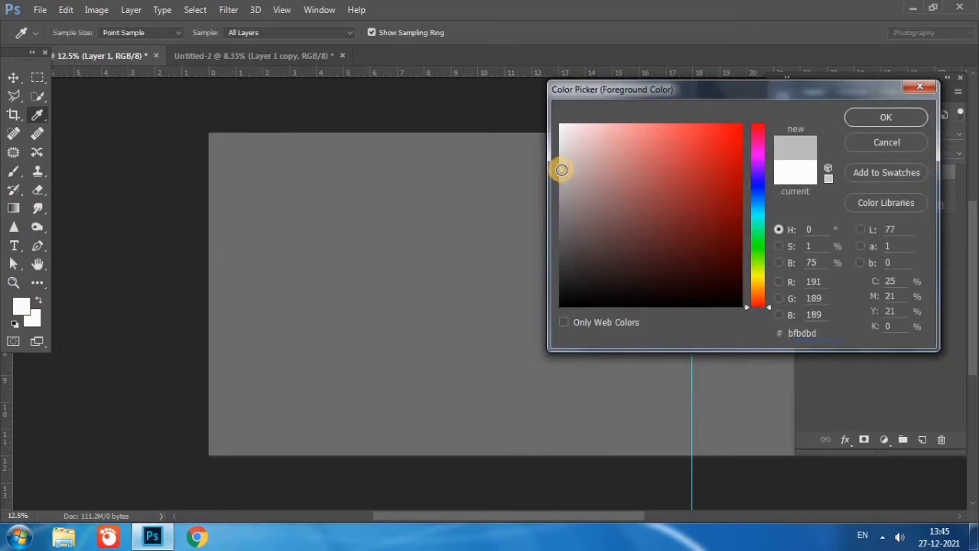
click(861, 117)
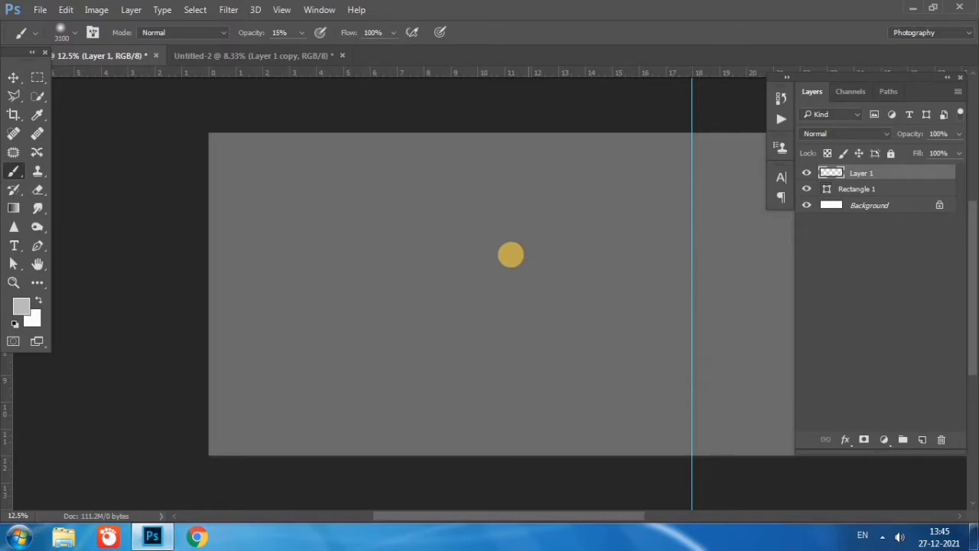
Paint a large soft glow at 100% brush opacity and set the layer opacity to 86%
click(445, 271)
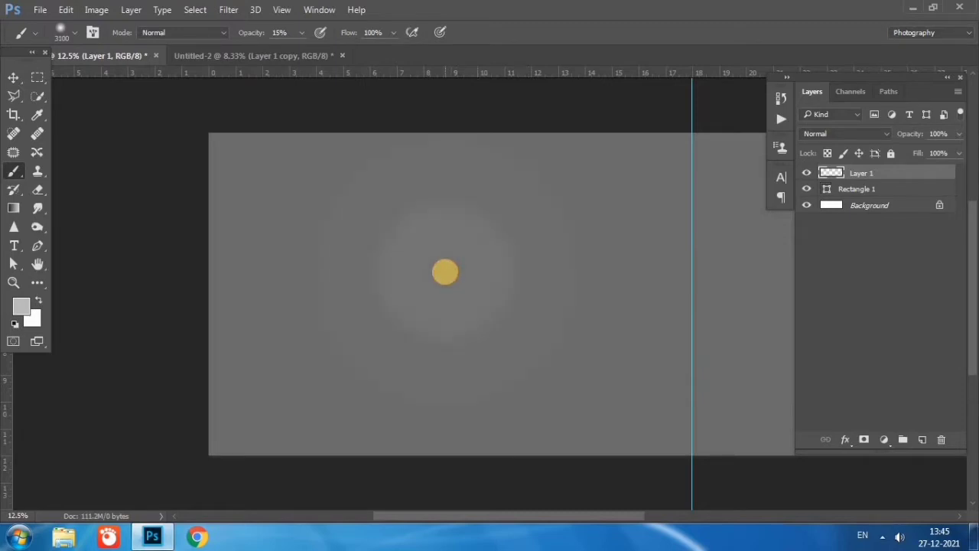
click(445, 272)
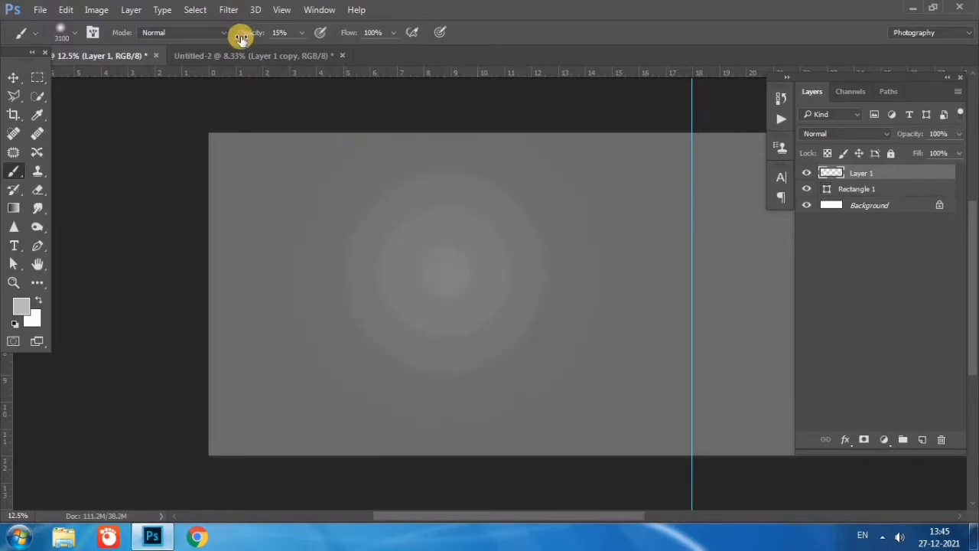
key(0)
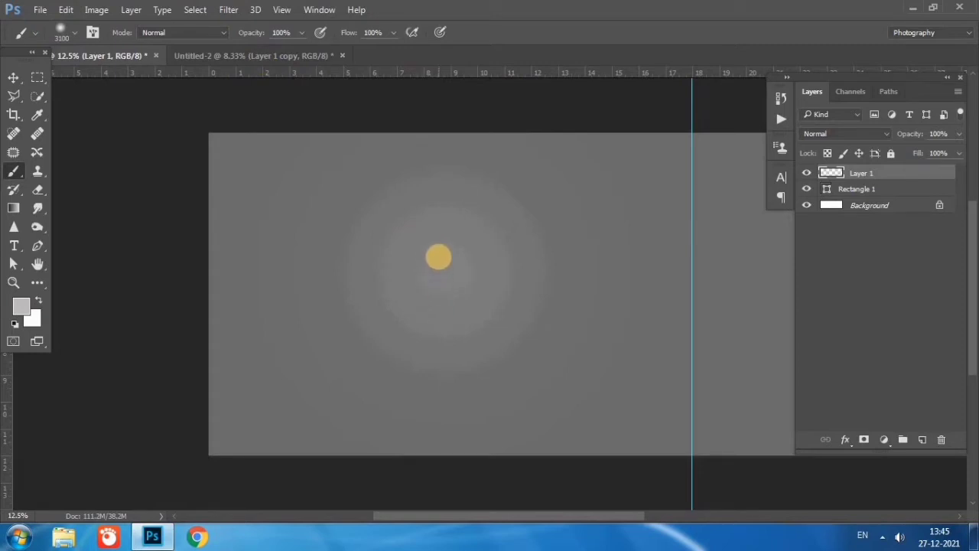
click(439, 256)
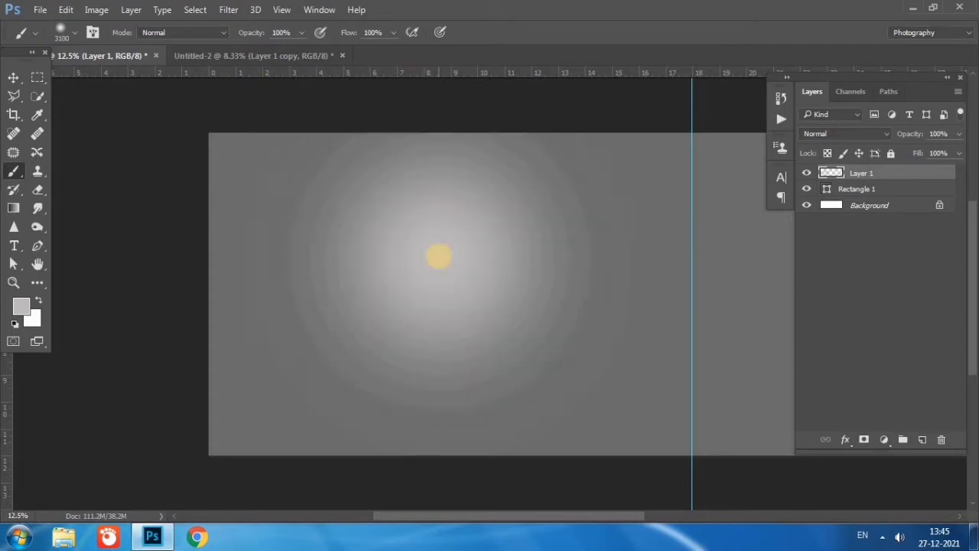
click(418, 261)
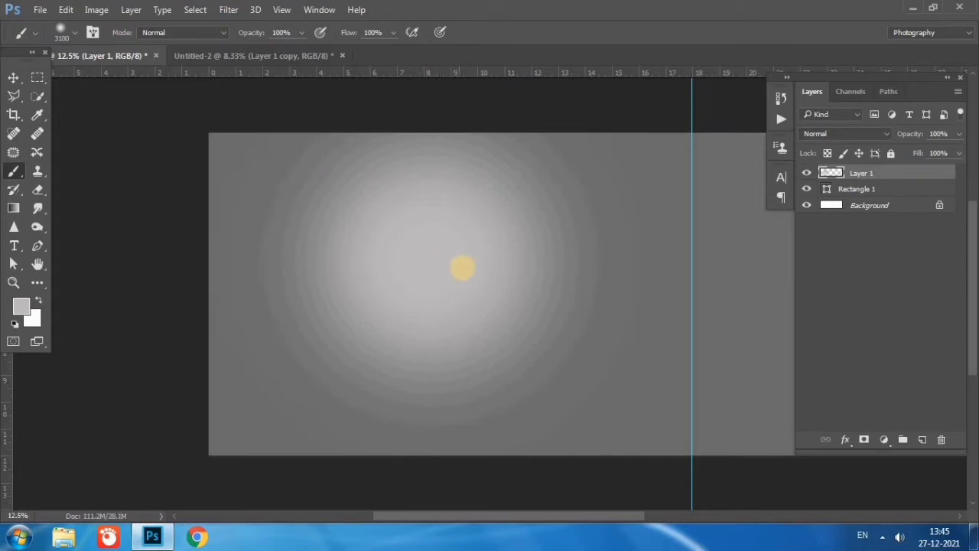
click(463, 268)
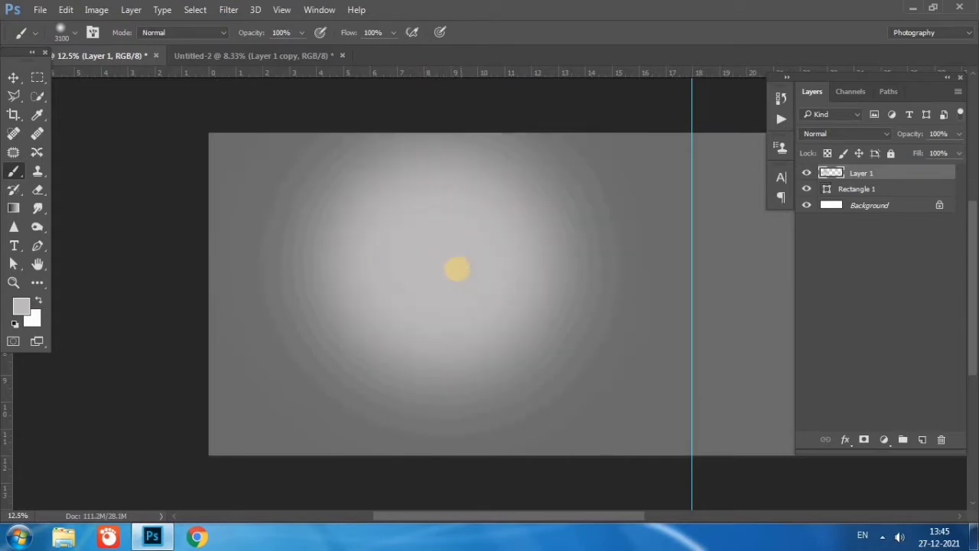
click(391, 272)
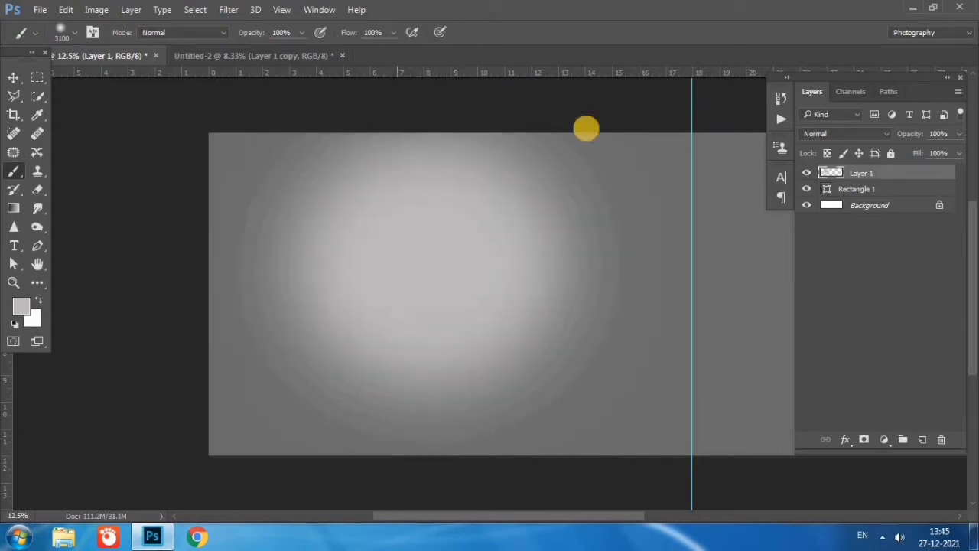
click(13, 77)
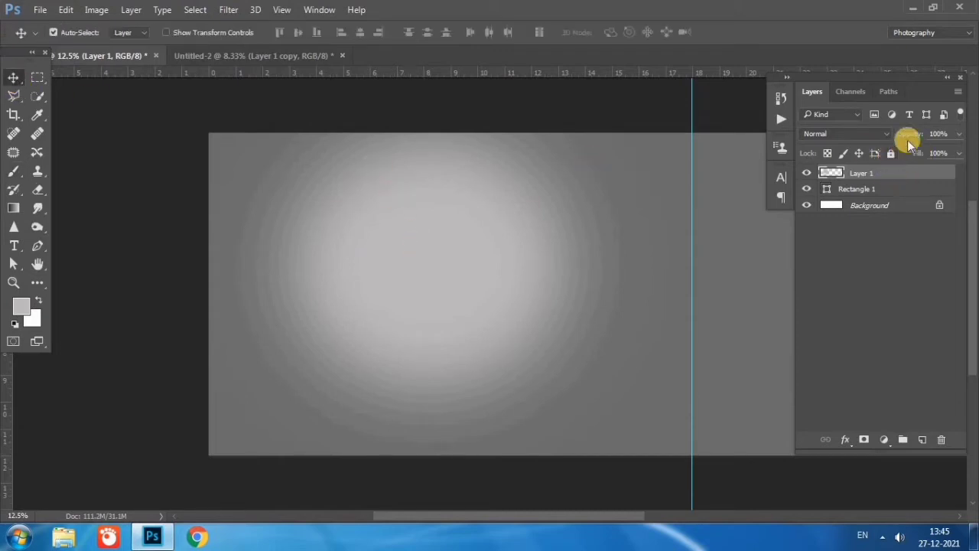
mouse_move(914, 136)
mouse_down()
mouse_move(905, 136)
mouse_move(918, 135)
mouse_up()
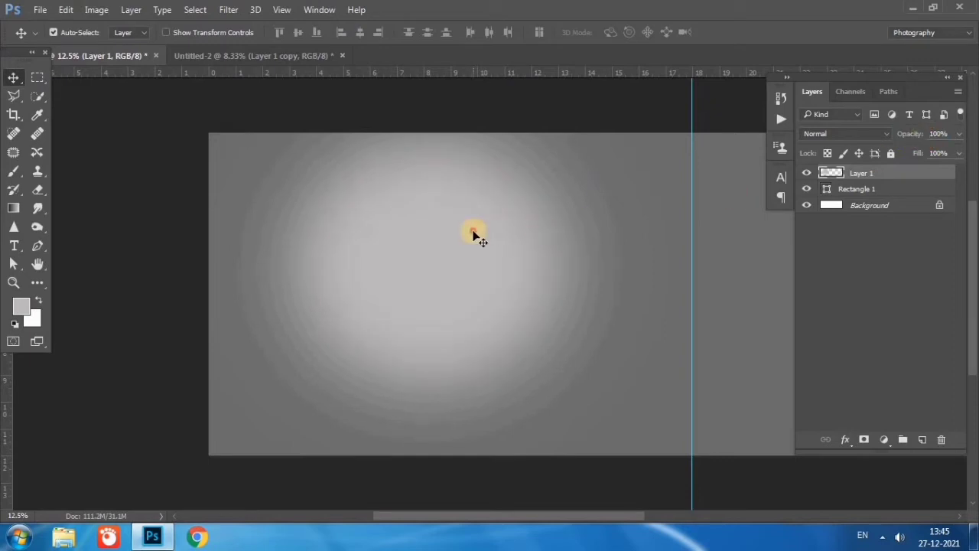
Bring the bride photo from Untitled-2 into the banner and position it vertically
click(249, 60)
mouse_move(393, 218)
mouse_down()
mouse_move(162, 84)
mouse_move(410, 264)
mouse_up()
drag(428, 371, 440, 335)
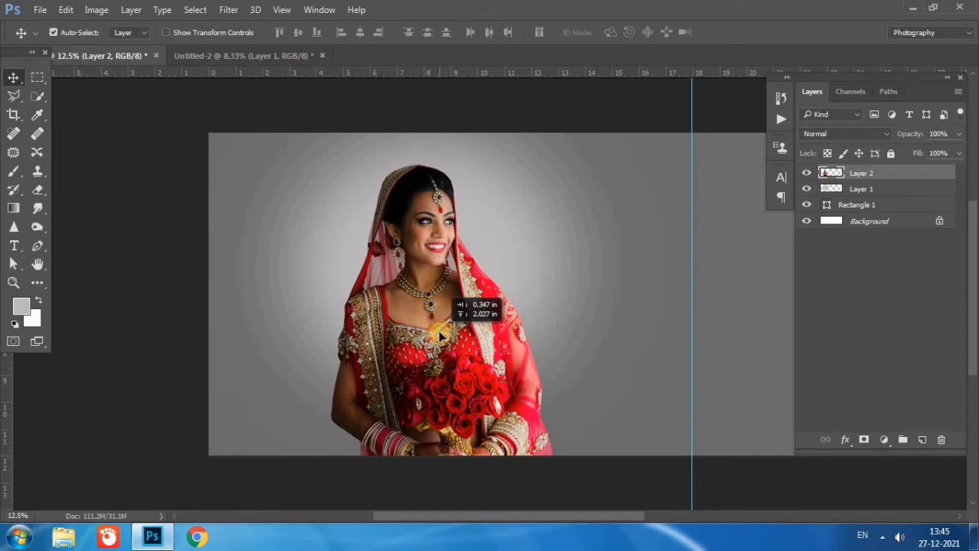
drag(441, 335, 443, 336)
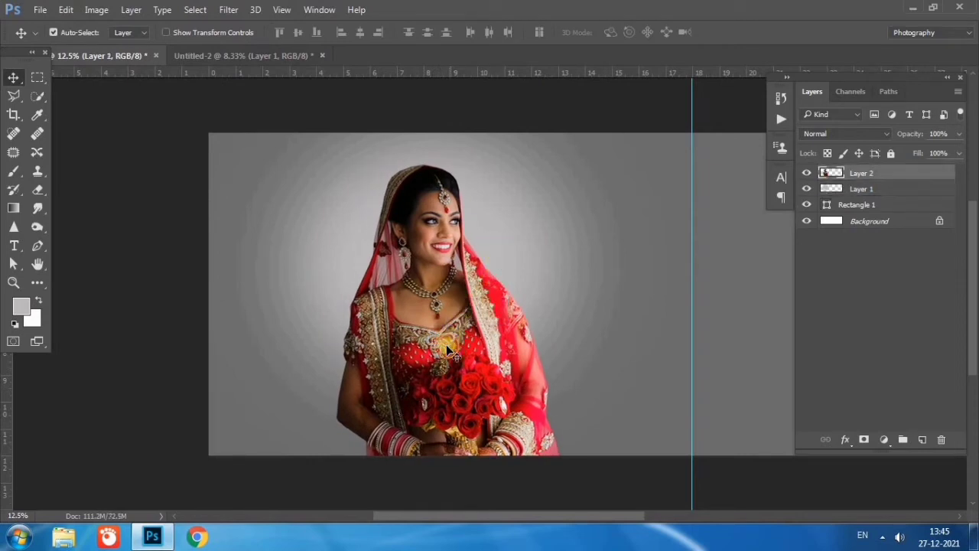
drag(446, 344, 452, 345)
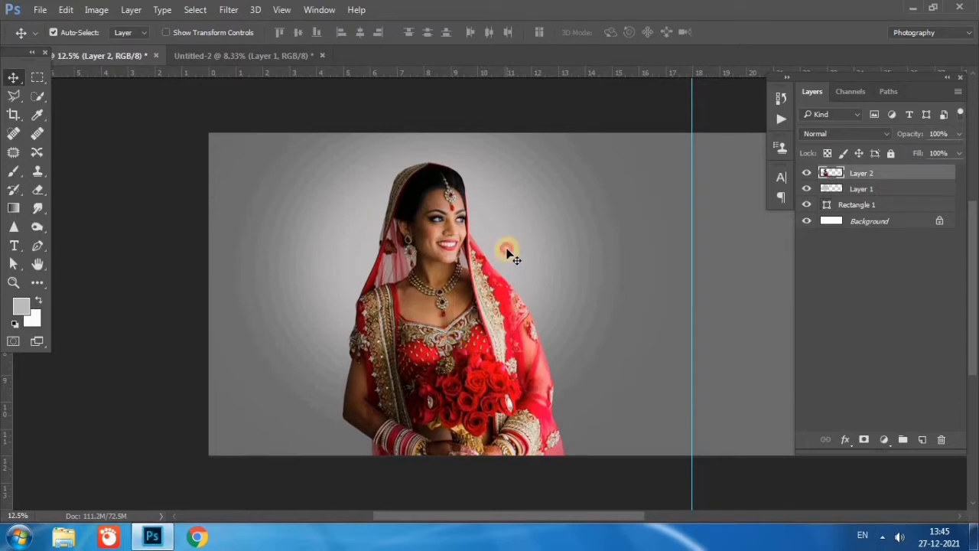
Shift the bride photo and its grey backing Layer 1 further left
drag(507, 256, 476, 254)
drag(474, 373, 426, 373)
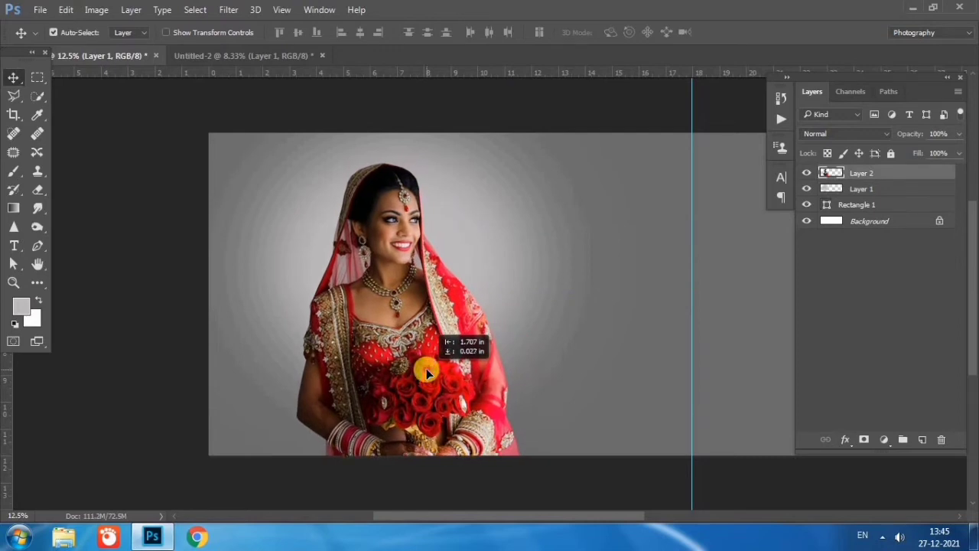
drag(426, 372, 409, 369)
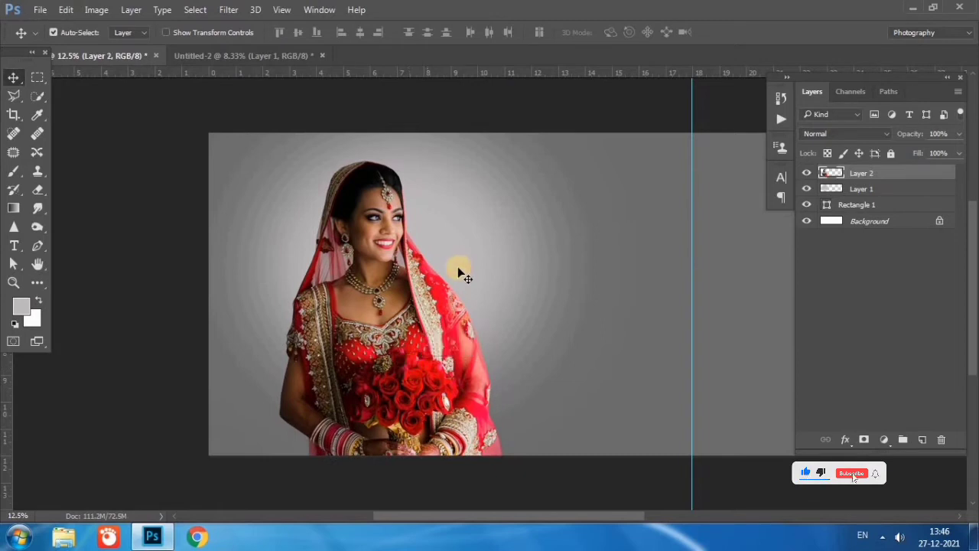
drag(452, 251, 445, 254)
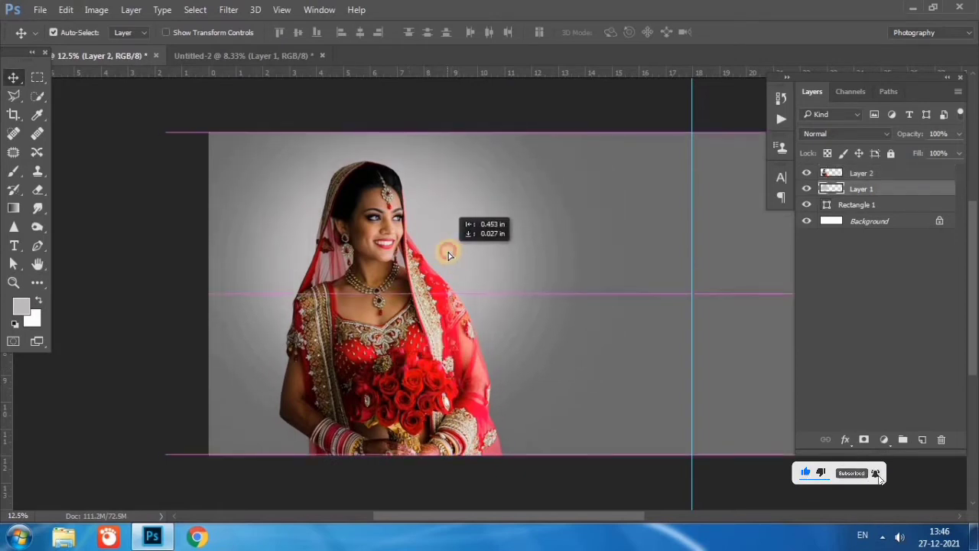
drag(445, 254, 444, 249)
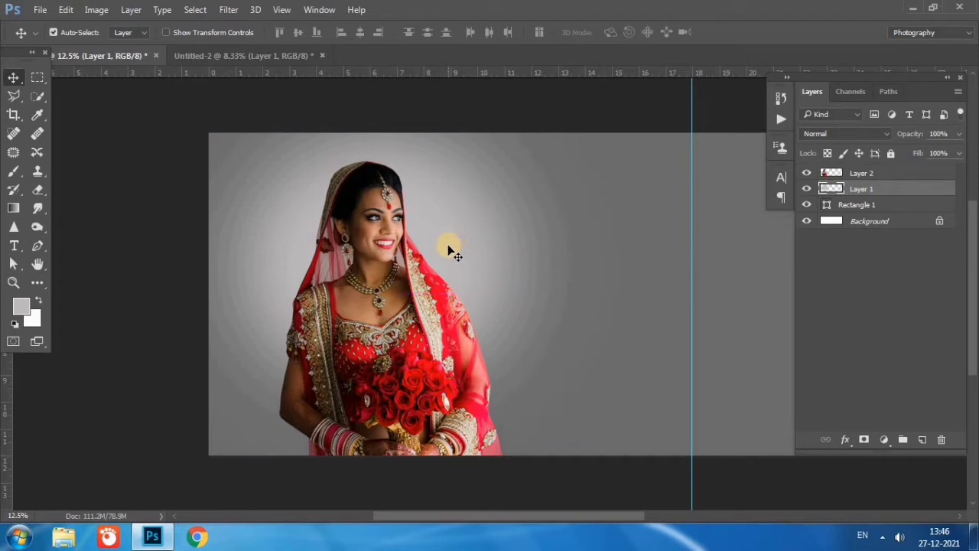
Scale Layer 1 up to about 108%, then make Layer 2 active
key(ctrl+t)
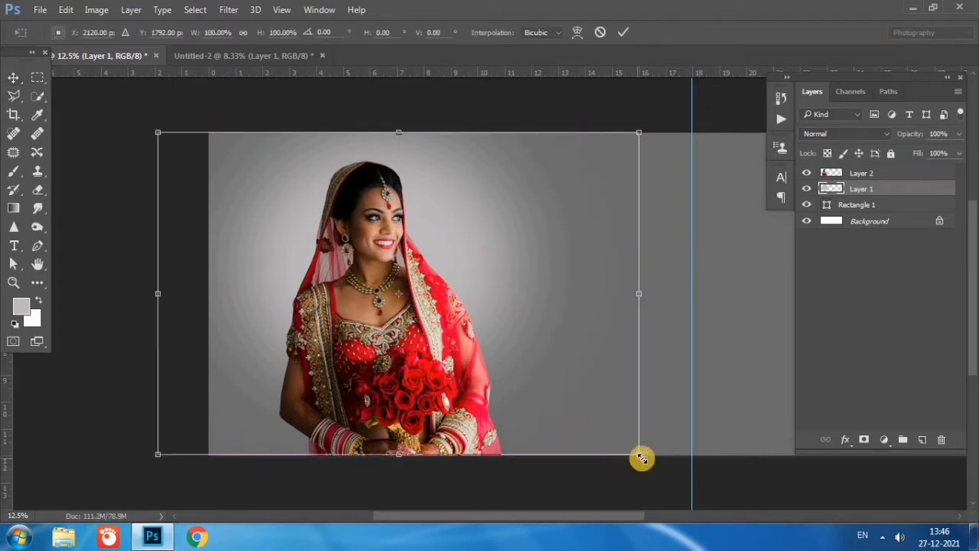
drag(641, 458, 651, 465)
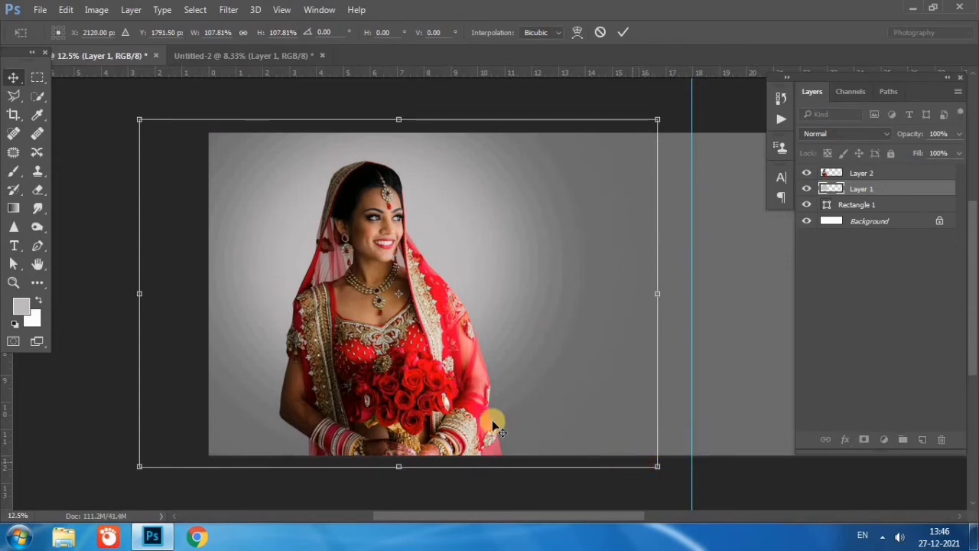
key(Return)
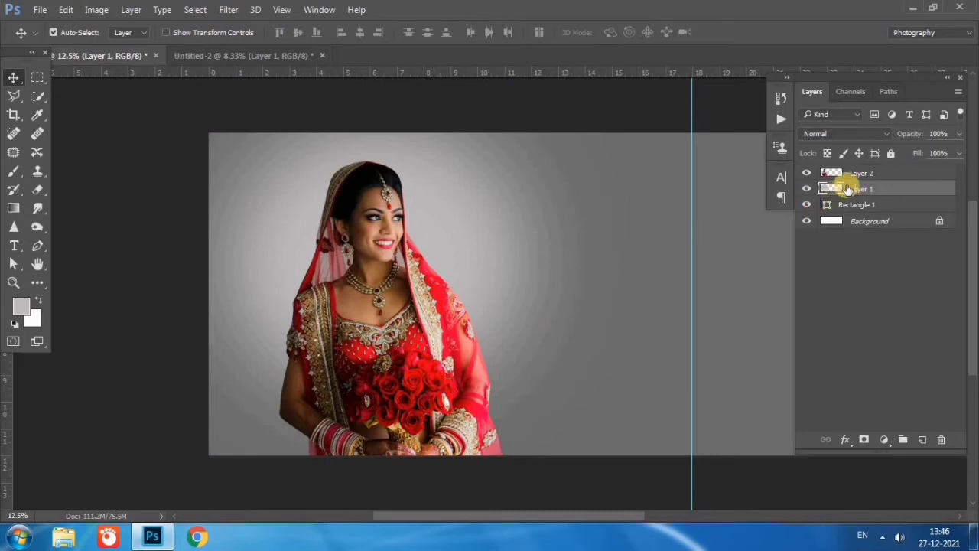
click(881, 173)
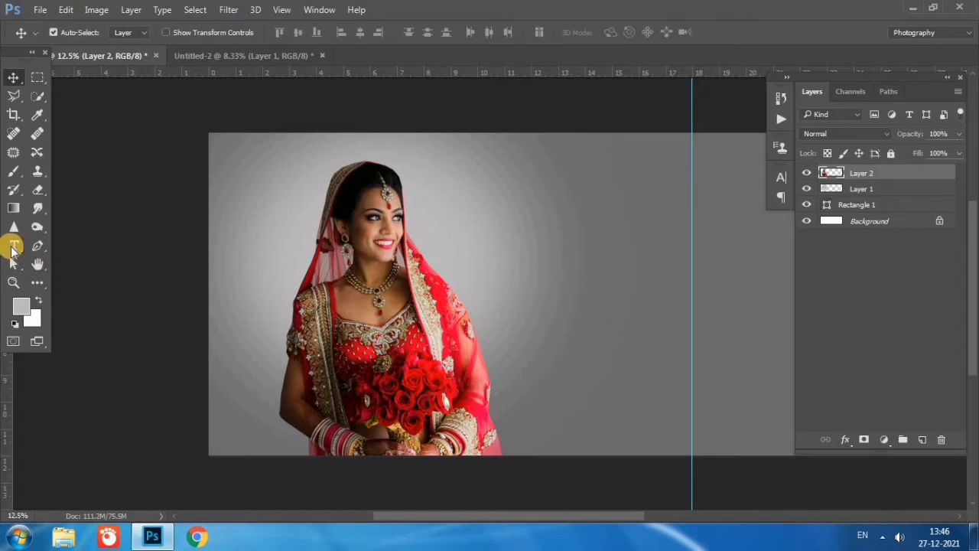
Add BRIDE text in mid grey at 60 pt to the right of the bride
click(14, 246)
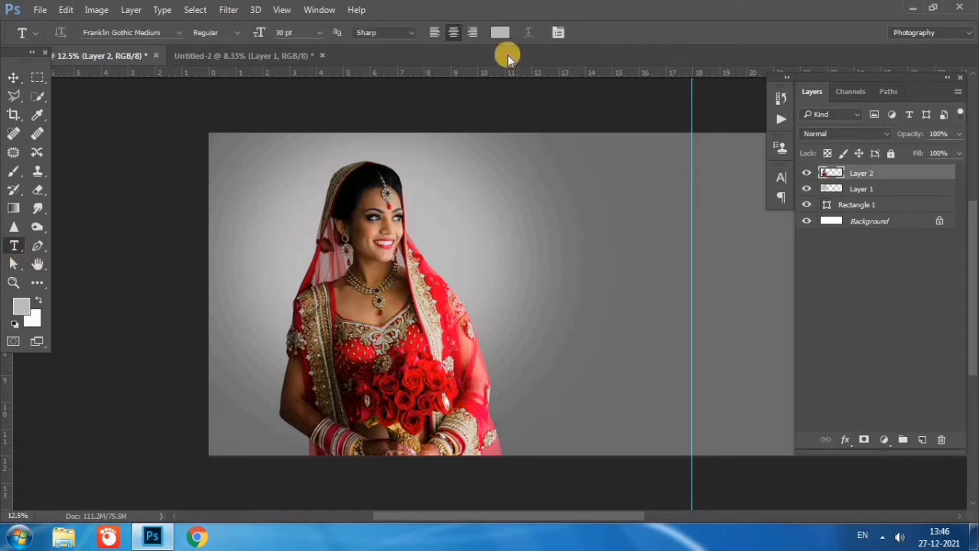
click(499, 33)
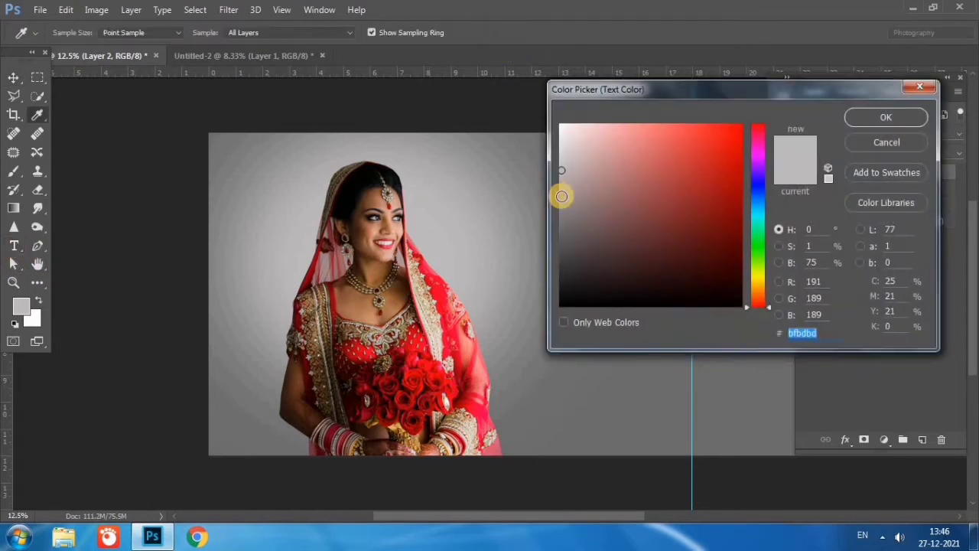
drag(562, 196, 563, 207)
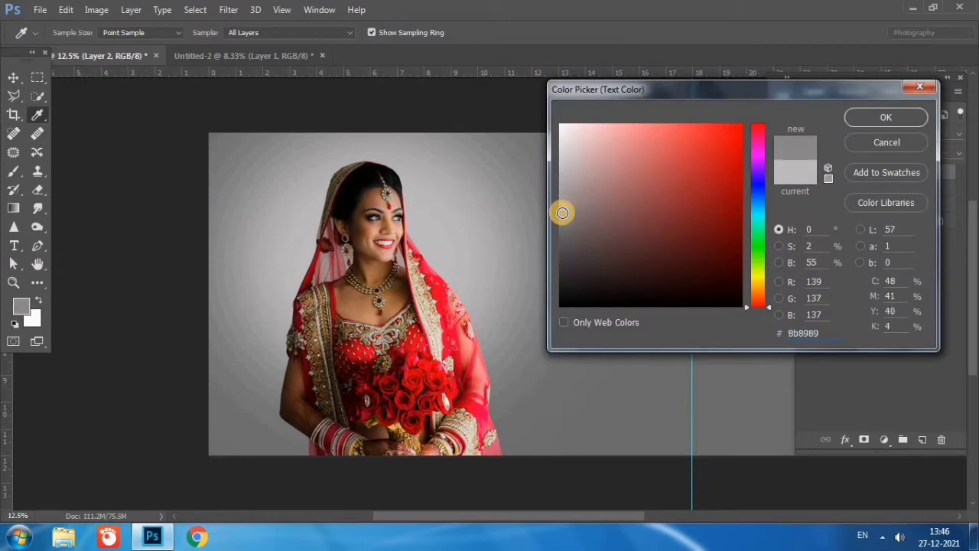
click(858, 116)
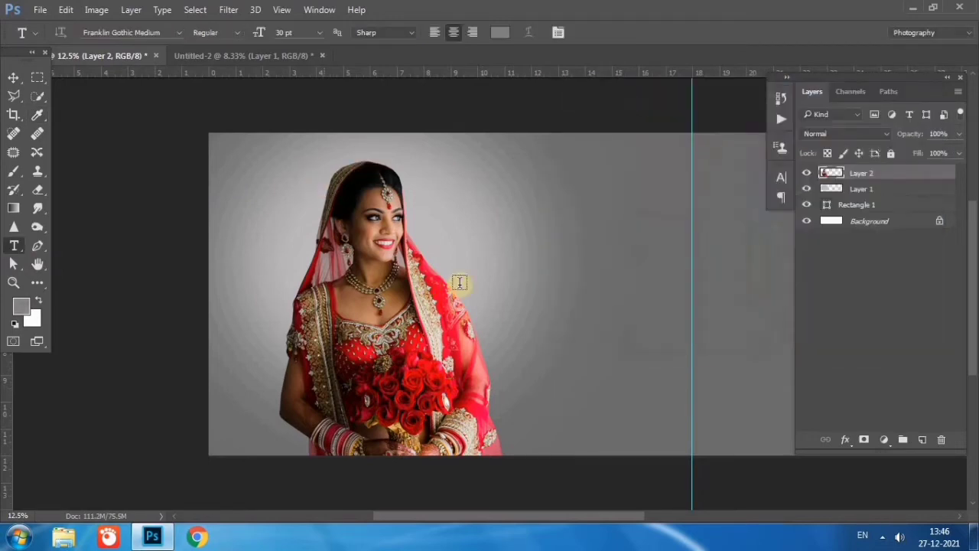
click(543, 277)
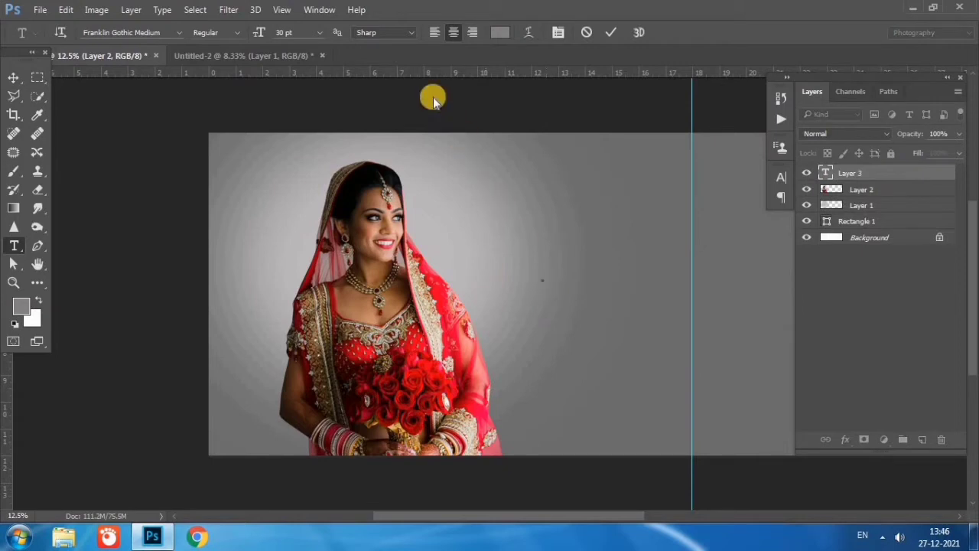
click(320, 32)
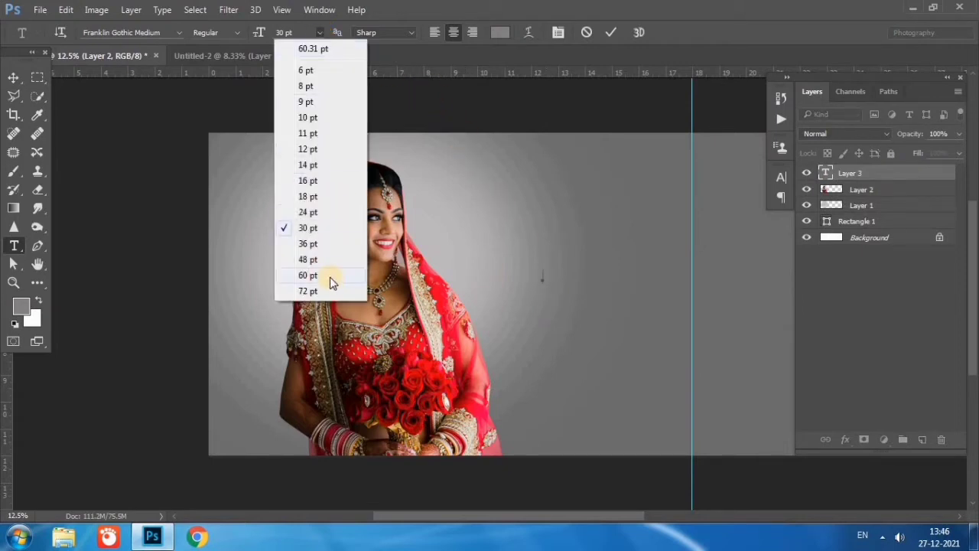
click(330, 279)
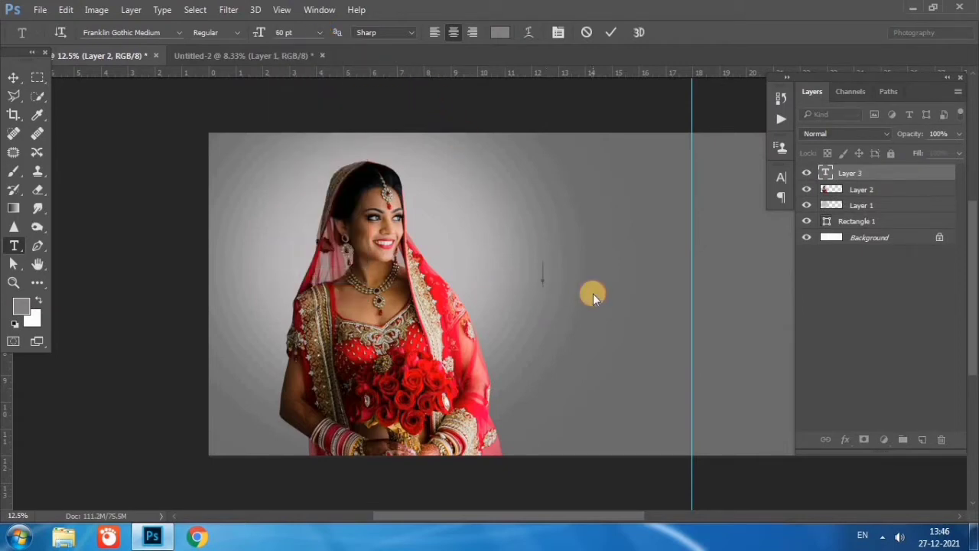
text(.)
click(13, 77)
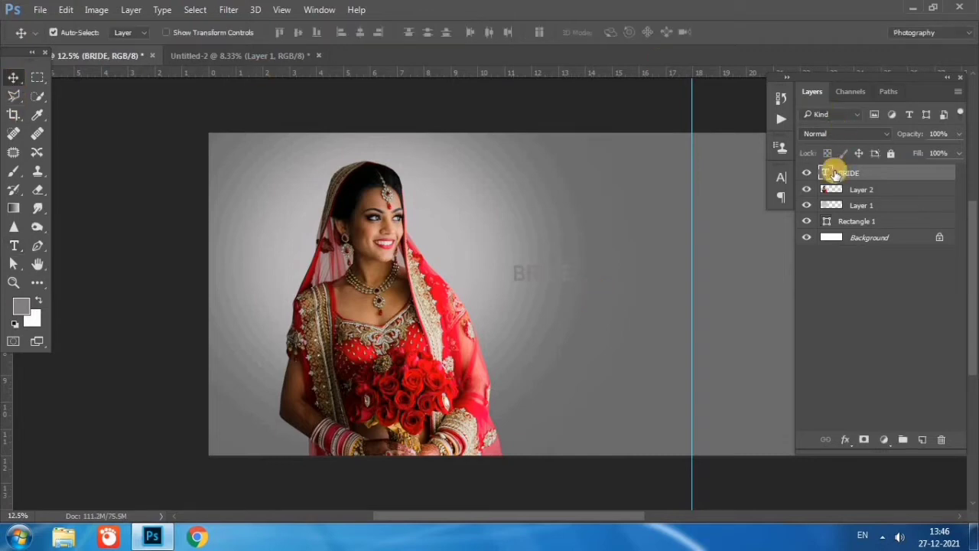
Darken the BRIDE text colour to dark grey #555353
double_click(827, 171)
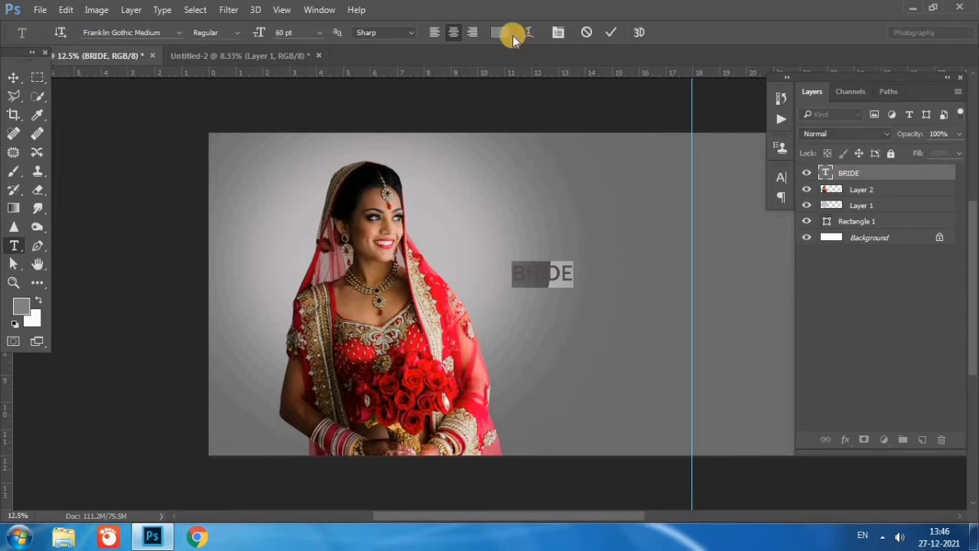
click(499, 33)
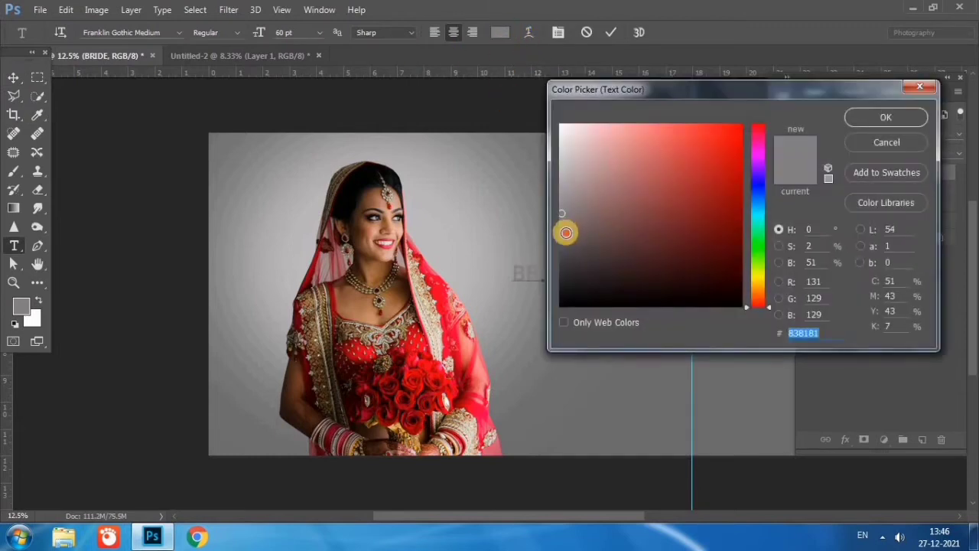
drag(566, 233, 565, 251)
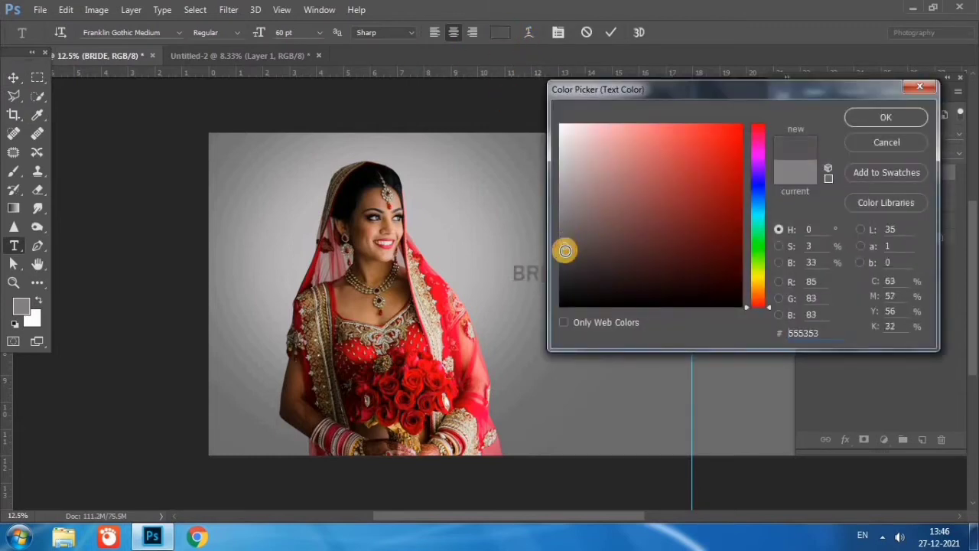
click(857, 118)
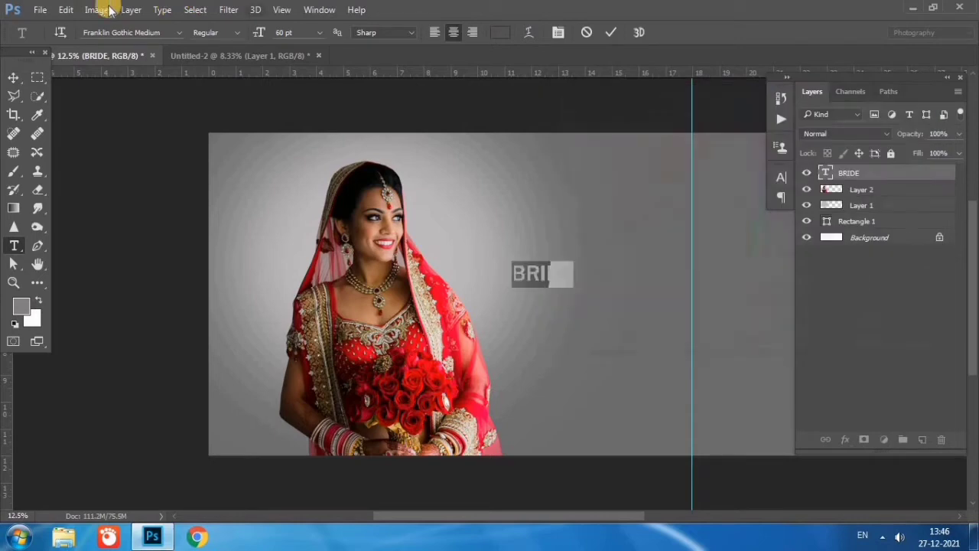
click(13, 77)
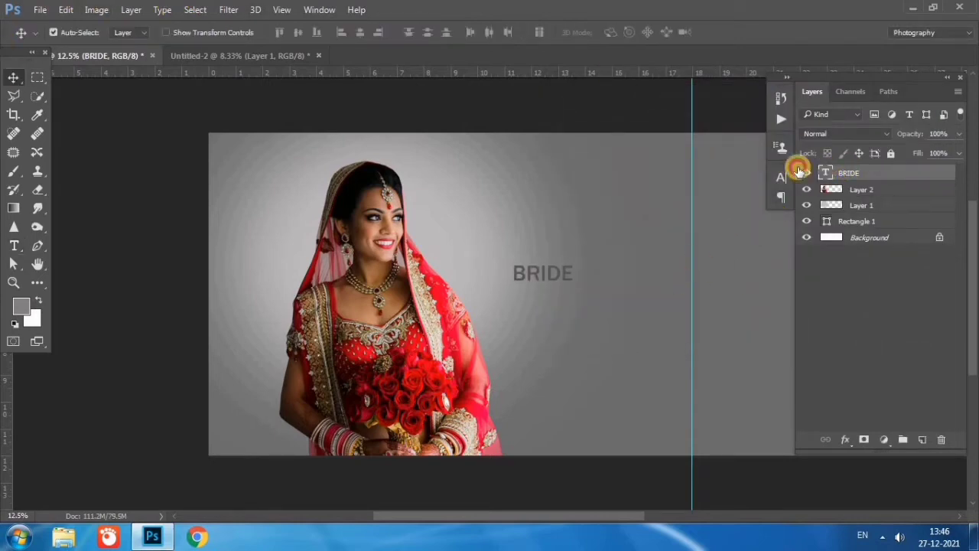
Set BRIDE in Berlin Sans FB Demi and move it down and right
double_click(825, 173)
click(176, 33)
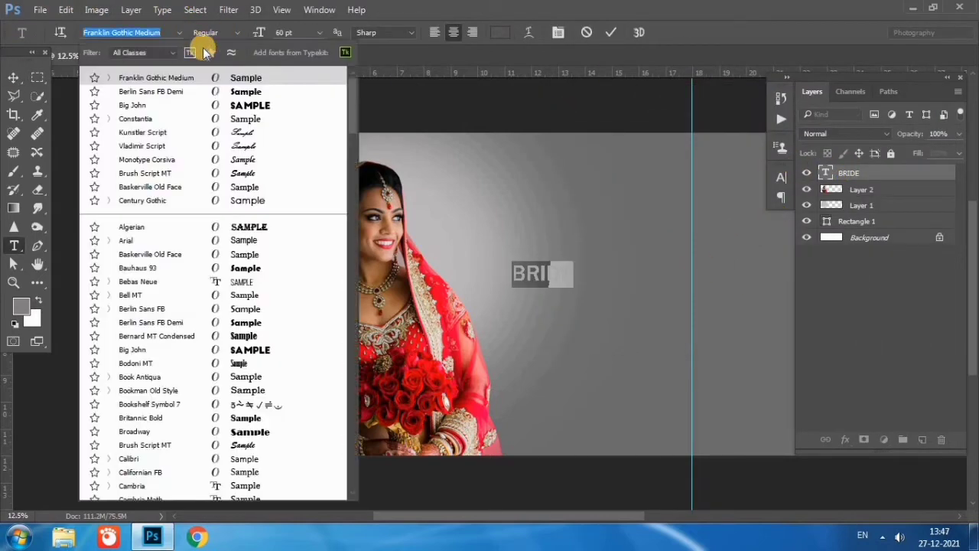
click(239, 92)
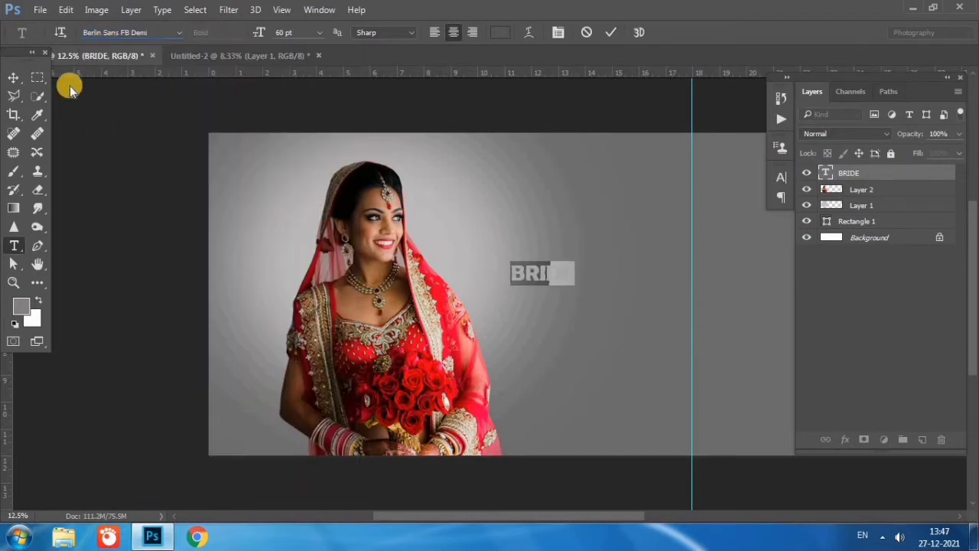
click(13, 77)
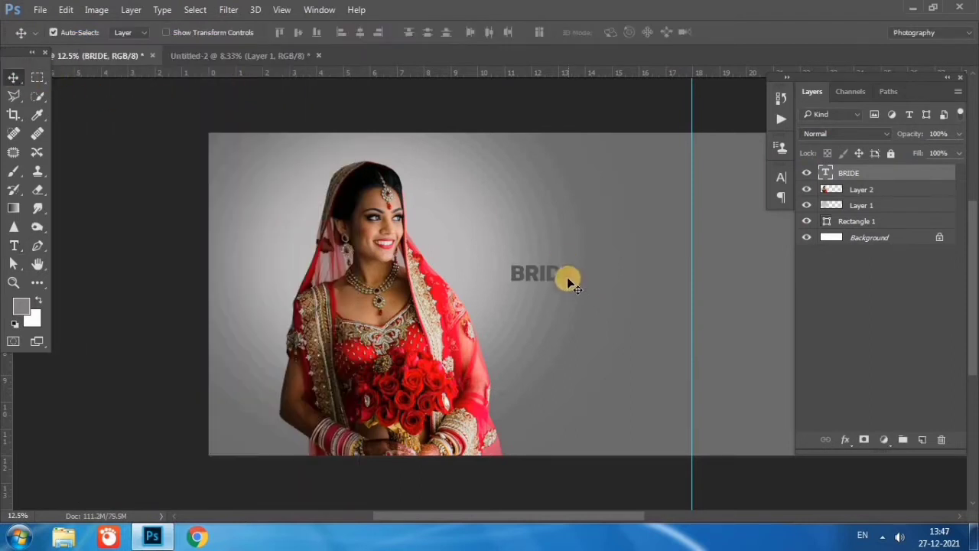
drag(567, 276, 589, 323)
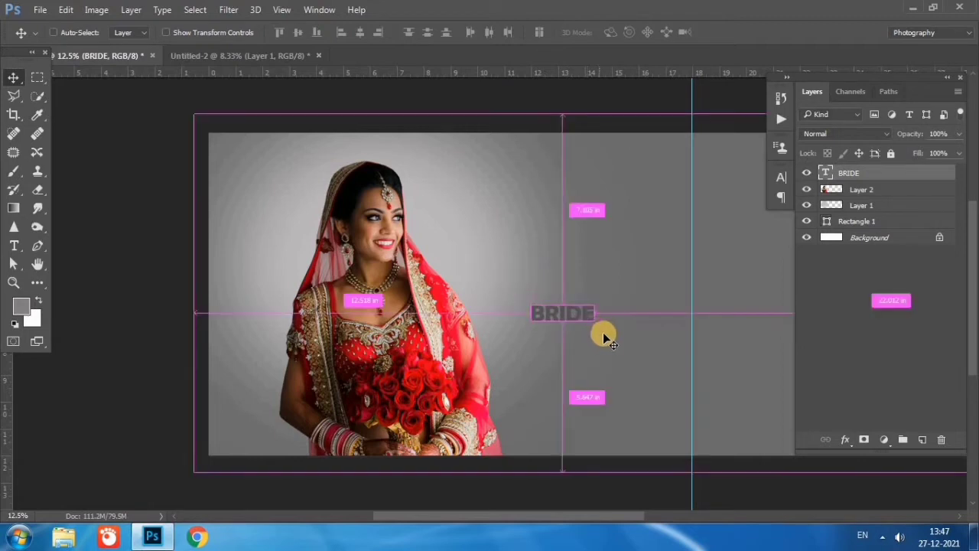
Enlarge BRIDE to about 106 pt and shift it lower beside the bride
key(ctrl+t)
mouse_move(596, 326)
mouse_down()
mouse_move(629, 338)
mouse_move(641, 387)
mouse_up()
key(Return)
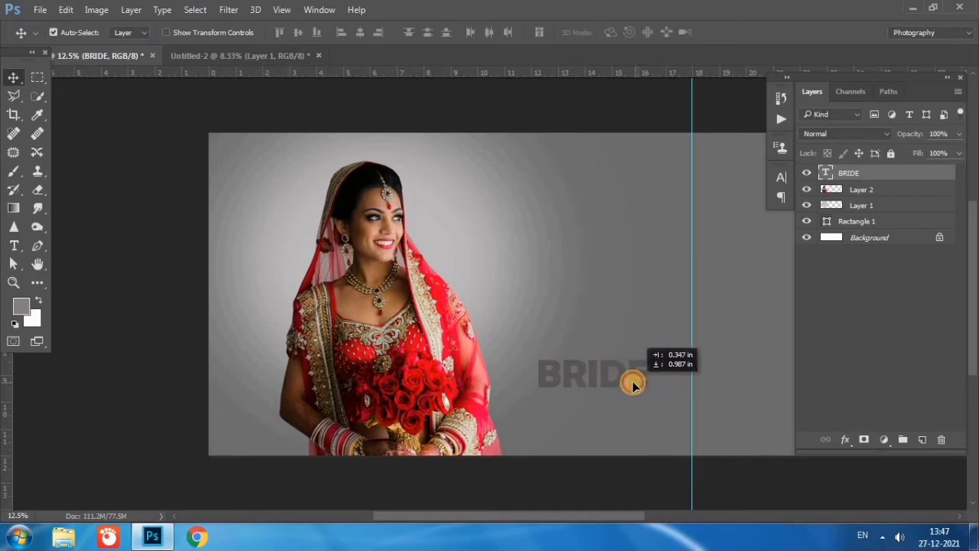
drag(639, 384, 629, 385)
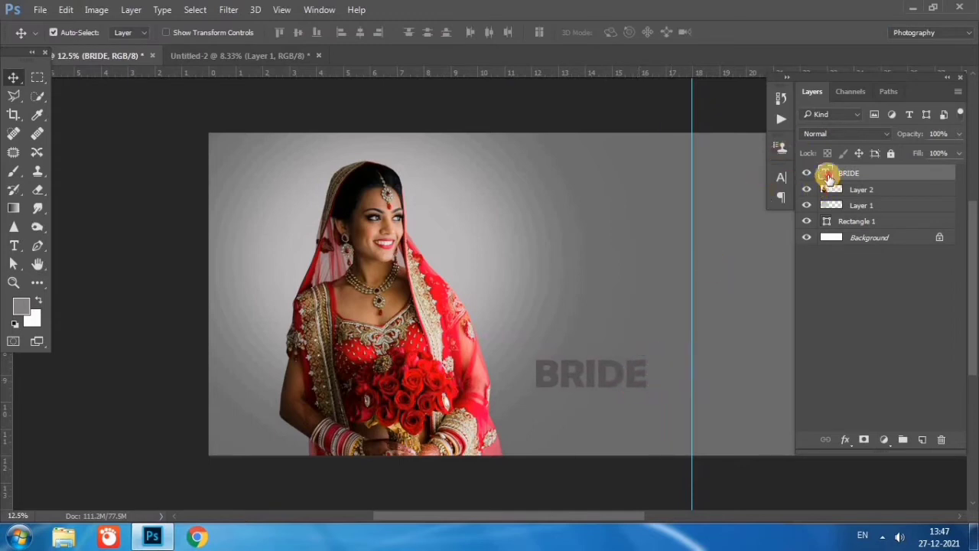
Recolour the BRIDE text to darker grey #494848
double_click(828, 176)
click(499, 32)
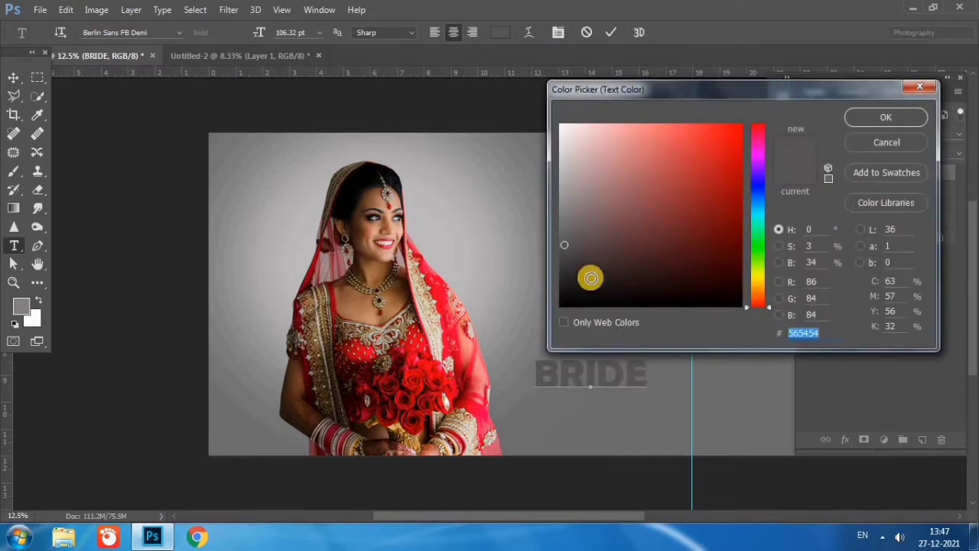
click(563, 254)
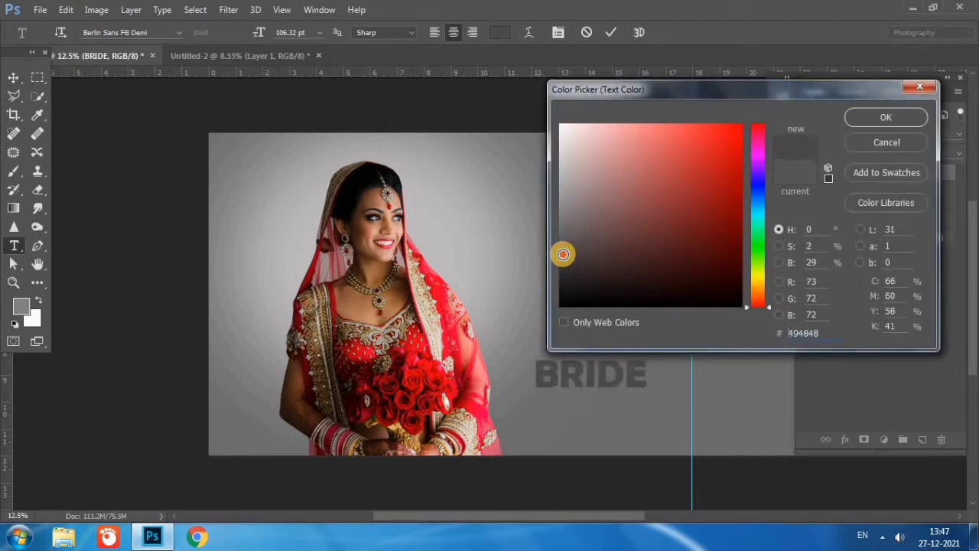
click(870, 119)
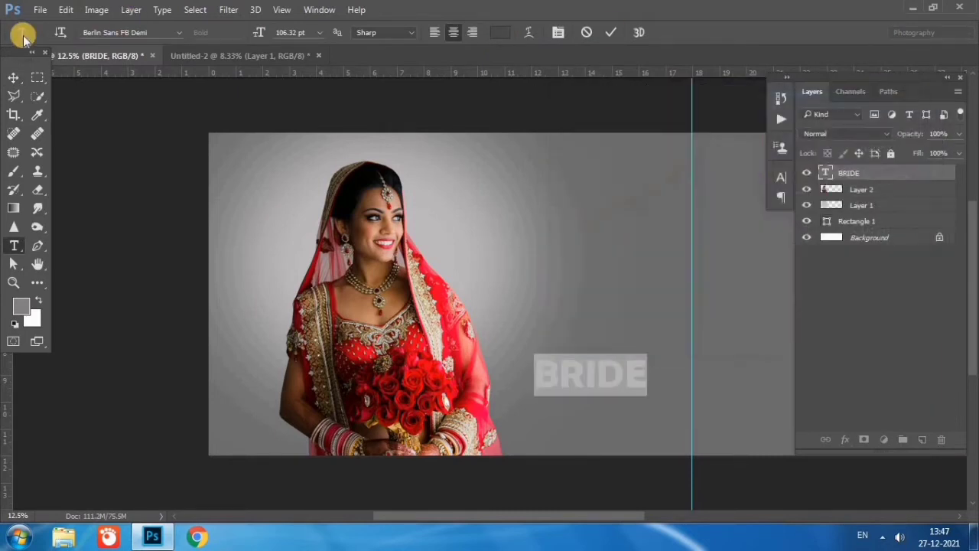
click(12, 79)
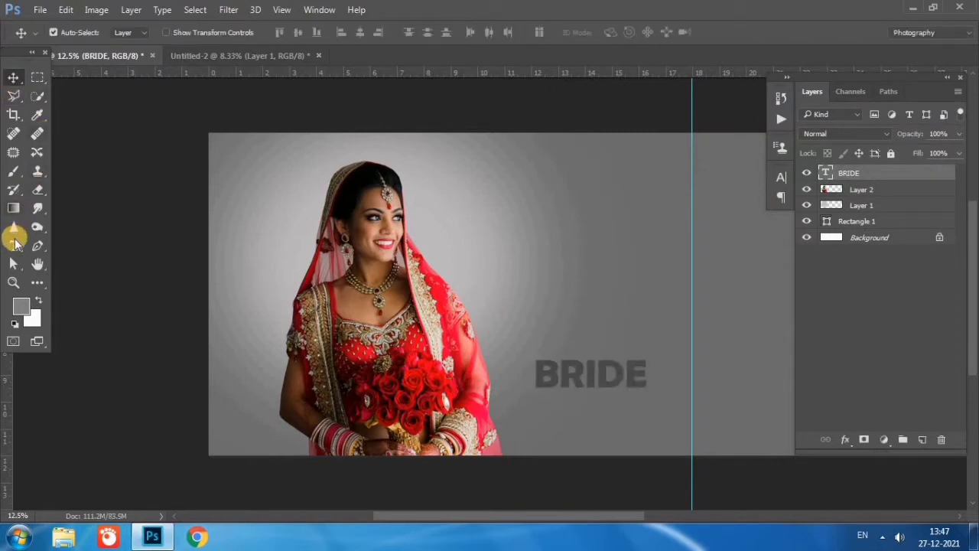
Add SUMAN below BRIDE in Franklin Gothic Medium at 48 pt
click(581, 410)
text(SUMAN)
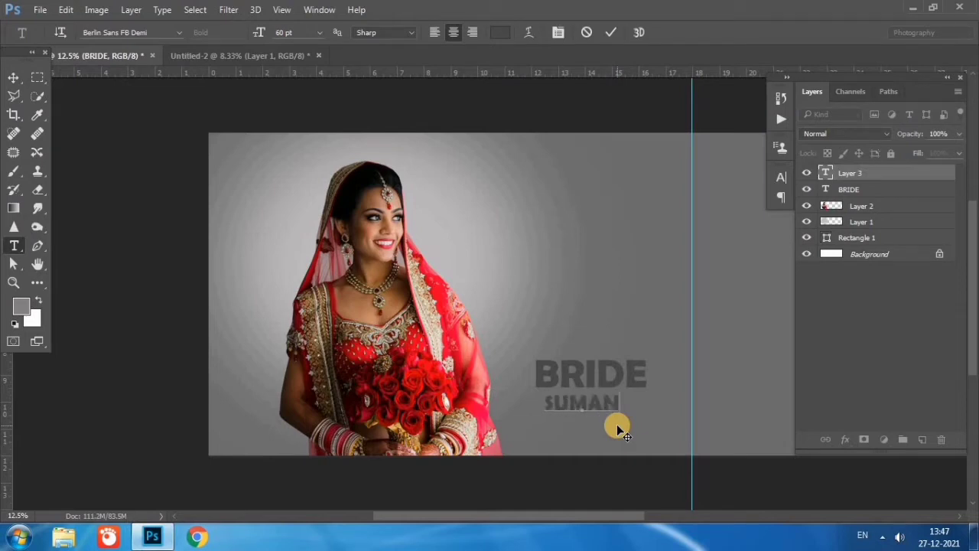
click(11, 78)
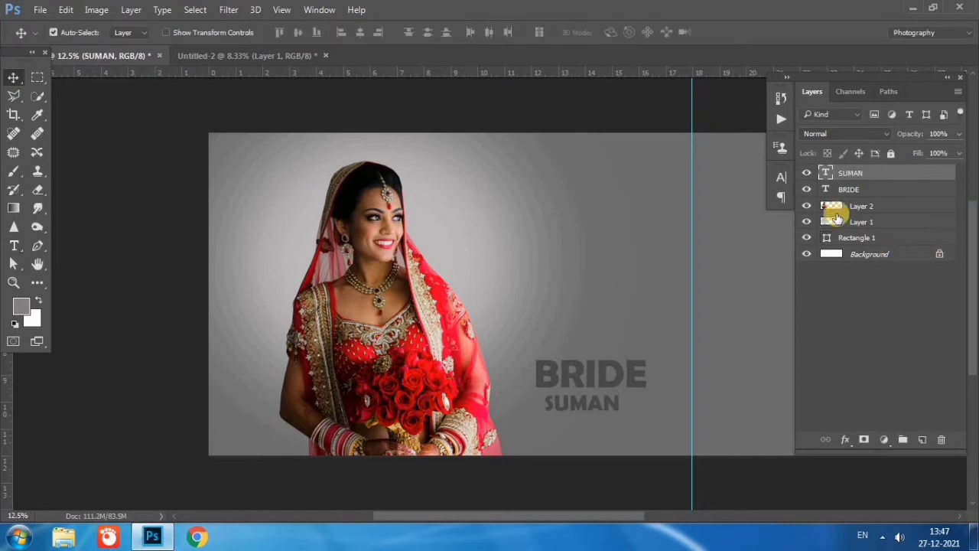
double_click(827, 169)
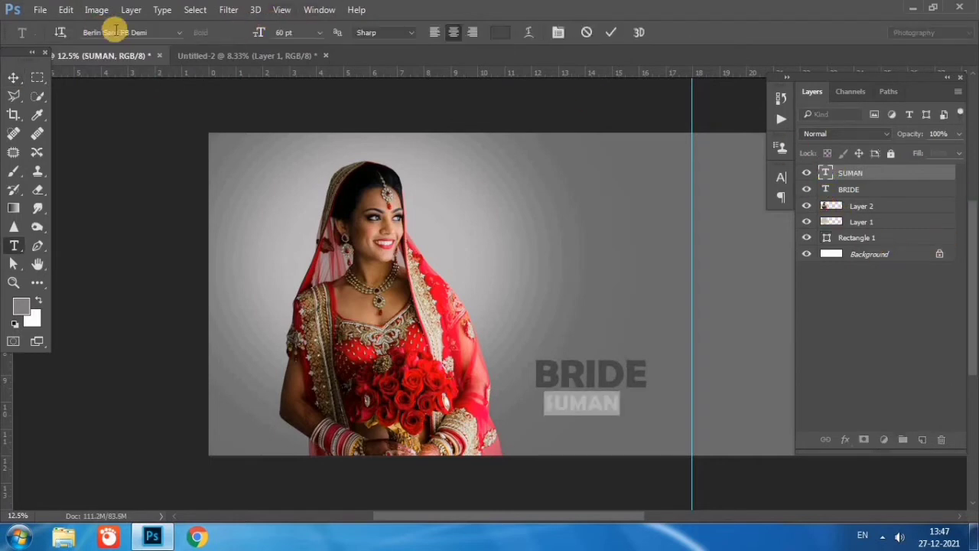
click(184, 34)
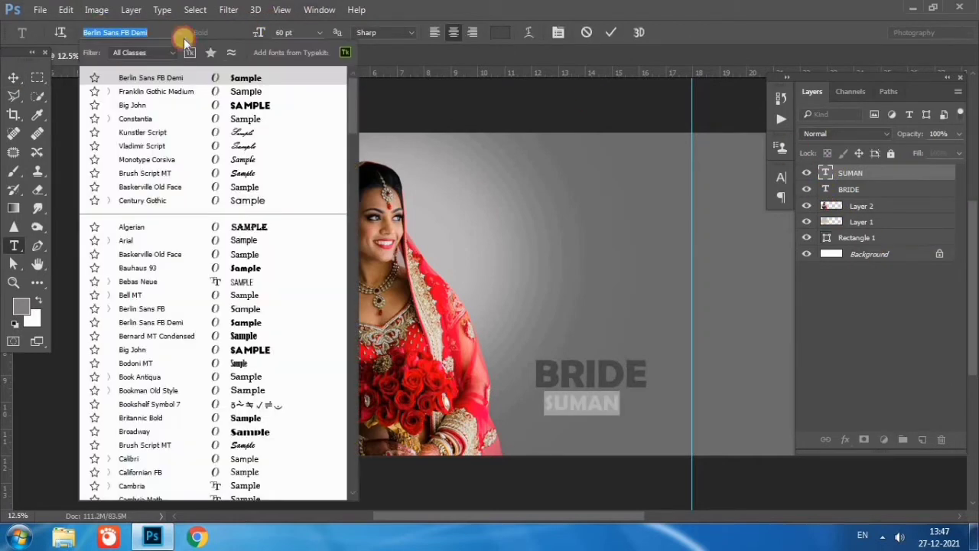
click(244, 92)
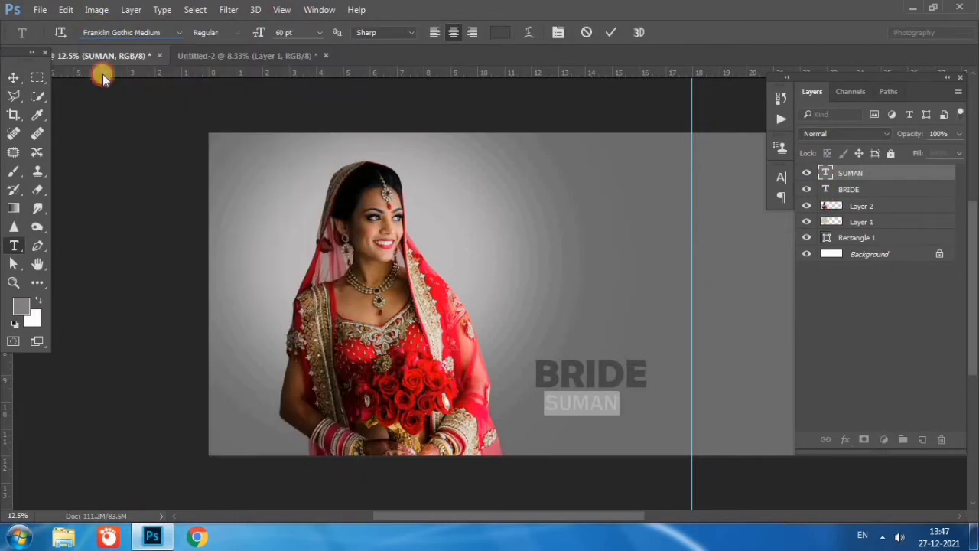
click(319, 32)
click(314, 261)
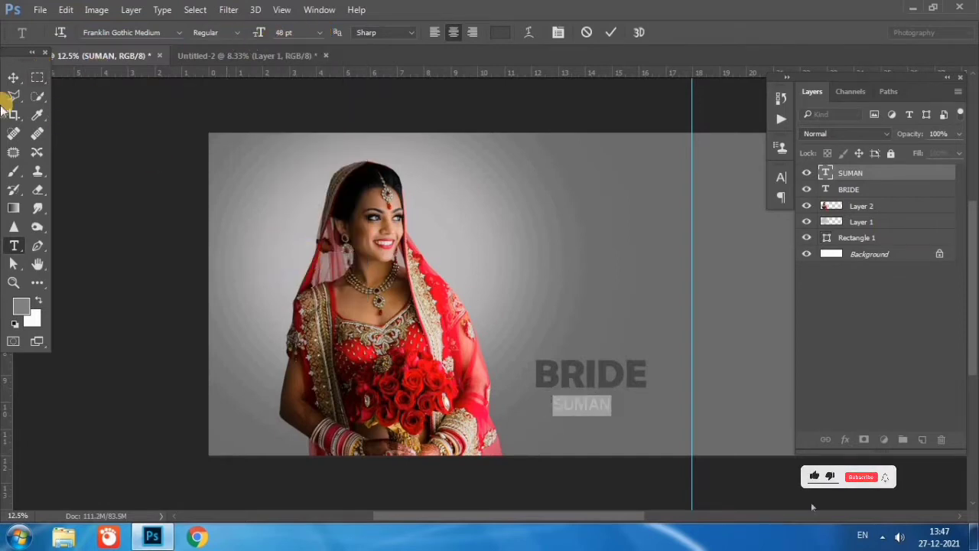
Align SUMAN under BRIDE's right edge and squash its height slightly
click(24, 81)
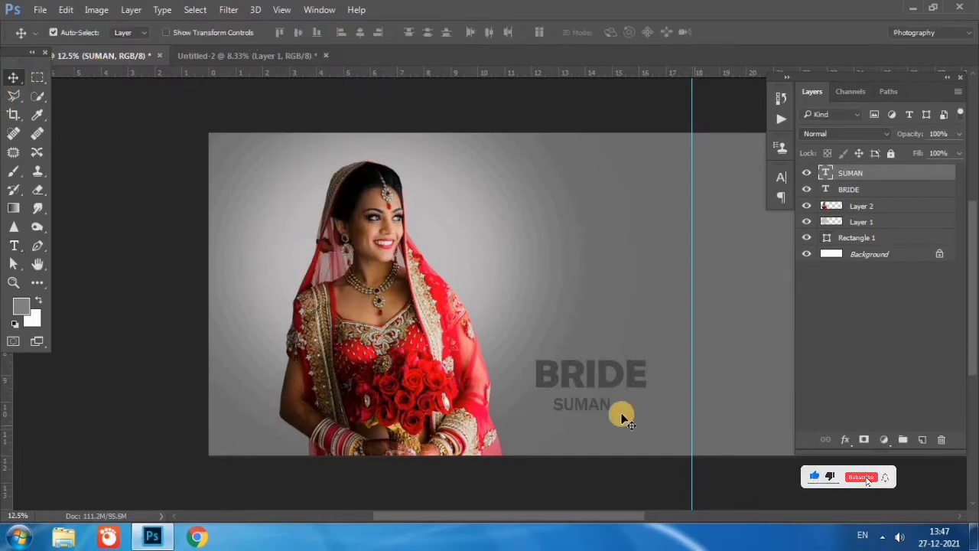
drag(567, 436, 586, 412)
key(ctrl+t)
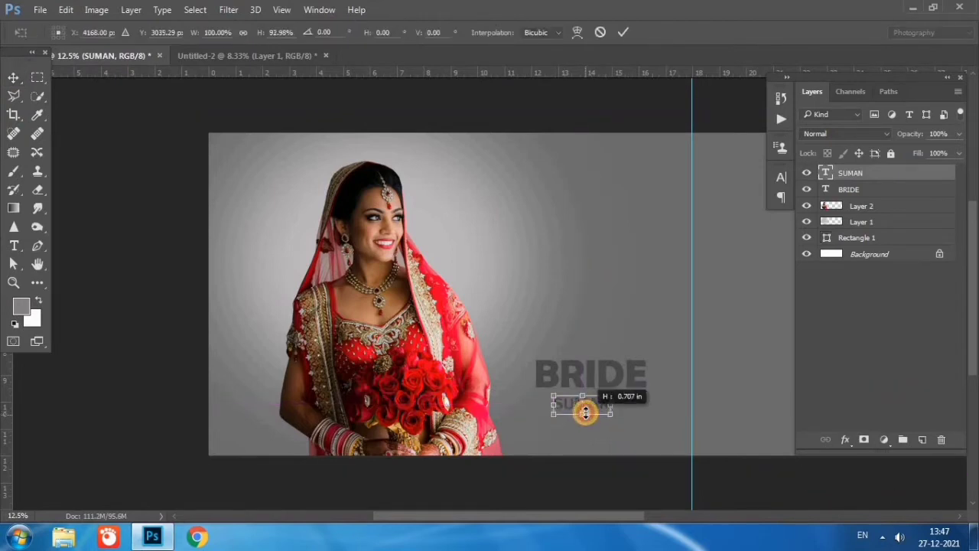
drag(586, 413, 643, 410)
key(Return)
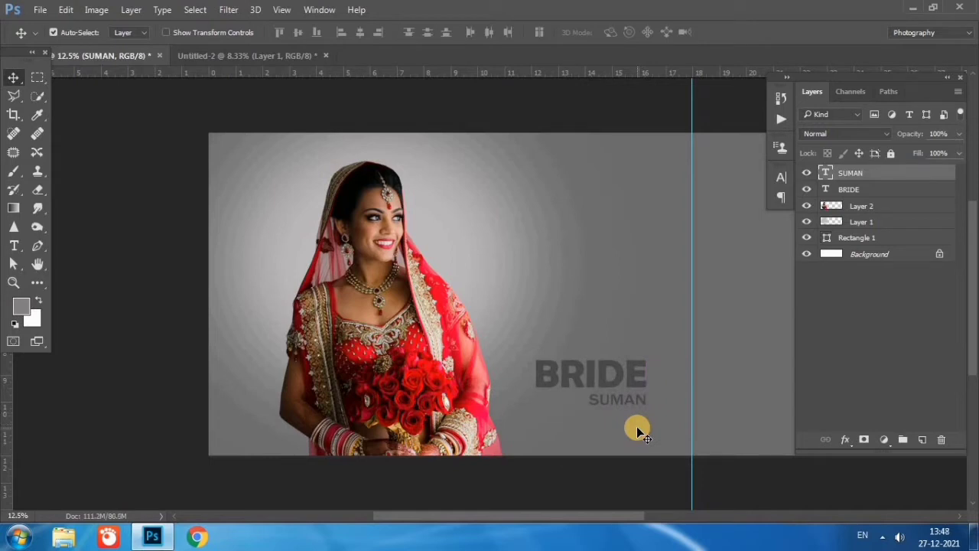
Draw a rectangle above Layer 2 over the left part of BRIDE
click(902, 206)
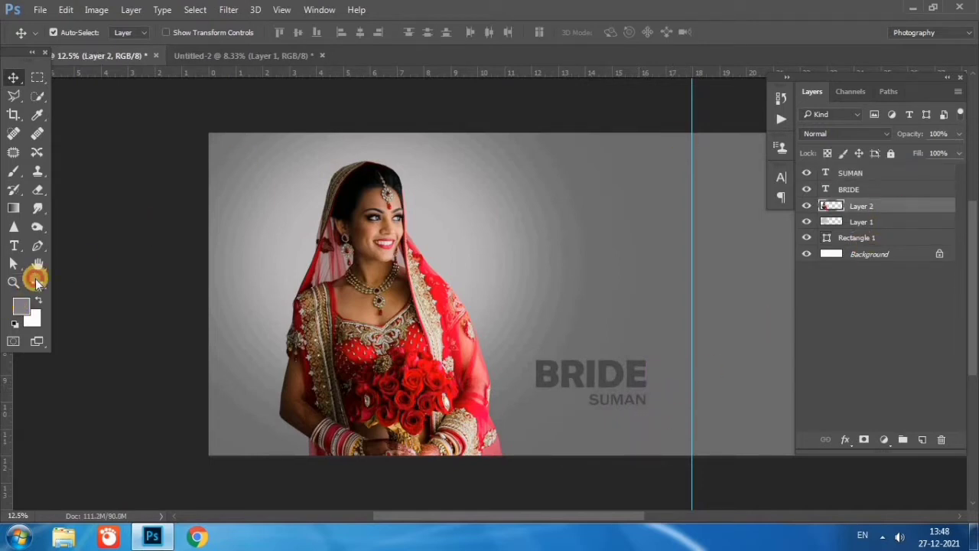
click(37, 281)
click(69, 444)
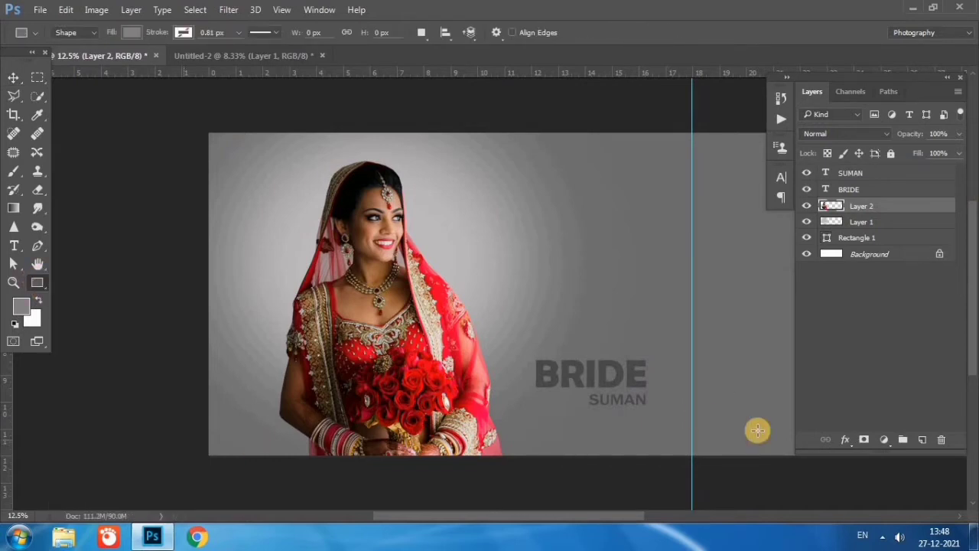
drag(532, 346, 587, 406)
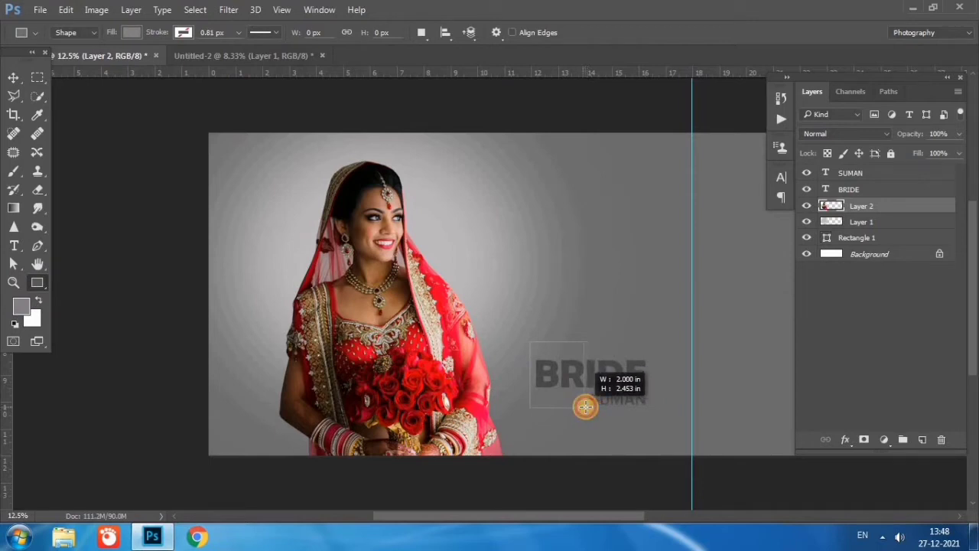
drag(583, 407, 587, 407)
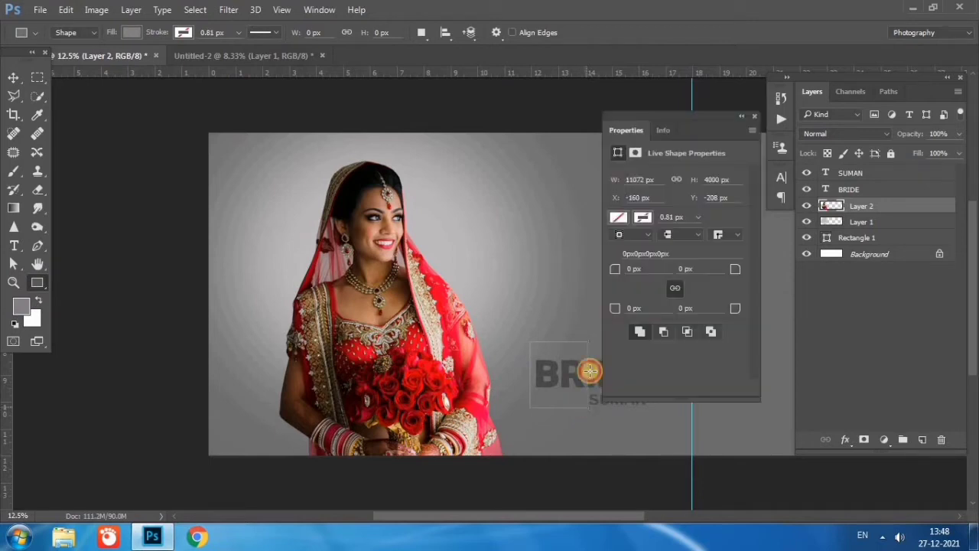
click(15, 77)
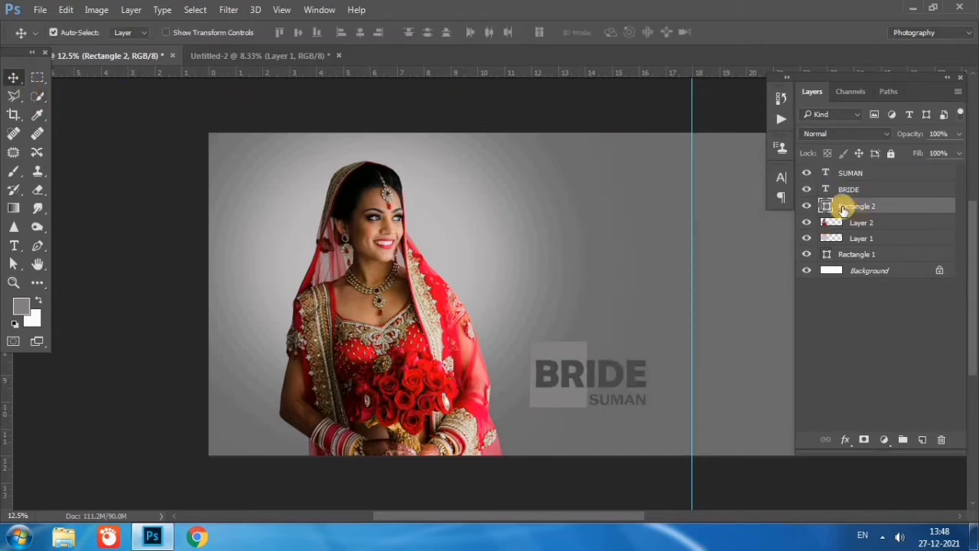
Fill the rectangle with dark grey #4f4e4e and lower its opacity to 33%
double_click(828, 205)
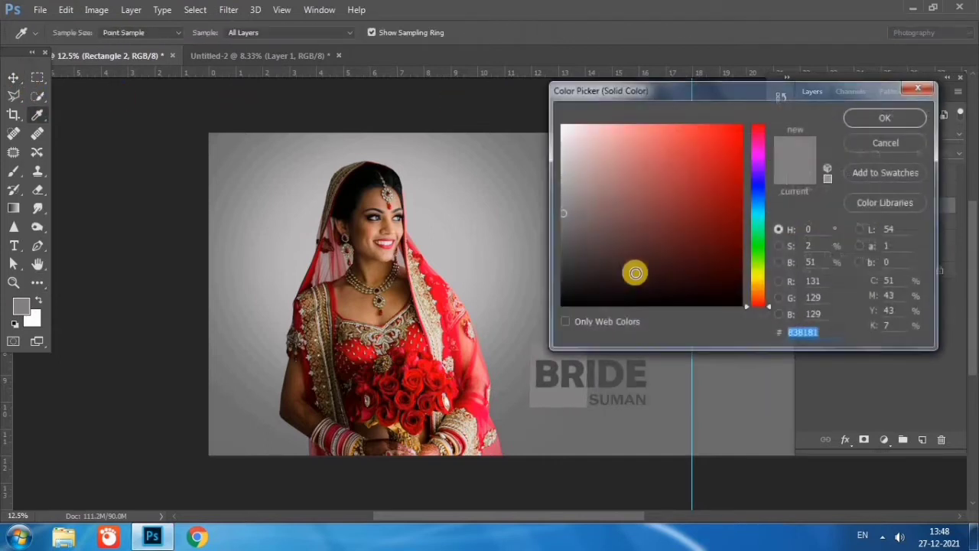
click(560, 225)
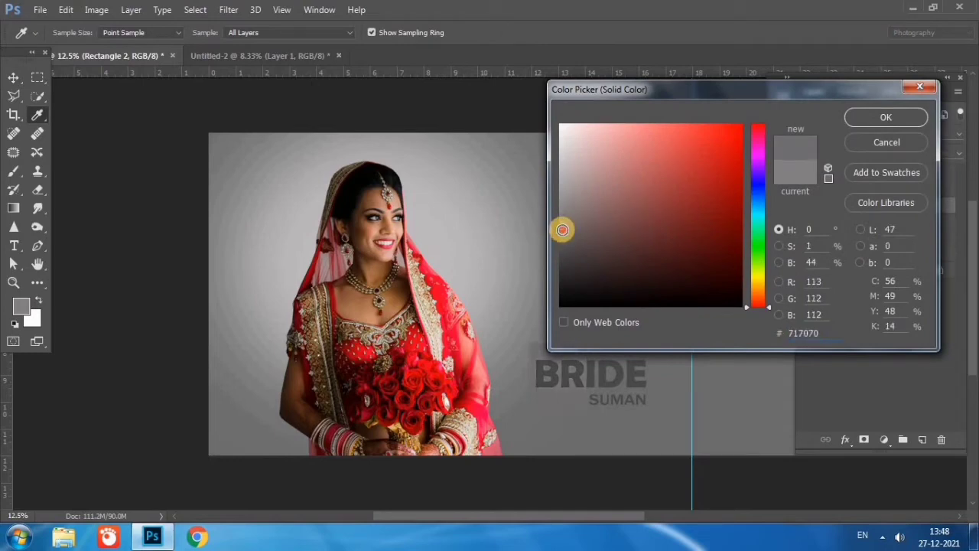
click(562, 250)
click(882, 119)
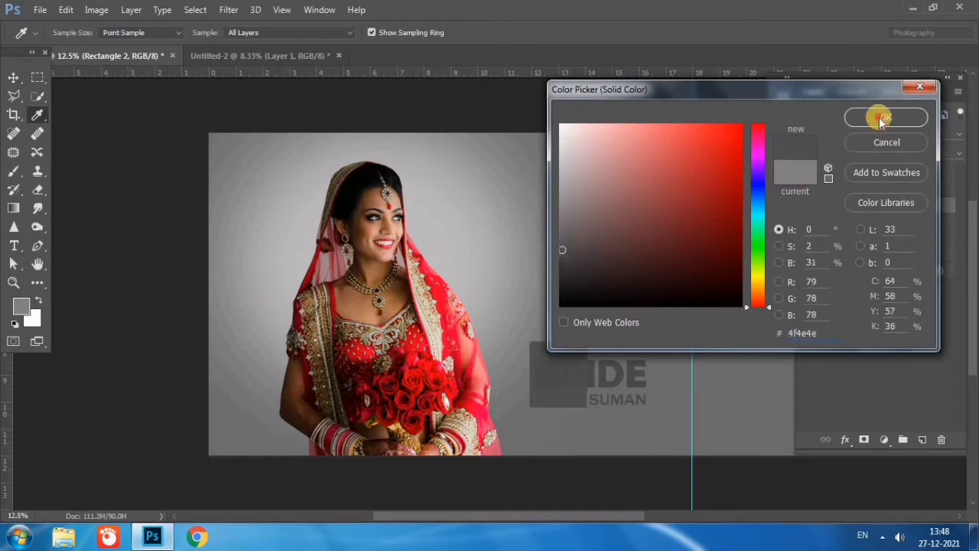
drag(899, 135, 885, 136)
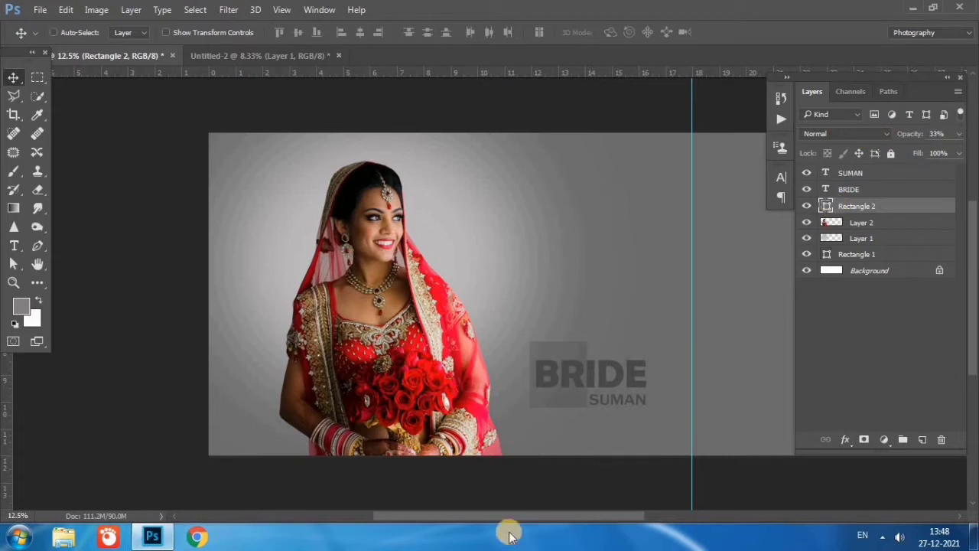
Trim the grey rectangle's top and bottom to match BRIDE's height
key(ctrl+t)
drag(559, 404, 558, 399)
drag(561, 346, 561, 349)
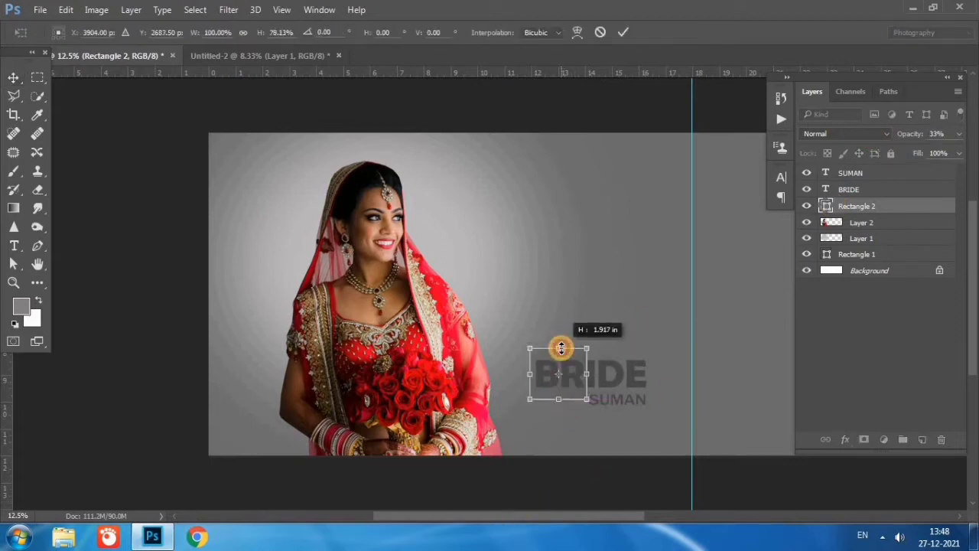
key(Return)
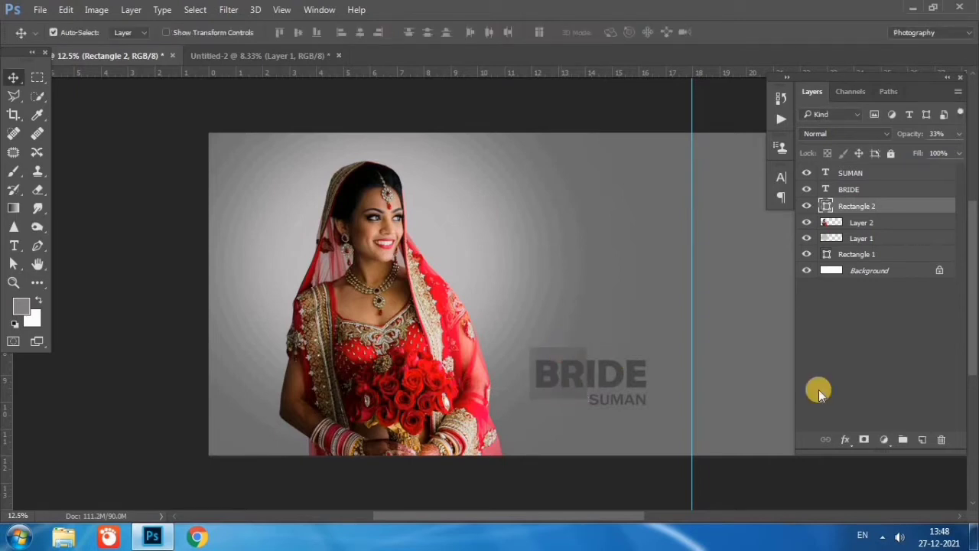
drag(558, 518, 551, 526)
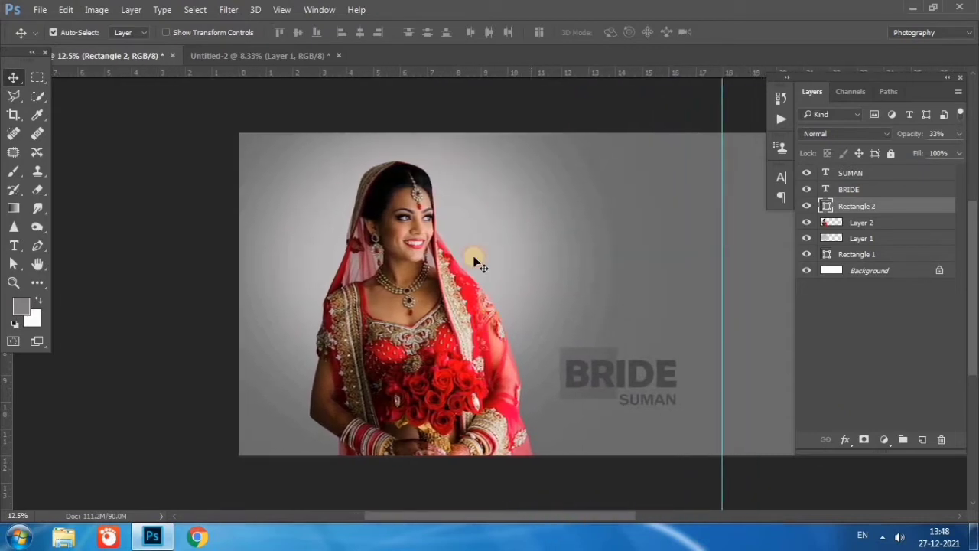
drag(469, 231, 462, 236)
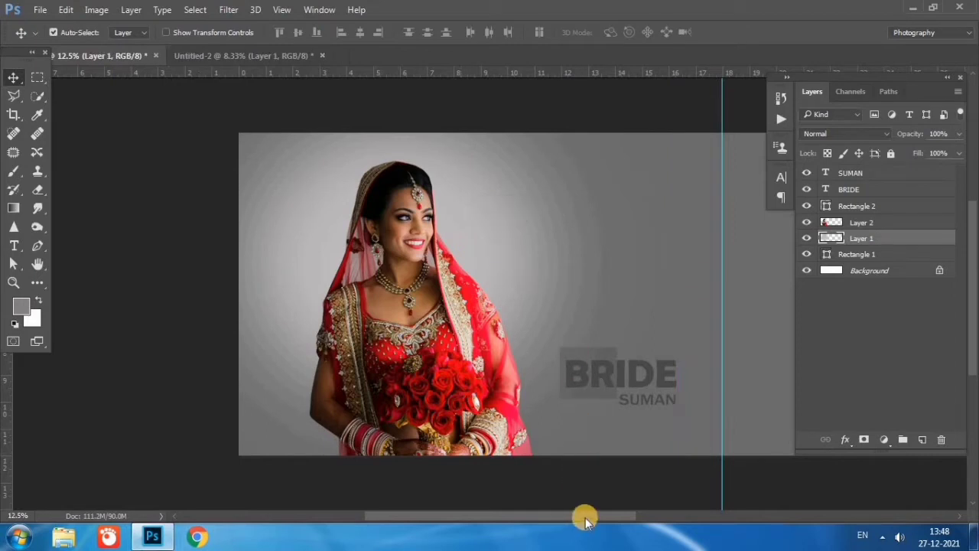
mouse_move(586, 520)
mouse_down()
mouse_move(694, 516)
mouse_move(586, 516)
mouse_move(618, 516)
mouse_up()
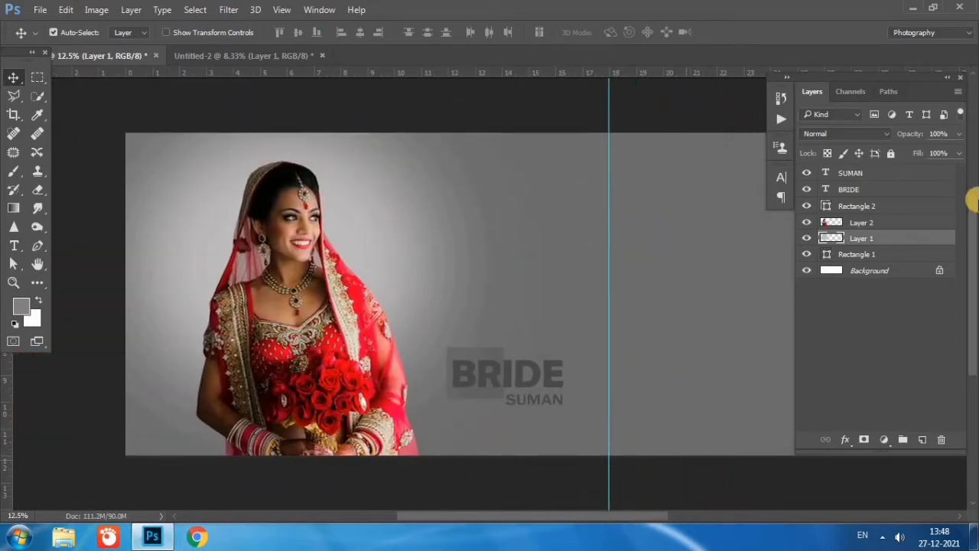
Draw a new rectangle above the BRIDE title, layered over SUMAN
click(869, 206)
click(872, 172)
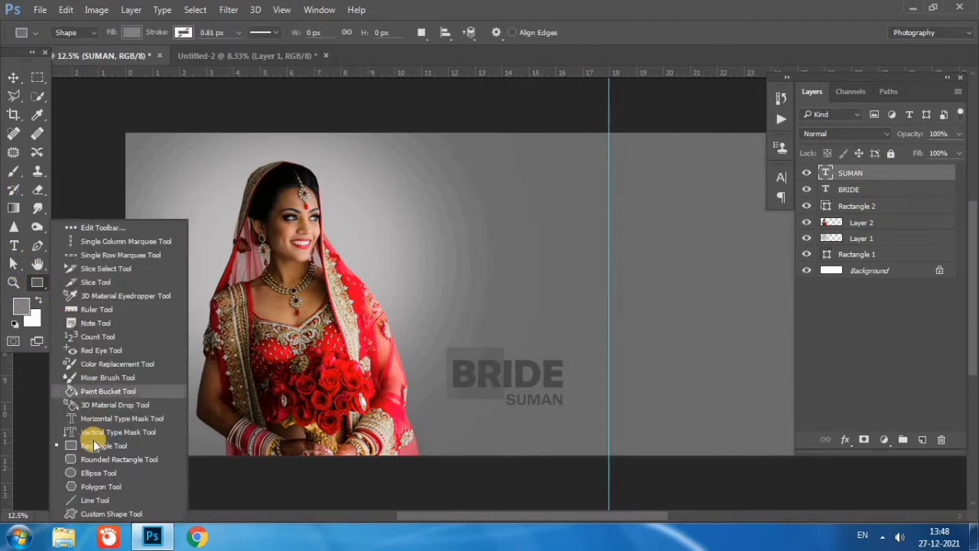
drag(37, 284, 98, 440)
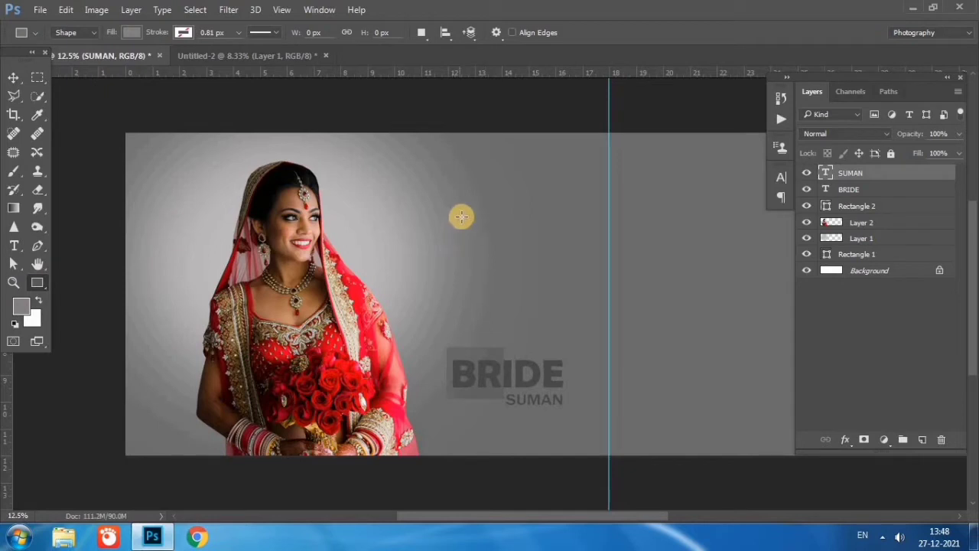
mouse_move(464, 214)
mouse_down()
mouse_move(516, 298)
mouse_move(549, 315)
mouse_up()
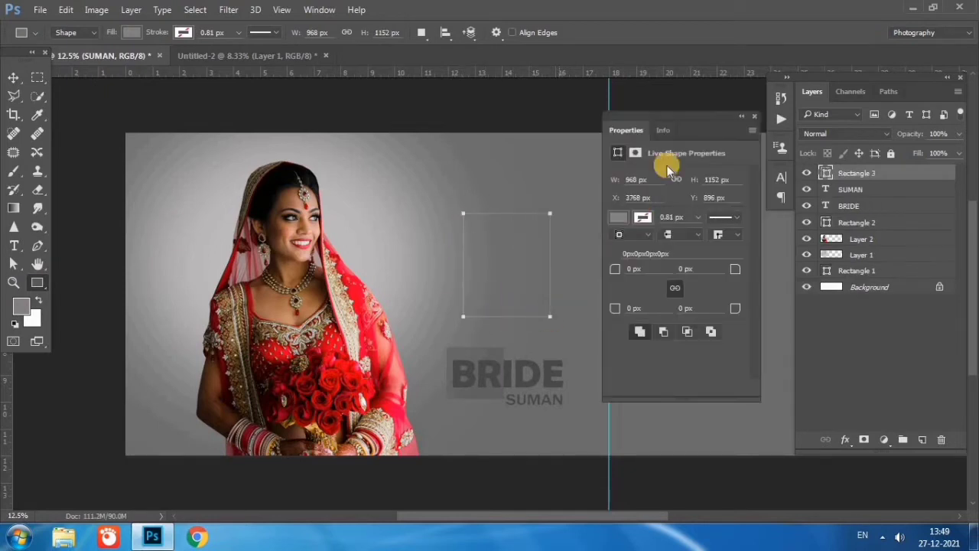
click(753, 118)
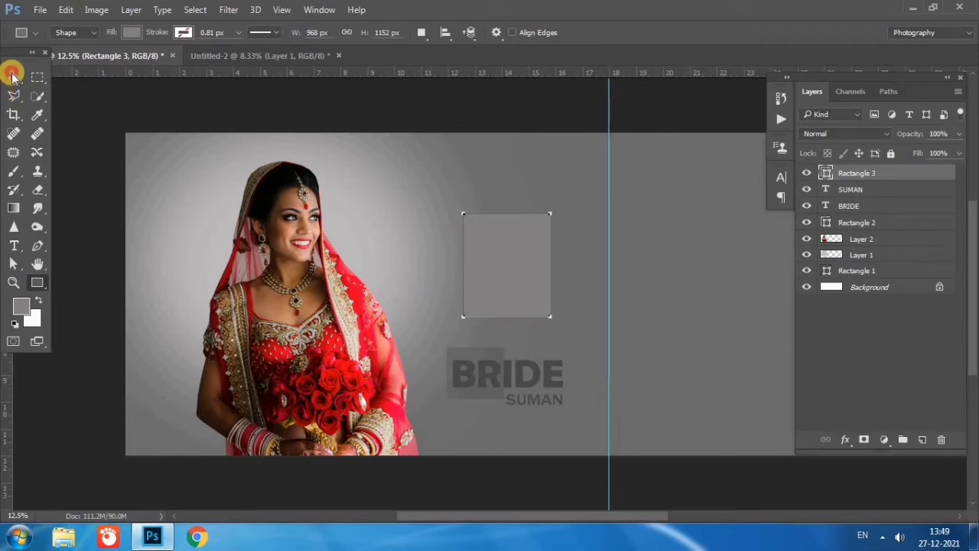
click(13, 76)
Fill Rectangle 3 with black and nudge it slightly upward
double_click(827, 174)
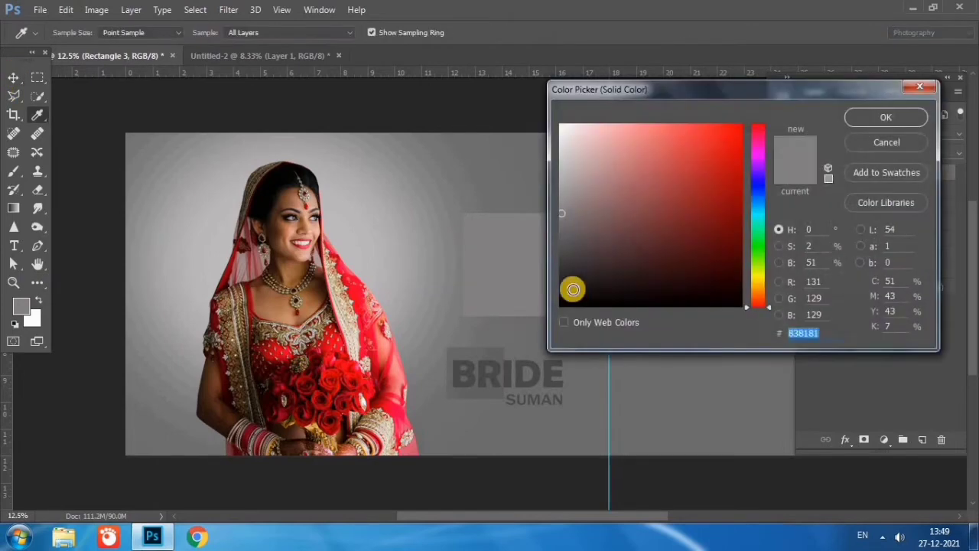
drag(573, 289, 541, 329)
key(Return)
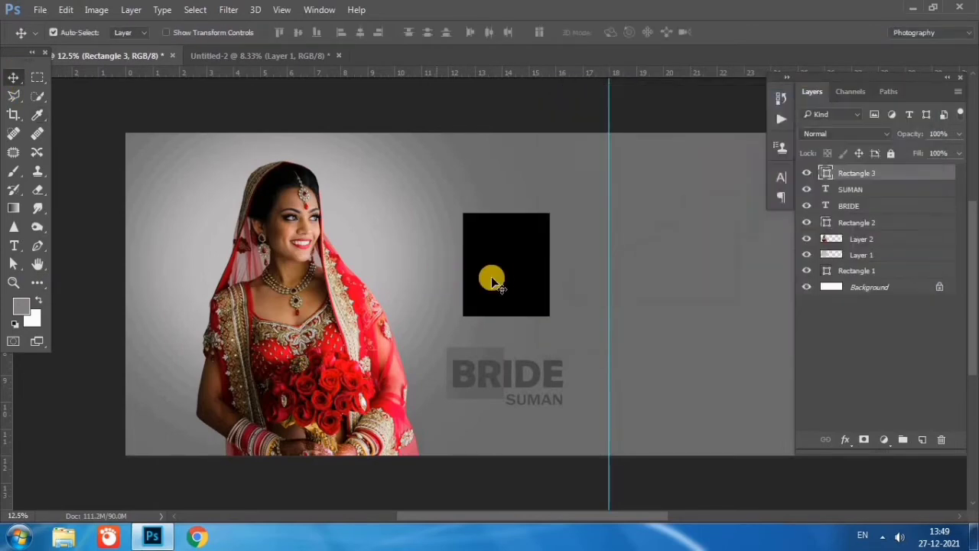
drag(499, 276, 499, 273)
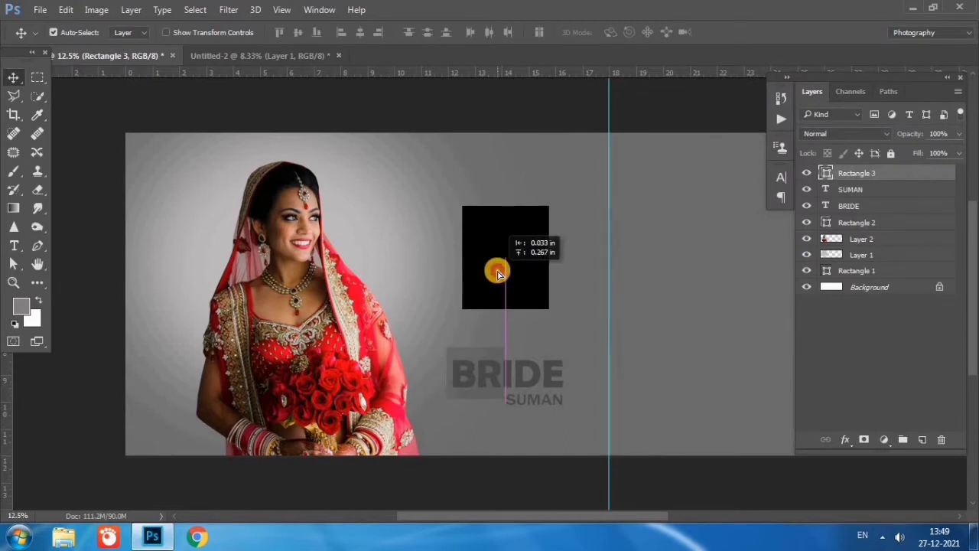
Nudge the second bride photo left in Untitled-2, then return to the banner
click(237, 56)
drag(478, 320, 468, 325)
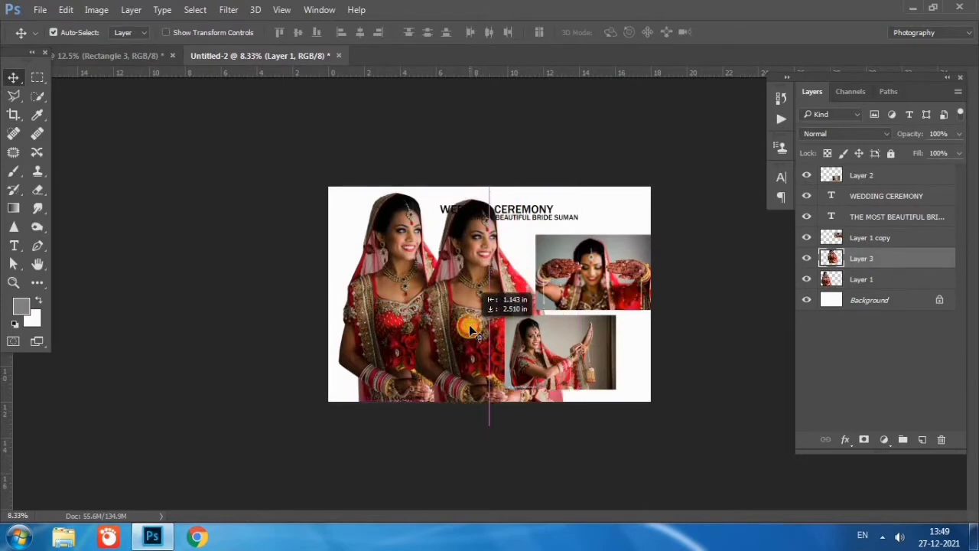
click(131, 58)
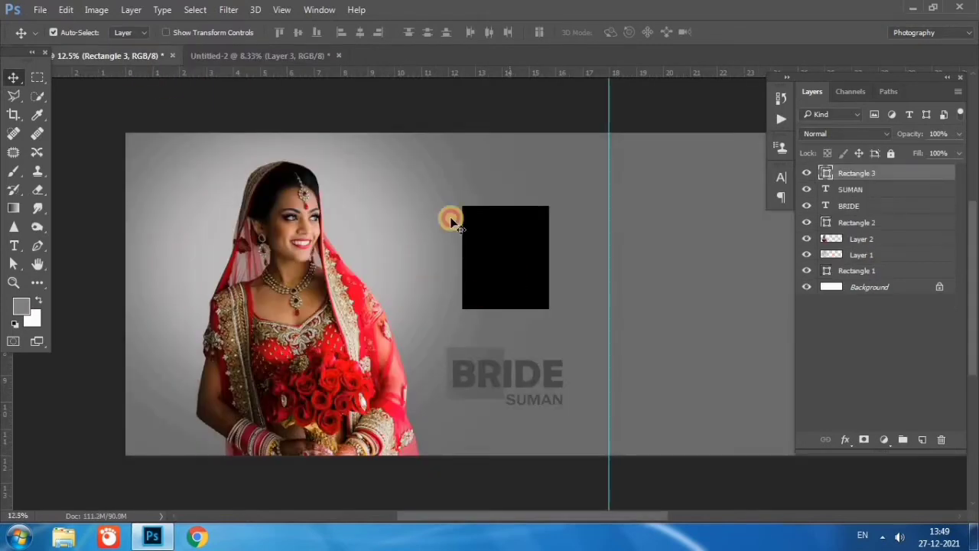
Drag the raised-hands photo into the banner, scale it to about 200%, and place it over the black rectangle
click(239, 55)
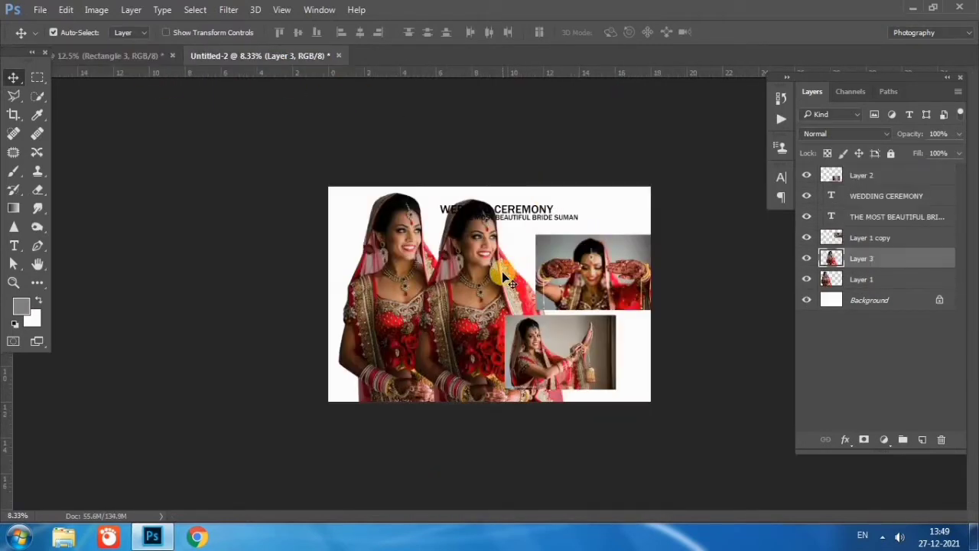
mouse_move(580, 352)
mouse_down()
mouse_move(205, 120)
mouse_move(140, 56)
mouse_up()
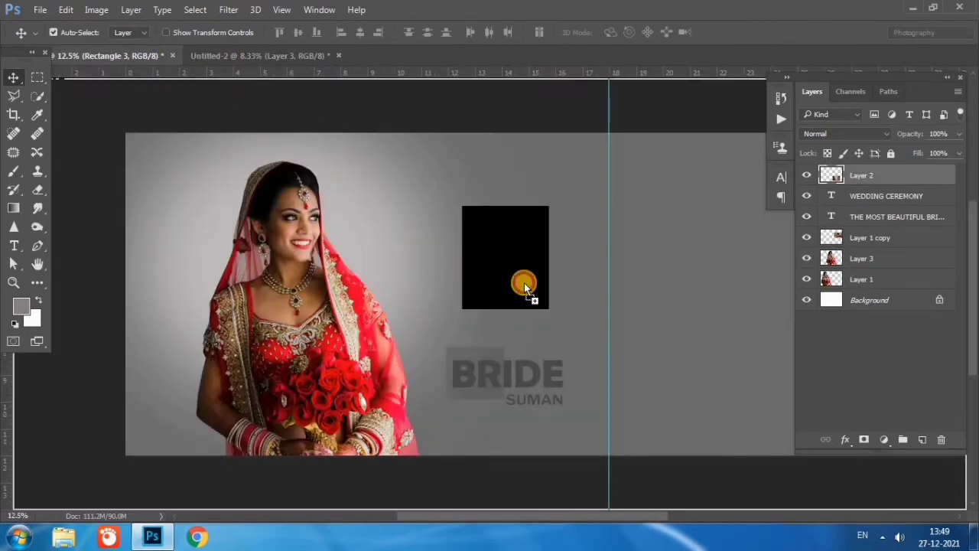
drag(228, 124, 539, 309)
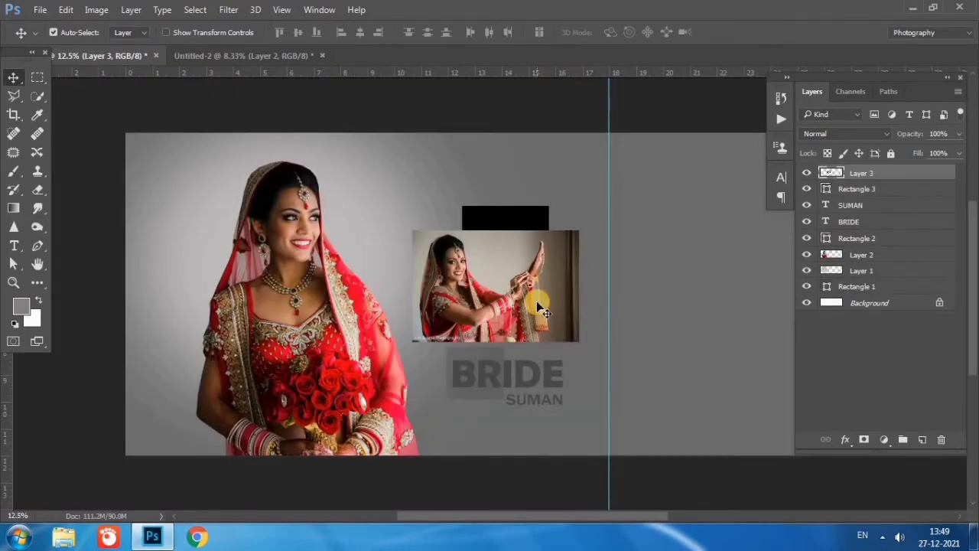
key(ctrl+t)
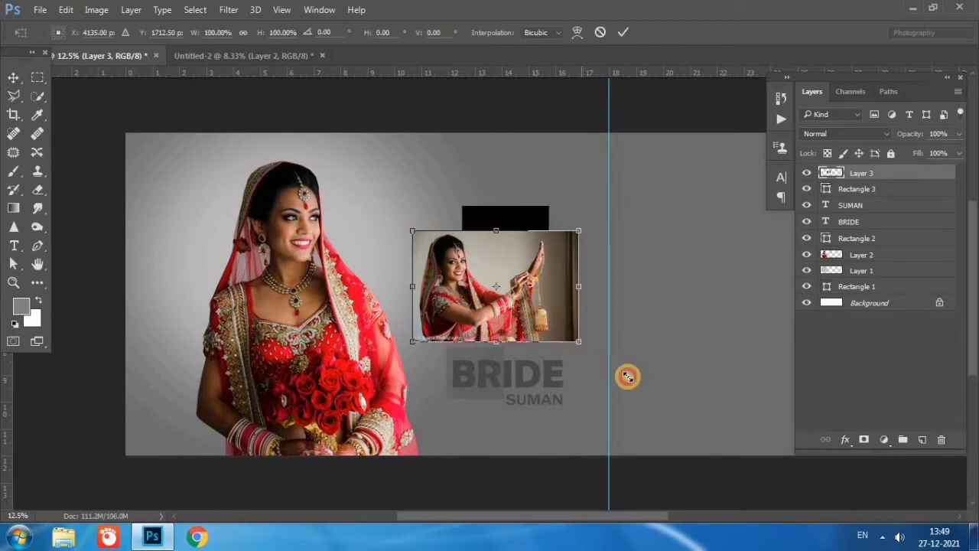
drag(627, 376, 662, 398)
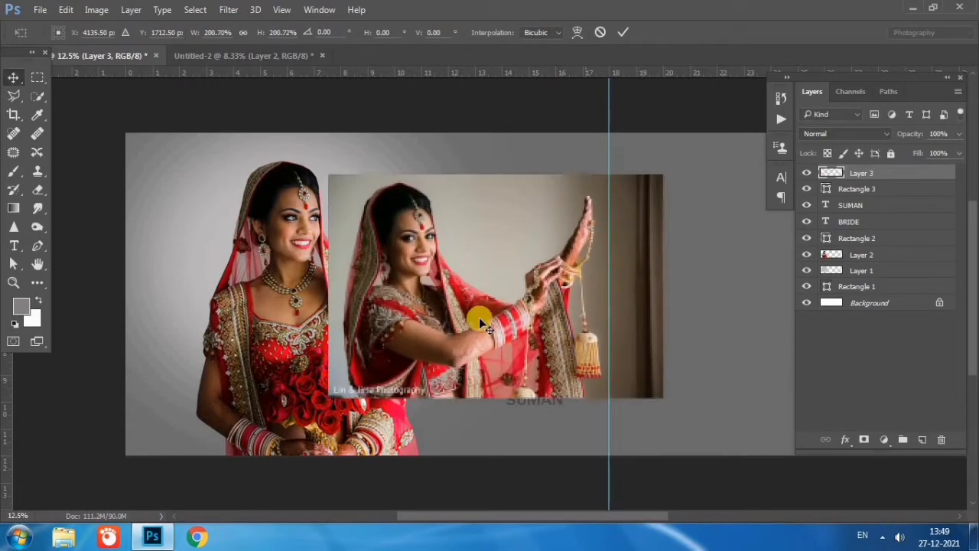
key(Return)
drag(411, 280, 635, 238)
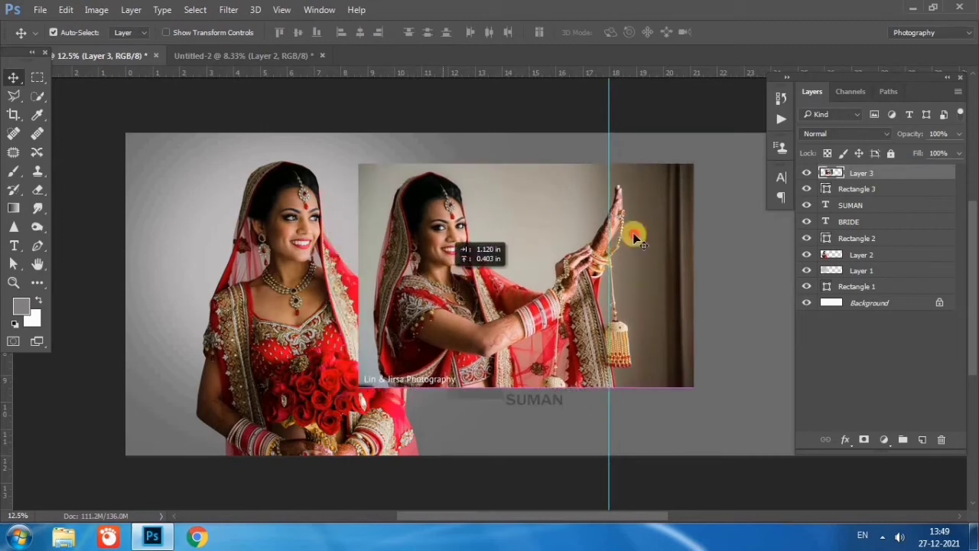
Clip Layer 3's bride photo into the small black Rectangle 3 frame
right_click(861, 175)
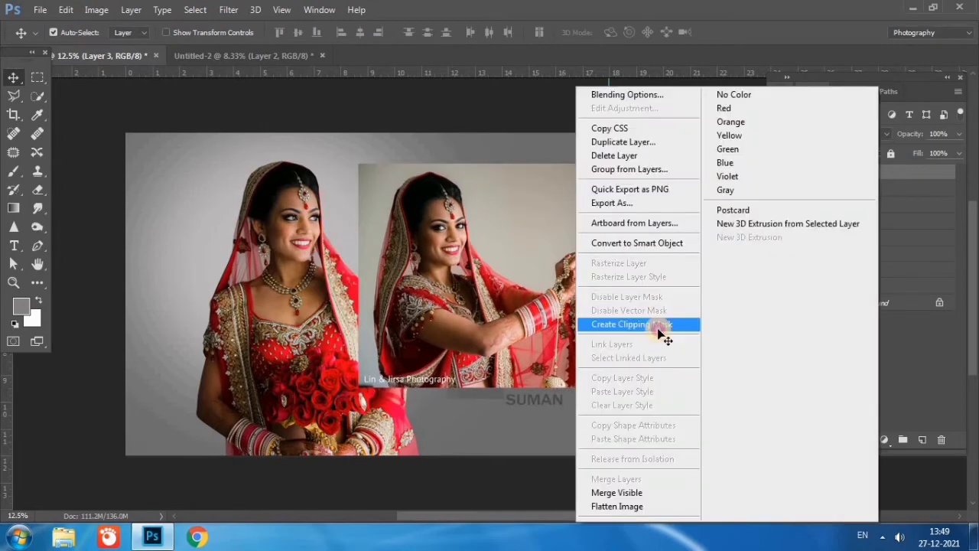
click(659, 331)
drag(541, 294, 572, 304)
Scale the clipped bride photo to about 67% and nudge it left to fill the frame
key(ctrl+t)
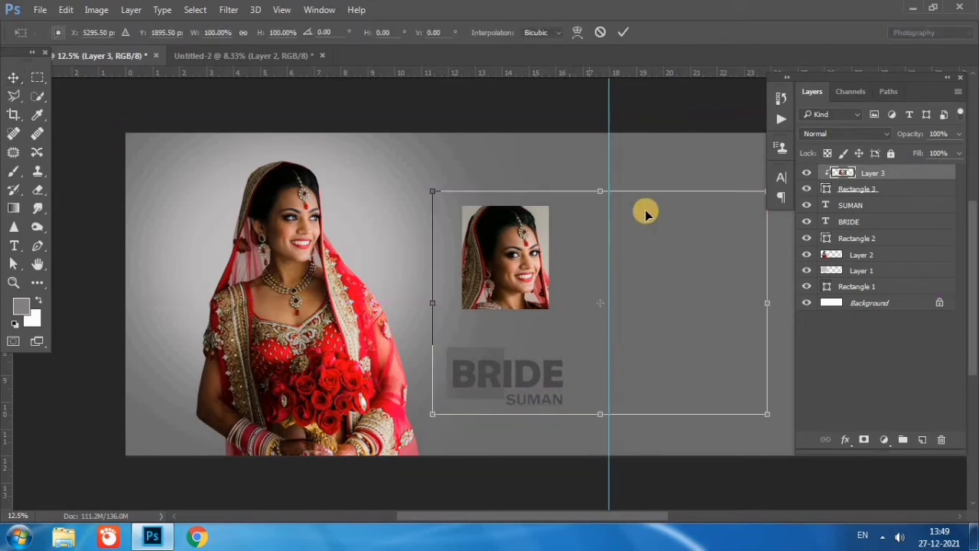
drag(764, 193, 743, 207)
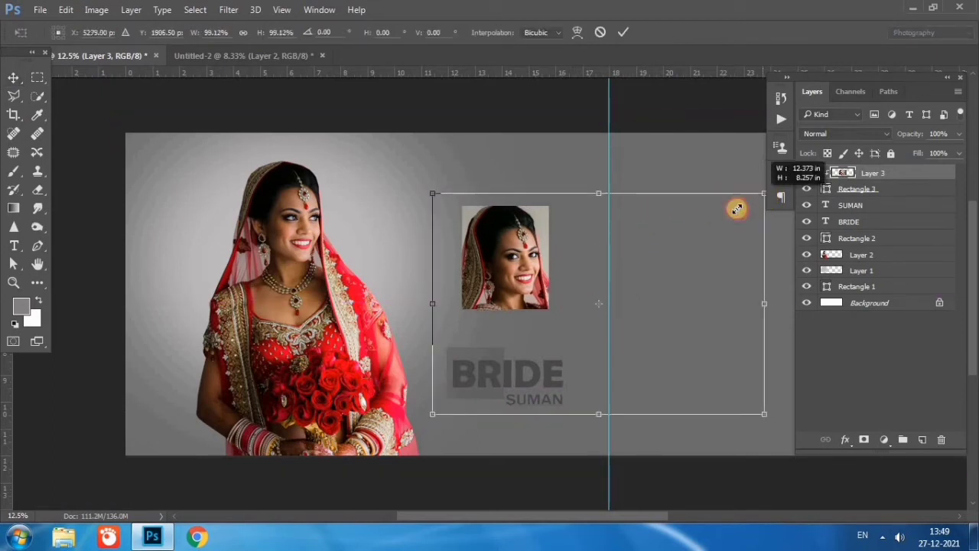
drag(531, 249, 536, 246)
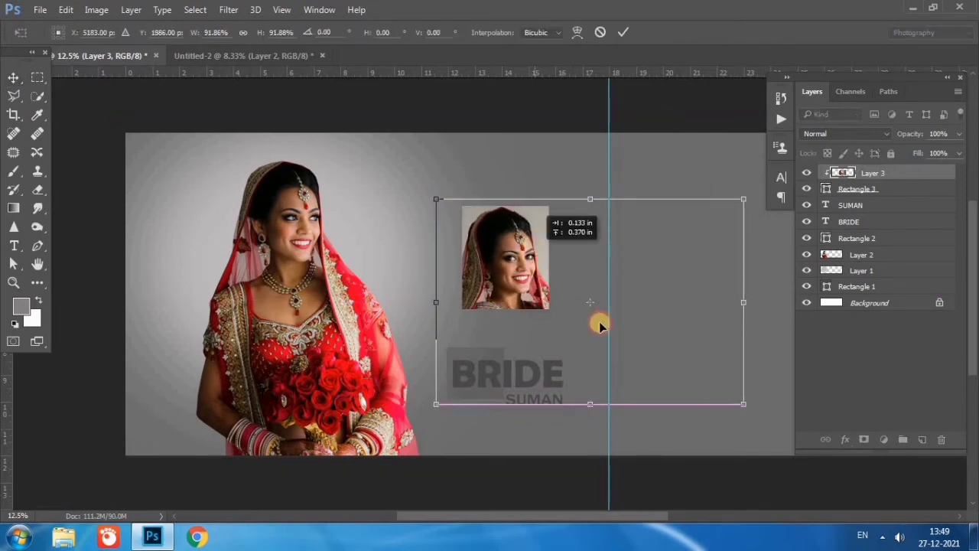
drag(743, 404, 679, 361)
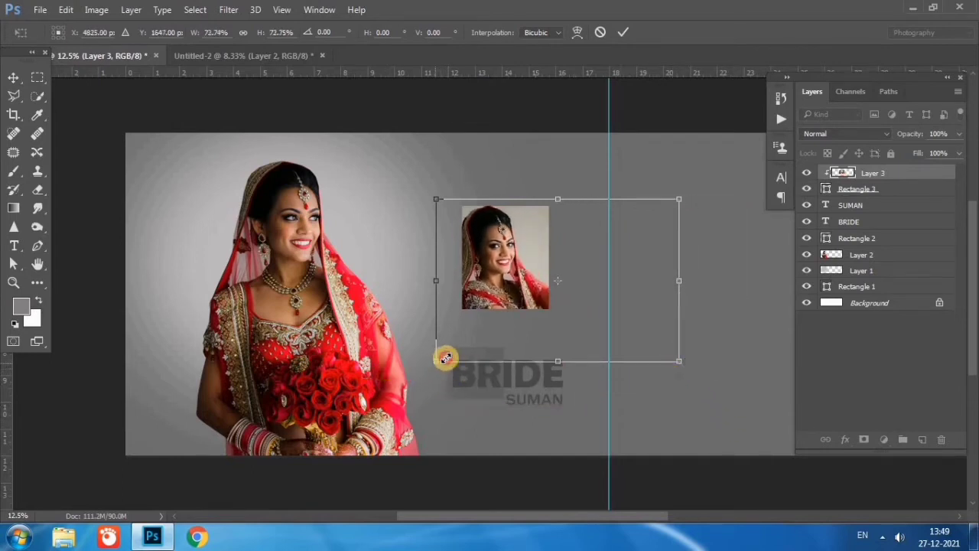
drag(439, 364, 455, 350)
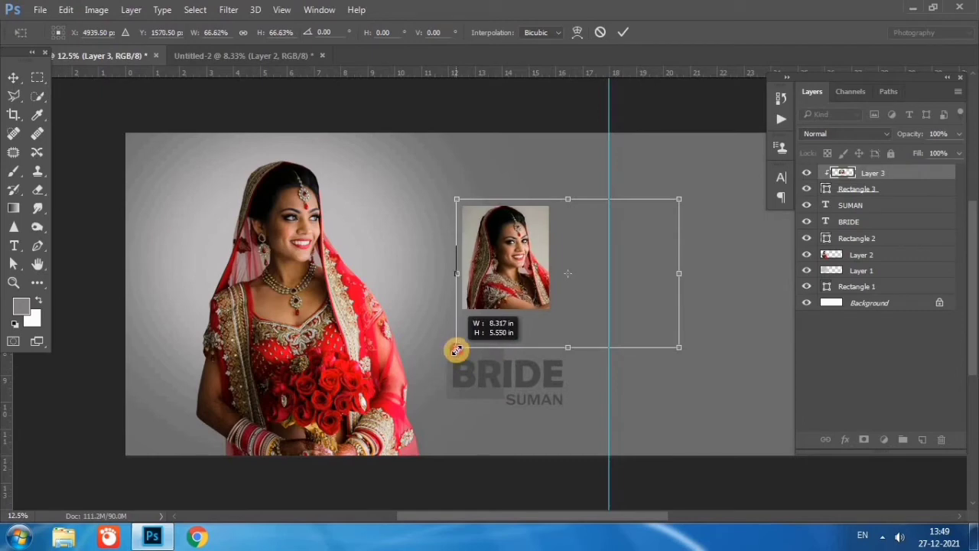
drag(503, 284, 511, 281)
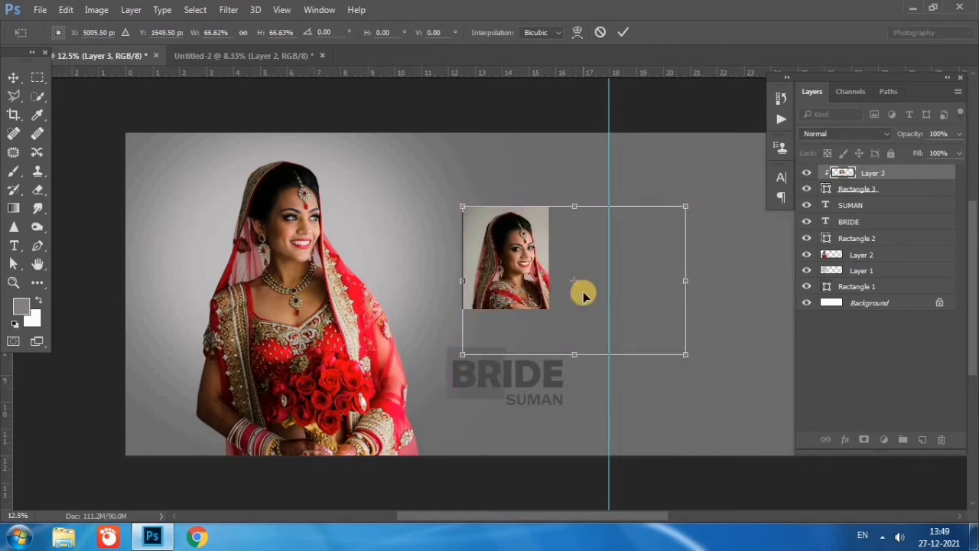
key(Left)
key(Left)
key(Left)
key(Left)
key(Left)
key(Left)
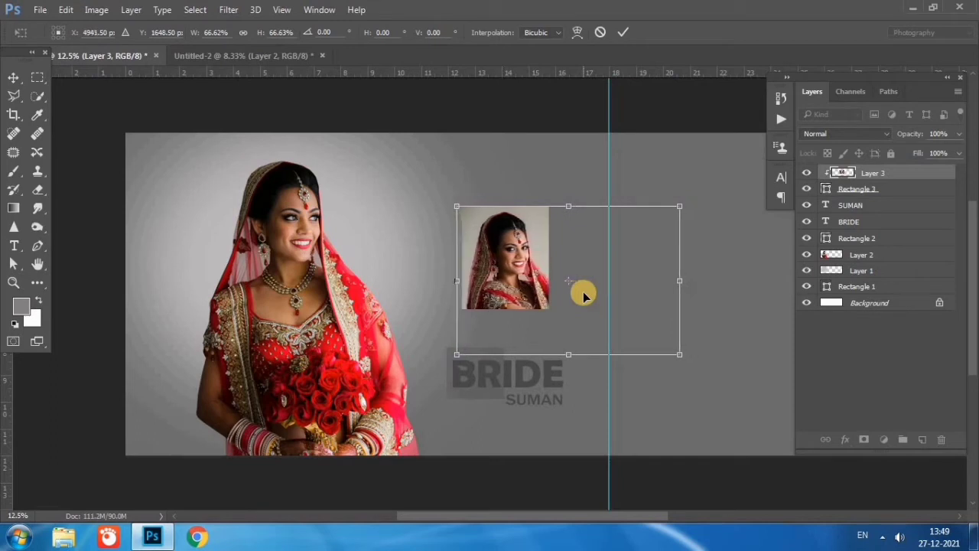
key(Left)
key(Left)
key(Left)
key(Return)
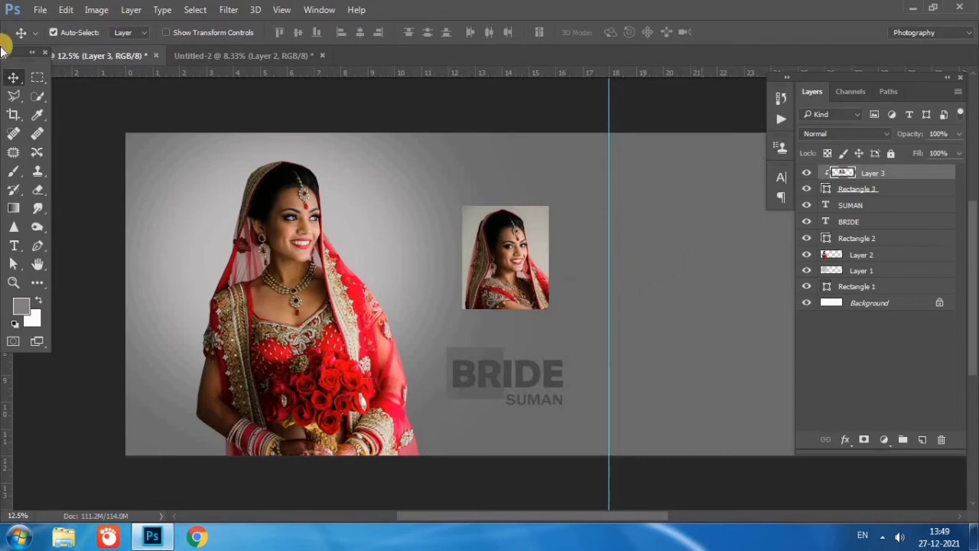
Draw a tall rectangle beside the inset photo and move Rectangle 4 below Rectangle 3
click(40, 284)
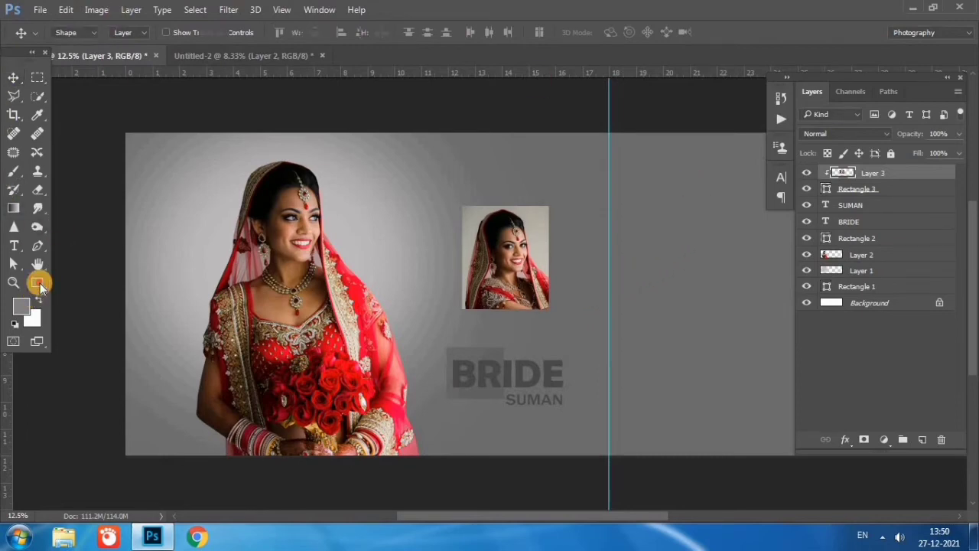
click(122, 442)
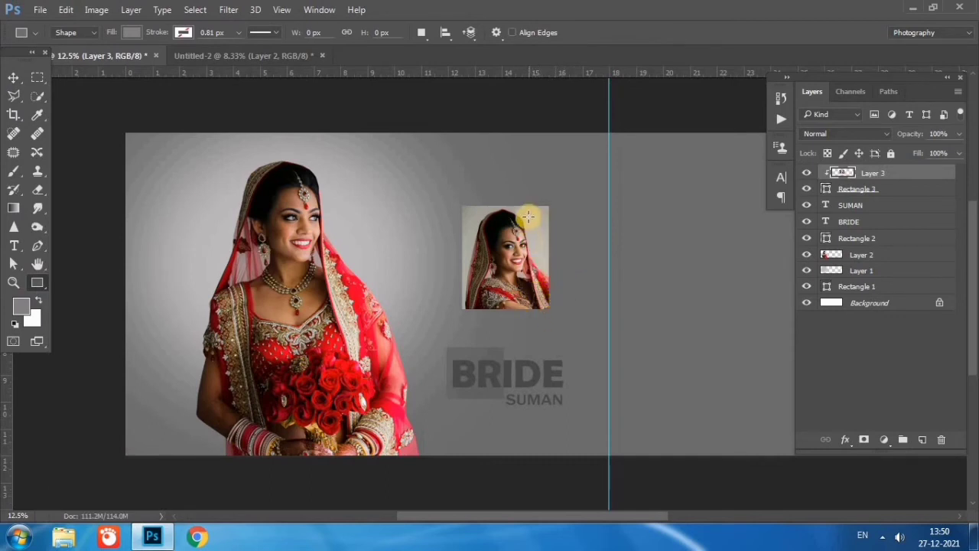
drag(527, 198, 561, 317)
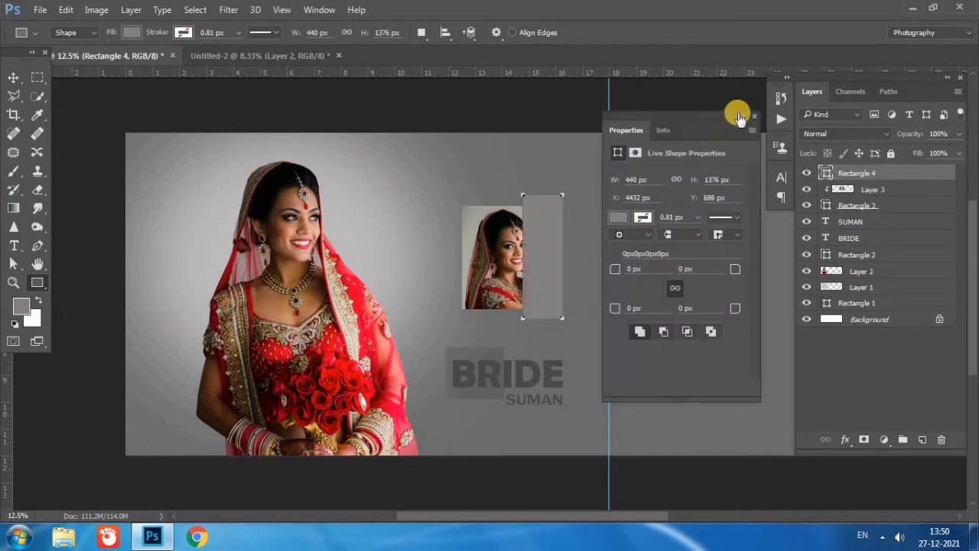
click(755, 118)
click(13, 77)
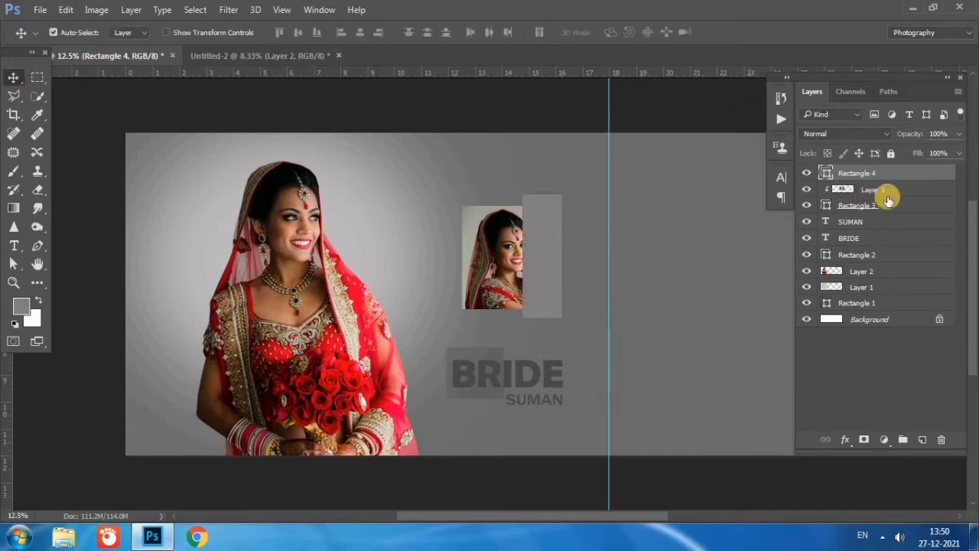
drag(889, 175, 888, 217)
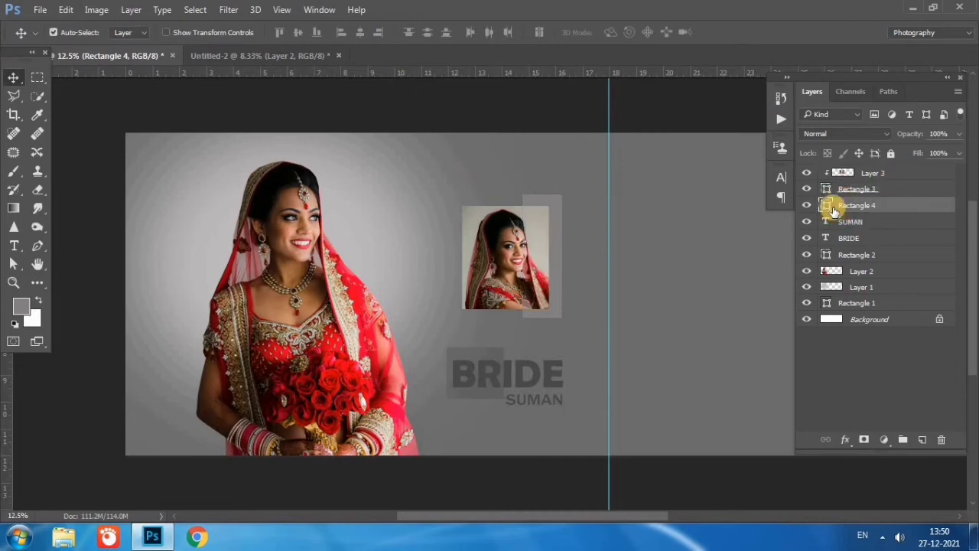
Fill Rectangle 4 with dark grey 494848, nudge it left, and return to Untitled-2
double_click(826, 205)
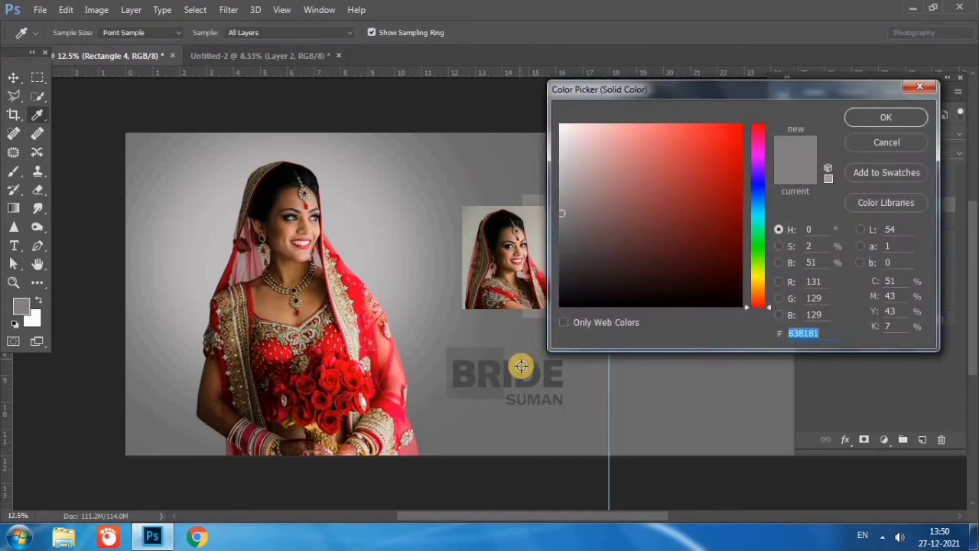
click(516, 362)
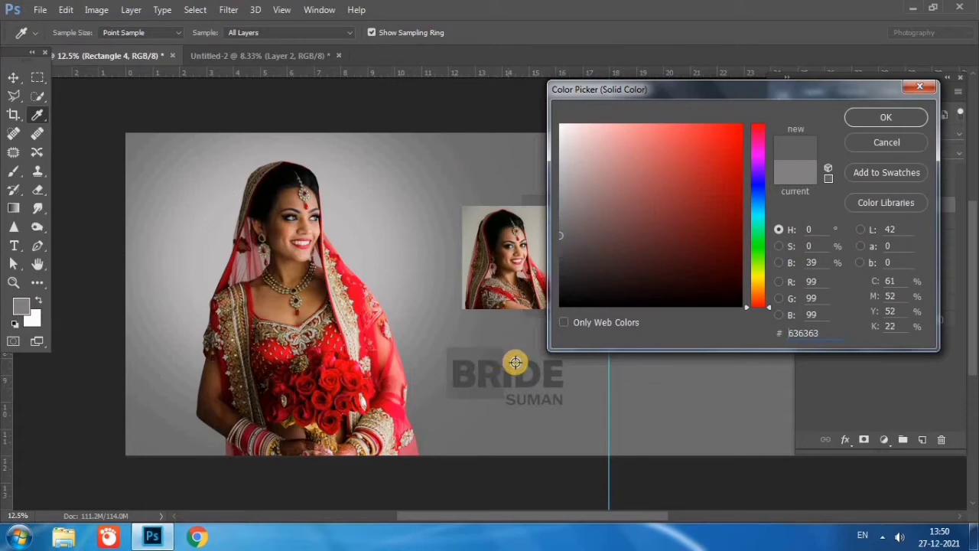
click(522, 367)
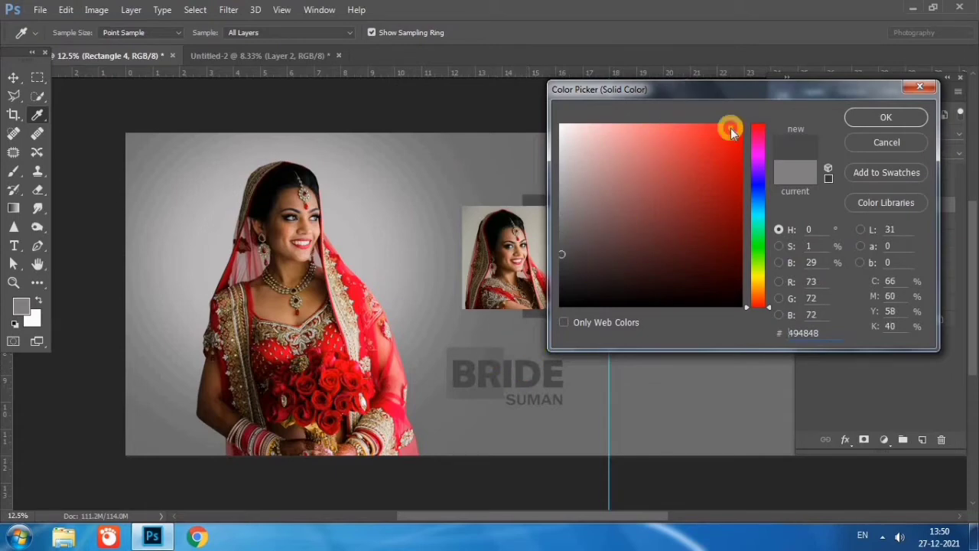
click(912, 160)
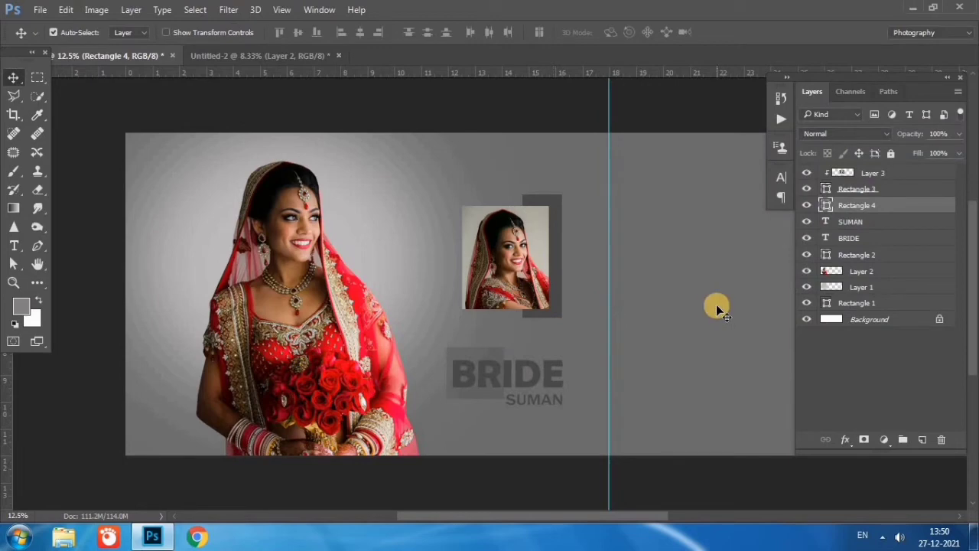
key(shift+Left)
key(shift+Left)
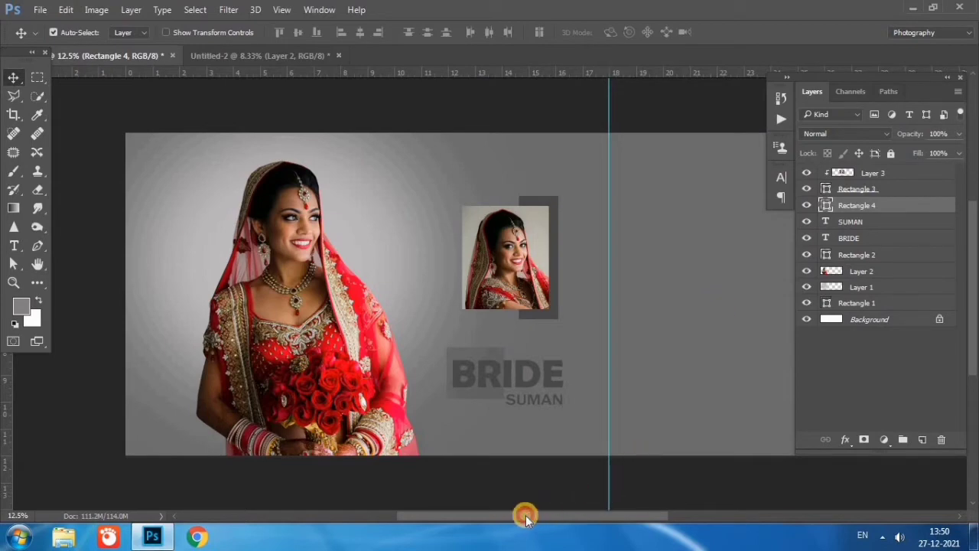
drag(525, 518, 528, 517)
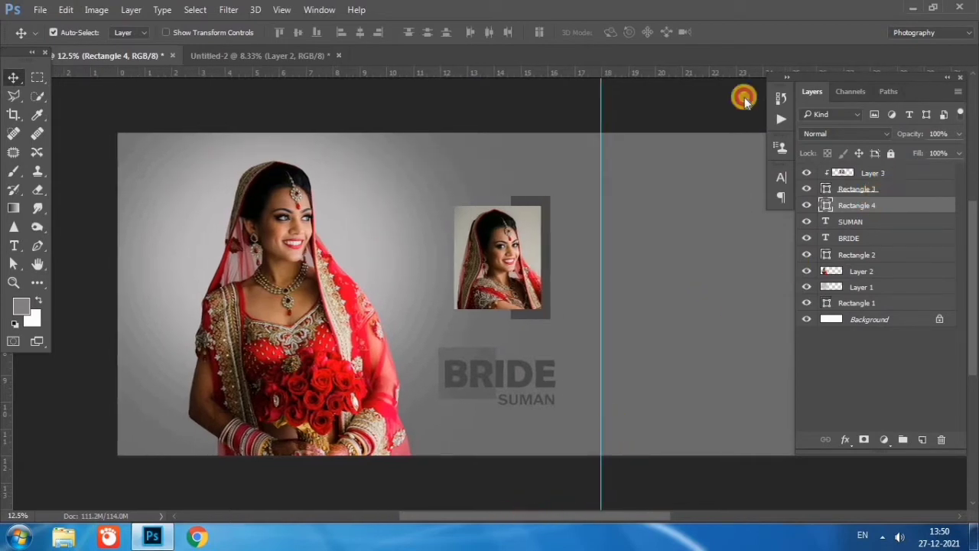
click(262, 53)
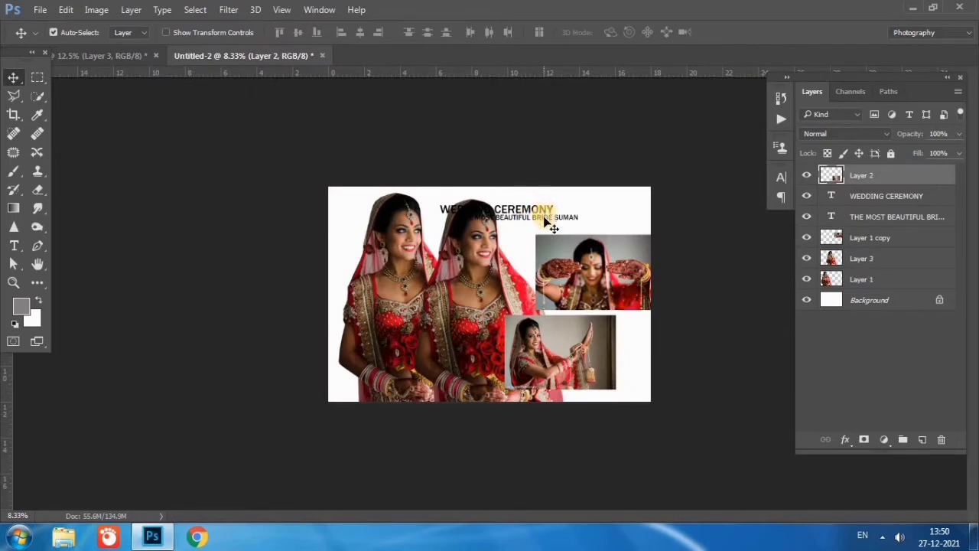
Bring the WEDDING CEREMONY text into the banner below SUMAN at 30 pt
mouse_move(547, 214)
mouse_down()
mouse_move(142, 61)
mouse_move(451, 255)
mouse_up()
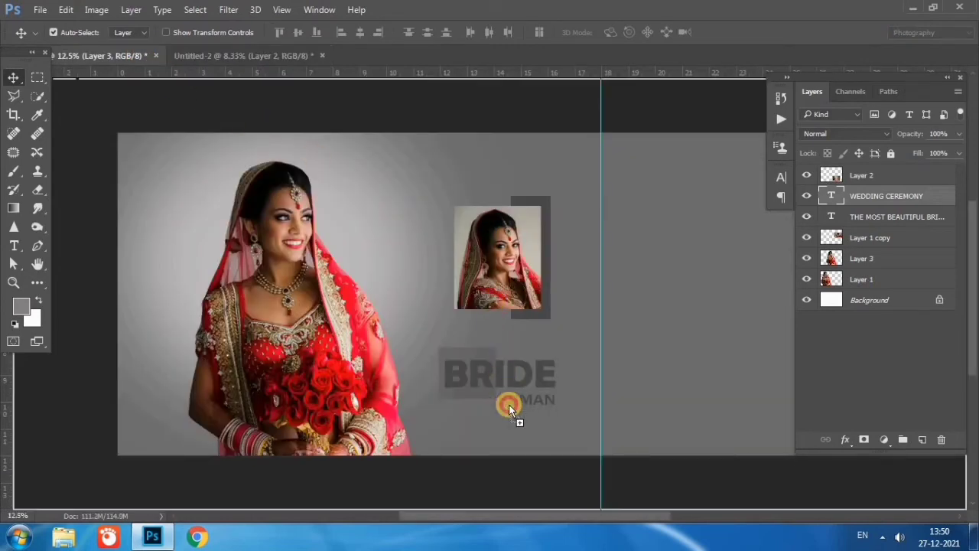
mouse_move(539, 440)
mouse_down()
mouse_move(586, 418)
mouse_move(584, 430)
mouse_up()
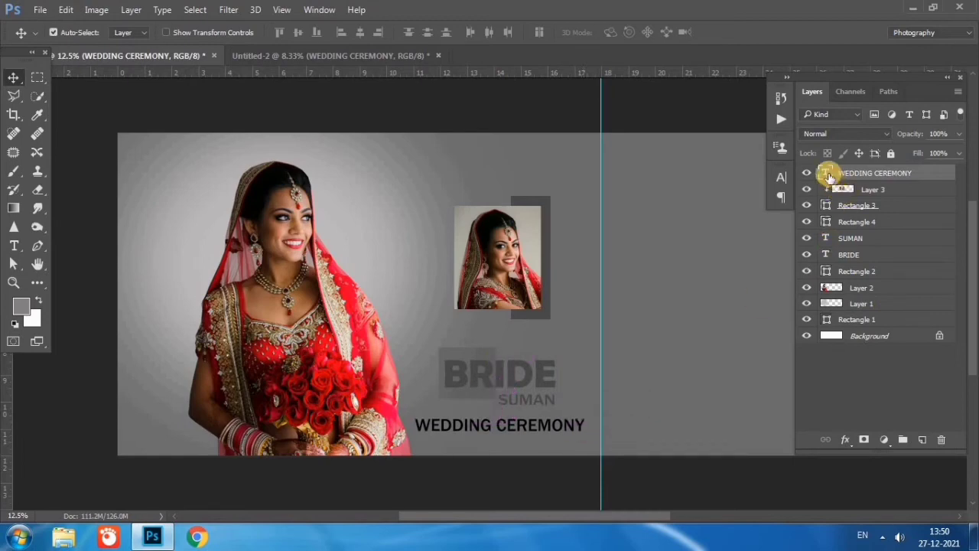
double_click(819, 172)
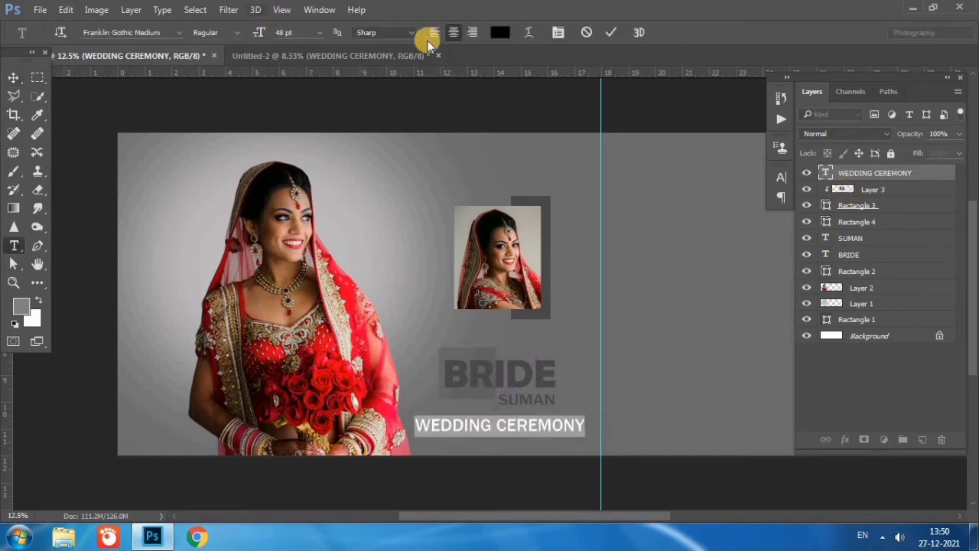
click(316, 35)
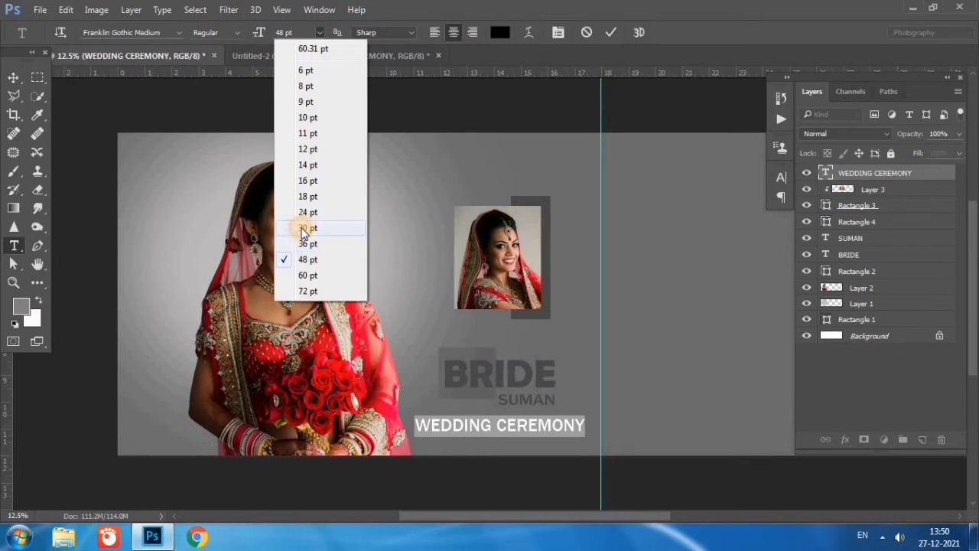
click(306, 228)
Colour the WEDDING CEREMONY text with the BRIDE title's grey, 494848
click(500, 32)
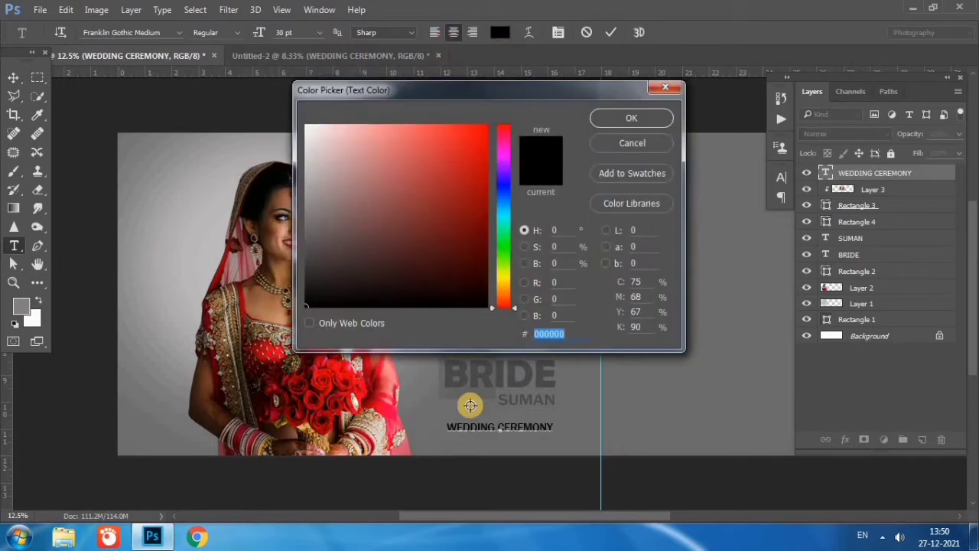
click(487, 382)
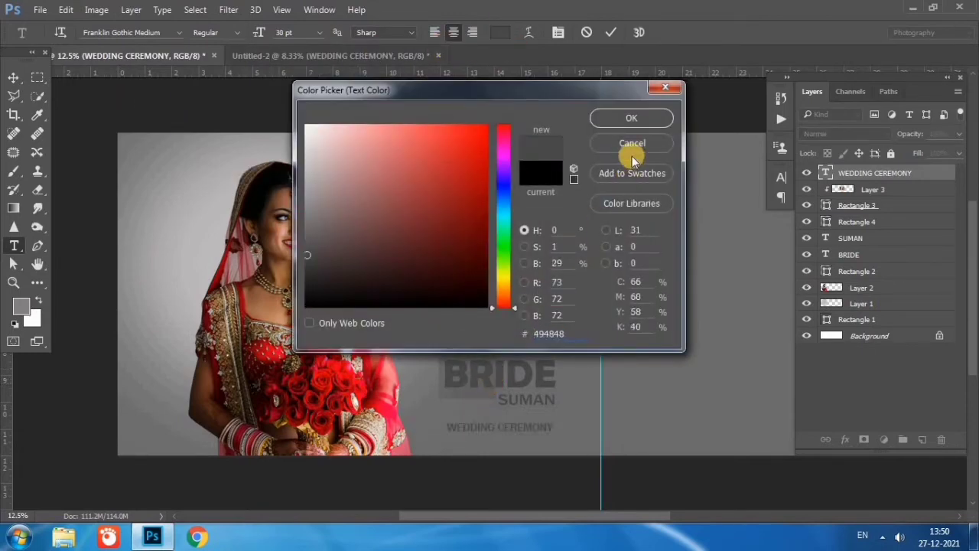
click(306, 268)
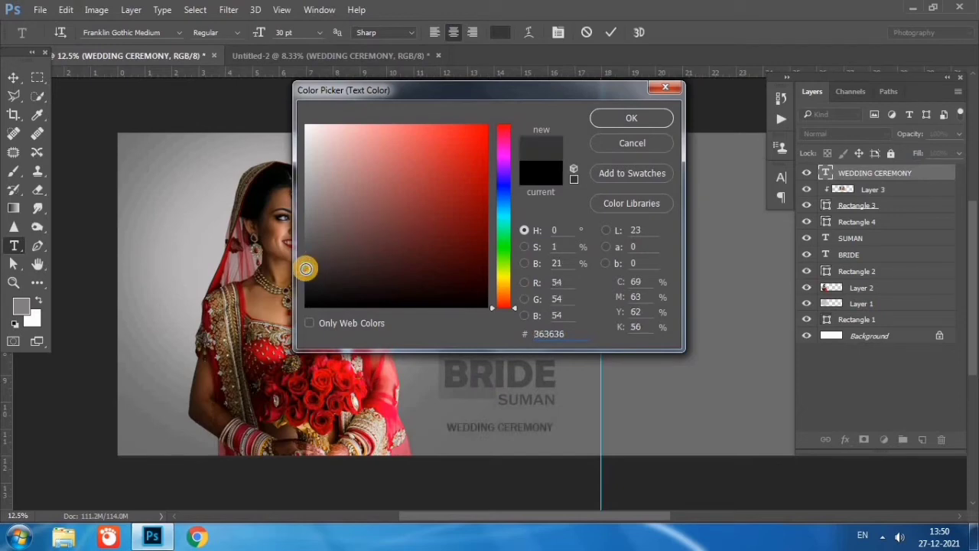
drag(306, 268, 306, 304)
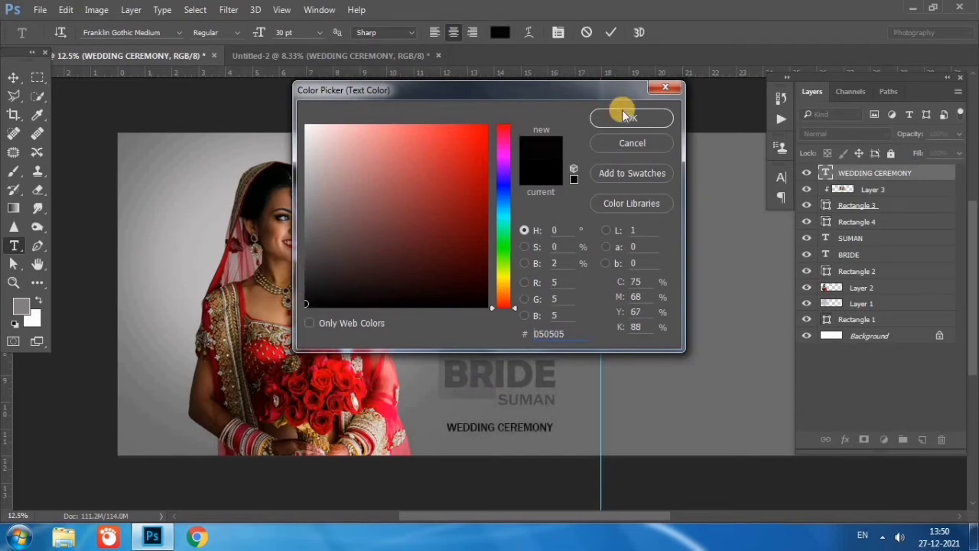
click(472, 376)
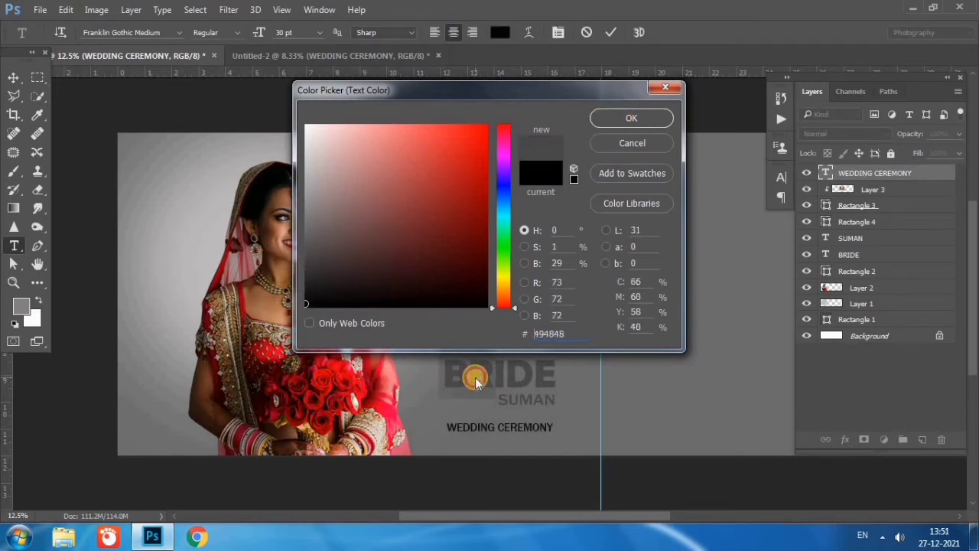
click(637, 117)
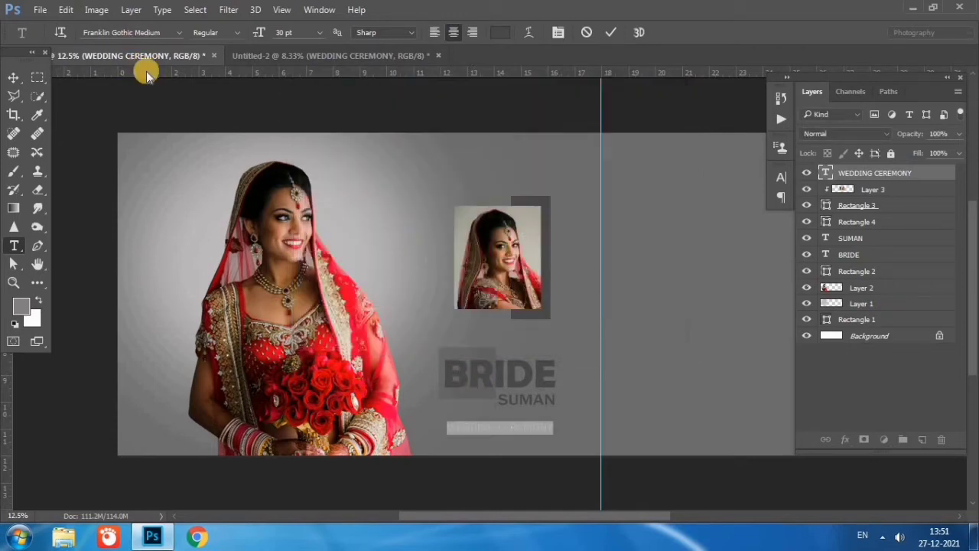
Try the Big John font on WEDDING CEREMONY, then revert to Franklin Gothic Medium
click(181, 35)
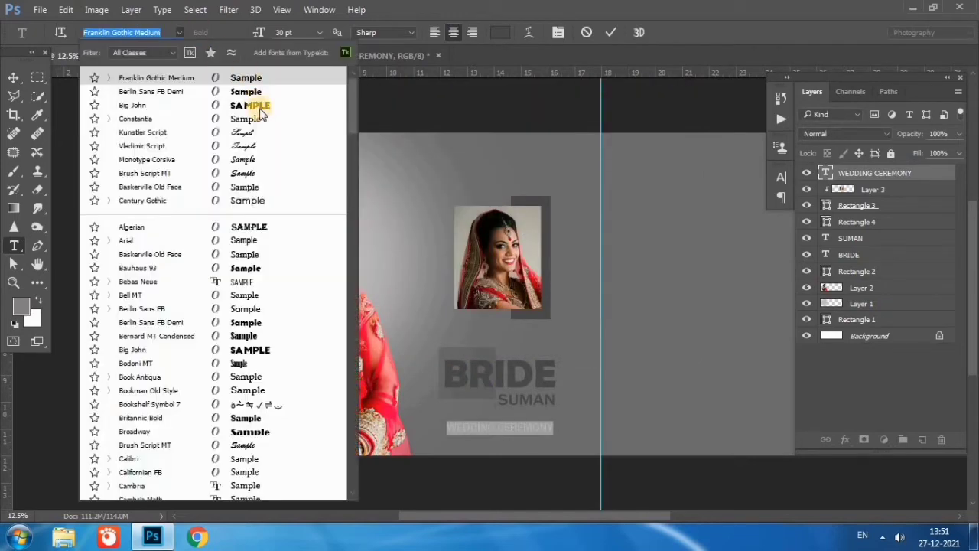
key(Escape)
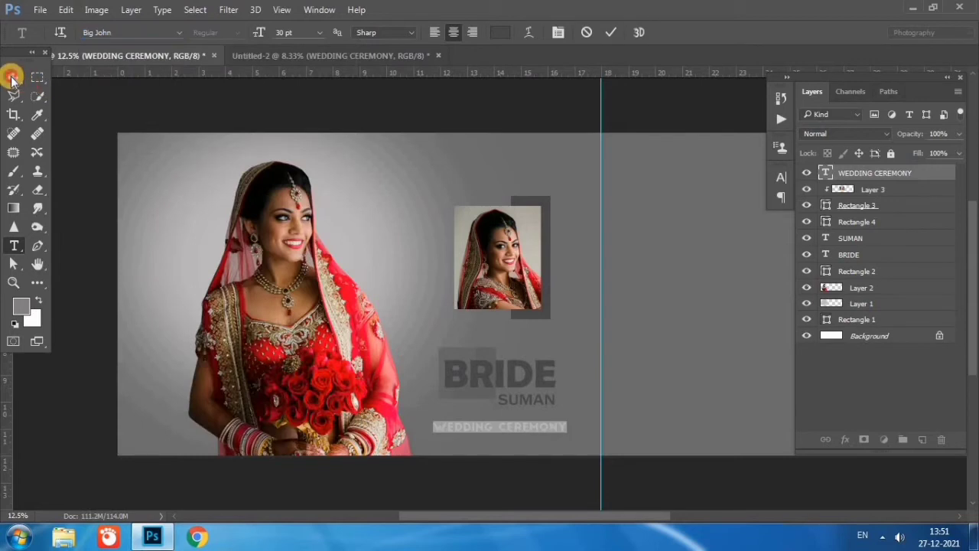
click(11, 79)
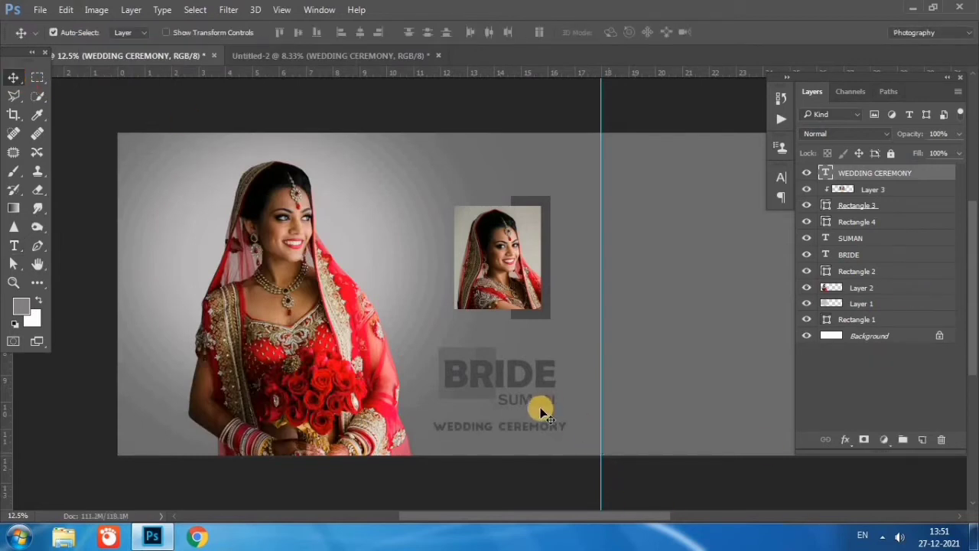
drag(560, 426, 561, 435)
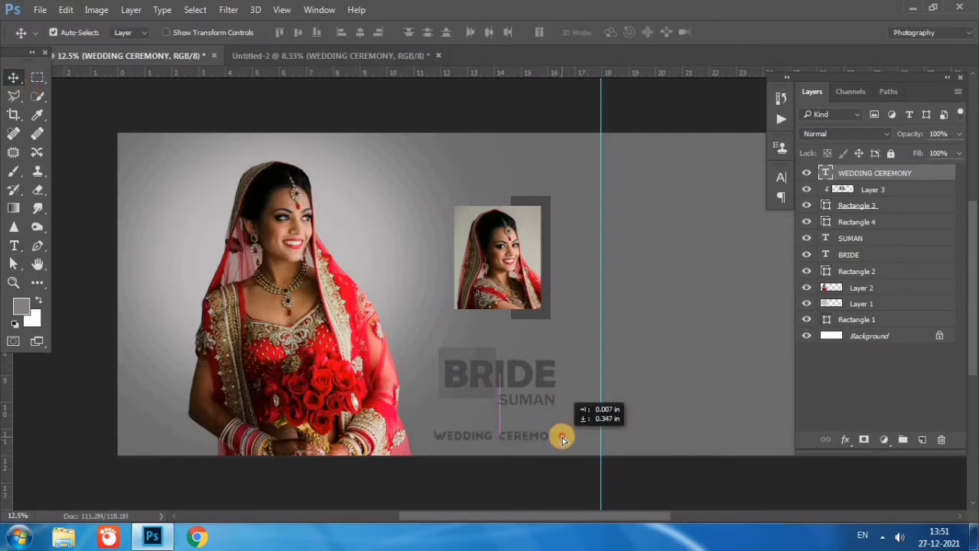
double_click(825, 173)
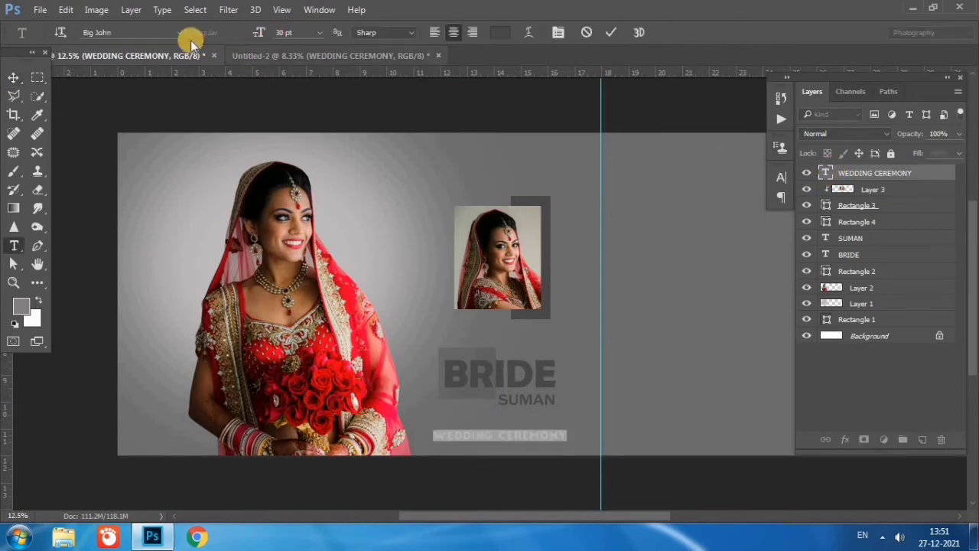
click(177, 33)
click(252, 87)
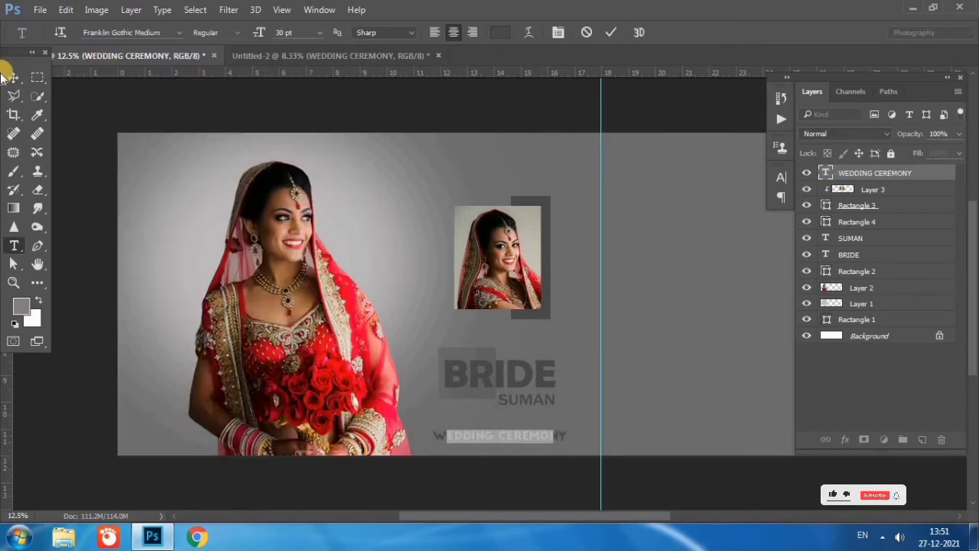
Reposition the WEDDING CEREMONY line, then delete its text layer
click(12, 77)
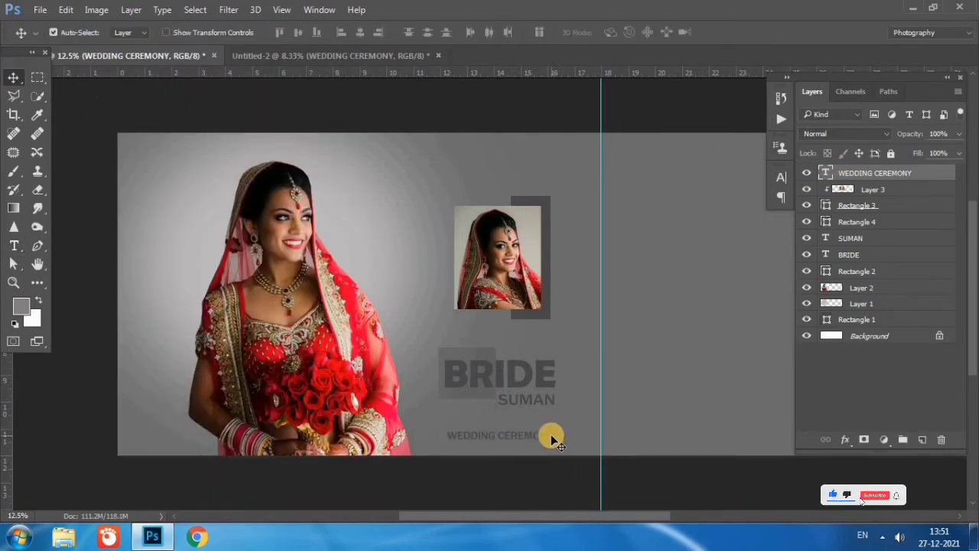
drag(552, 430, 549, 435)
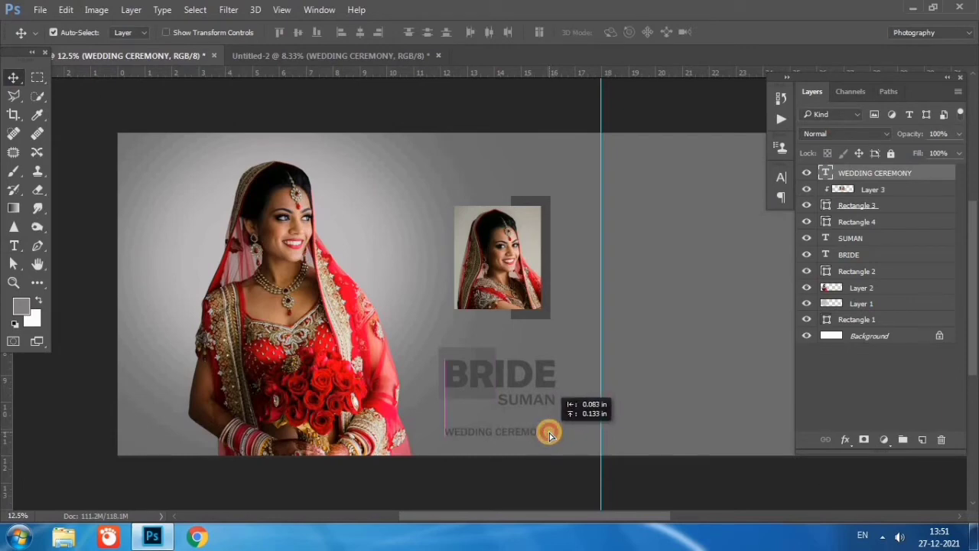
drag(549, 435, 726, 187)
key(Delete)
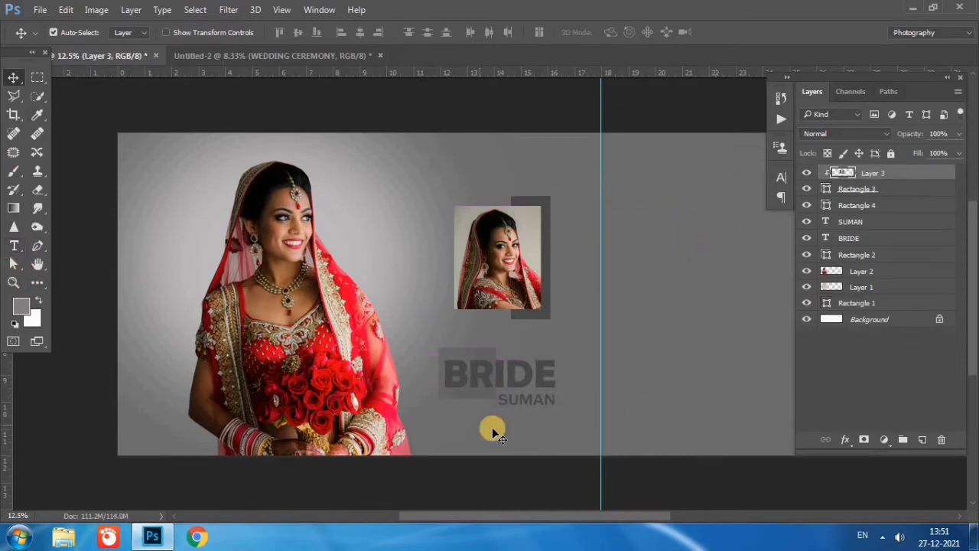
scroll(487, 516, right, 1)
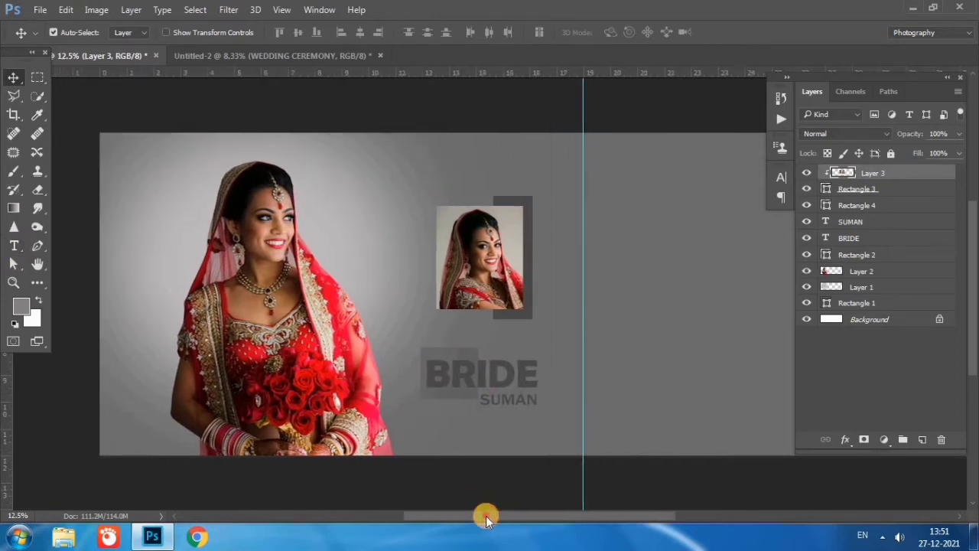
scroll(486, 517, left, 3)
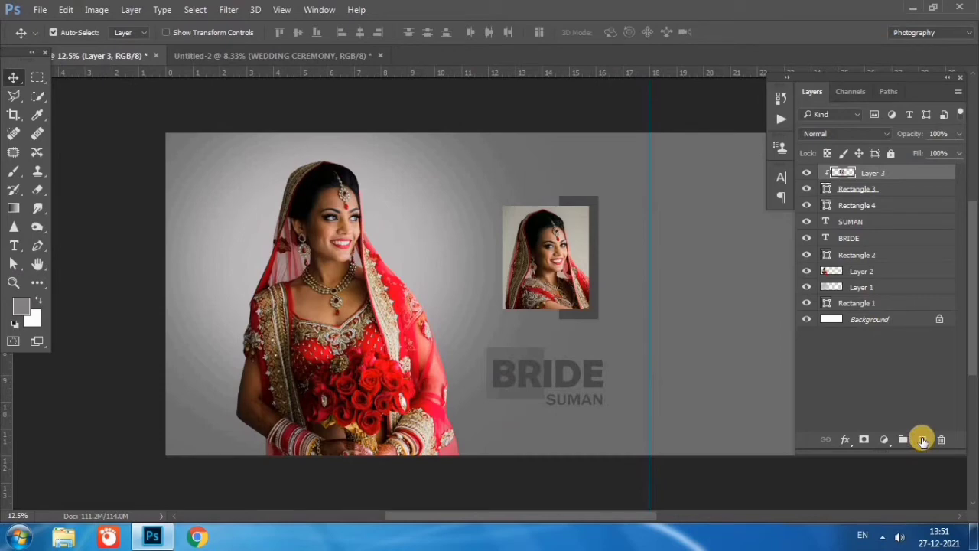
Add an empty Layer 4 directly above Layer 1 and make the background colour #222222
click(892, 288)
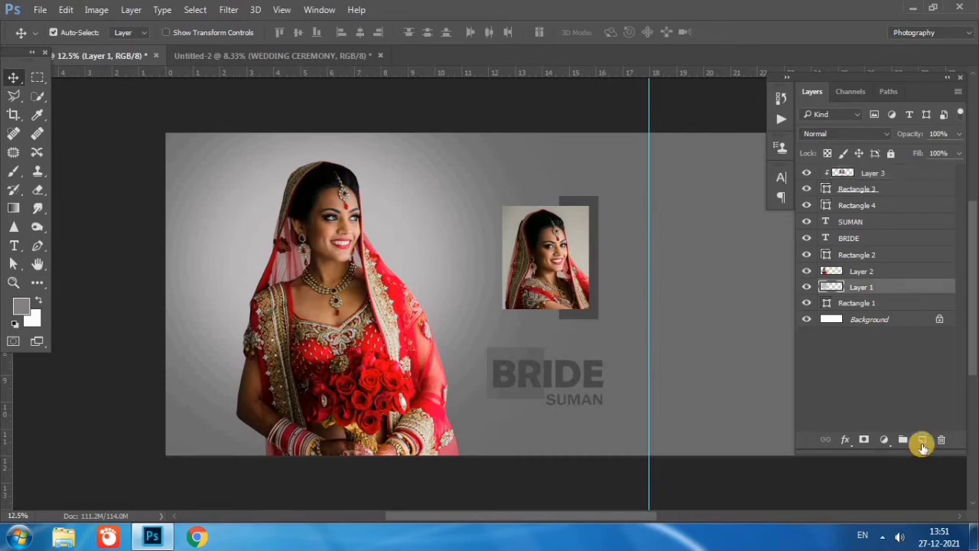
click(924, 440)
click(31, 316)
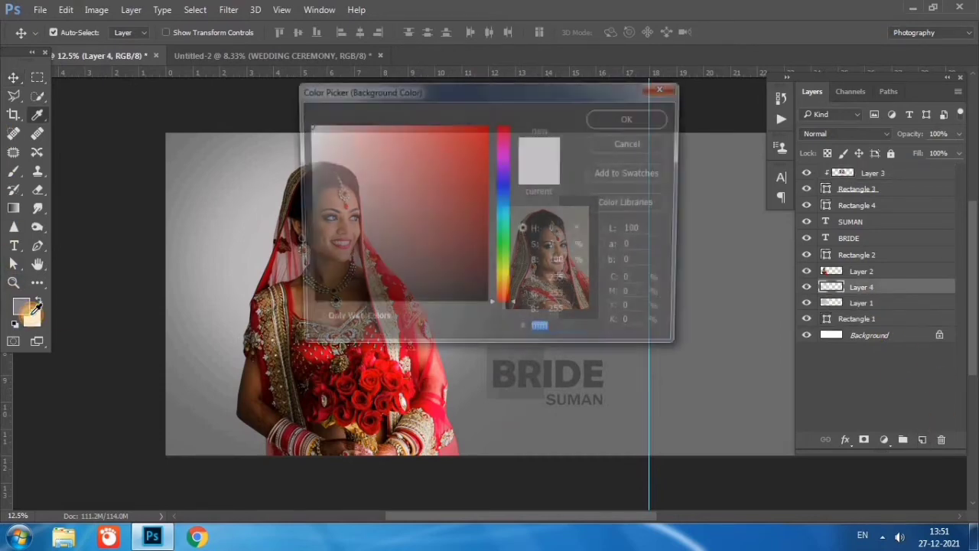
drag(405, 289, 311, 290)
click(311, 274)
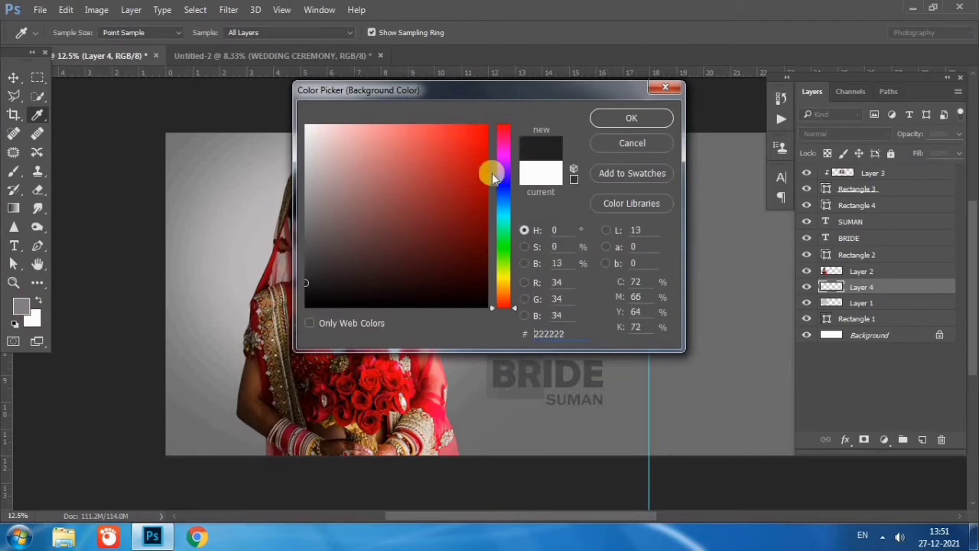
click(599, 117)
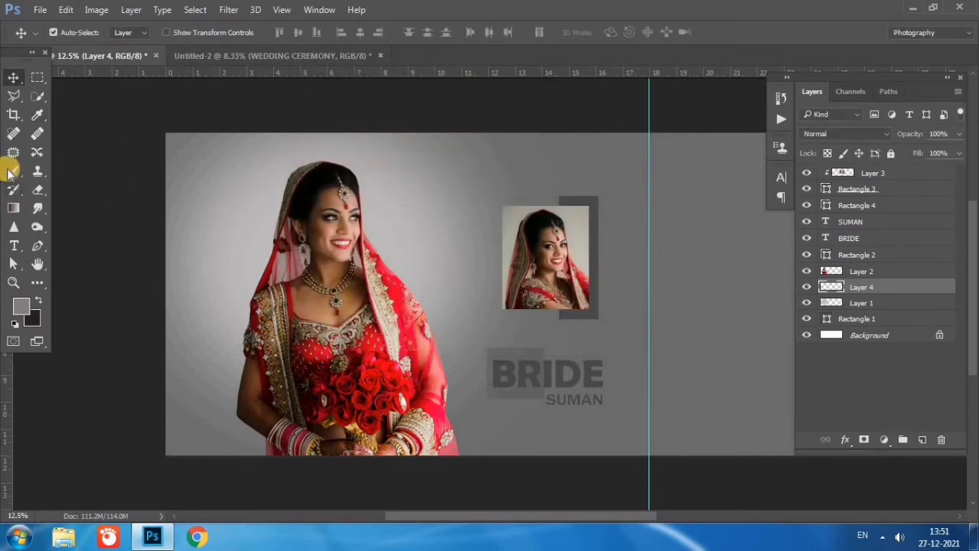
Paint soft black at 39% brush opacity down the left edge on Layer 4
click(12, 172)
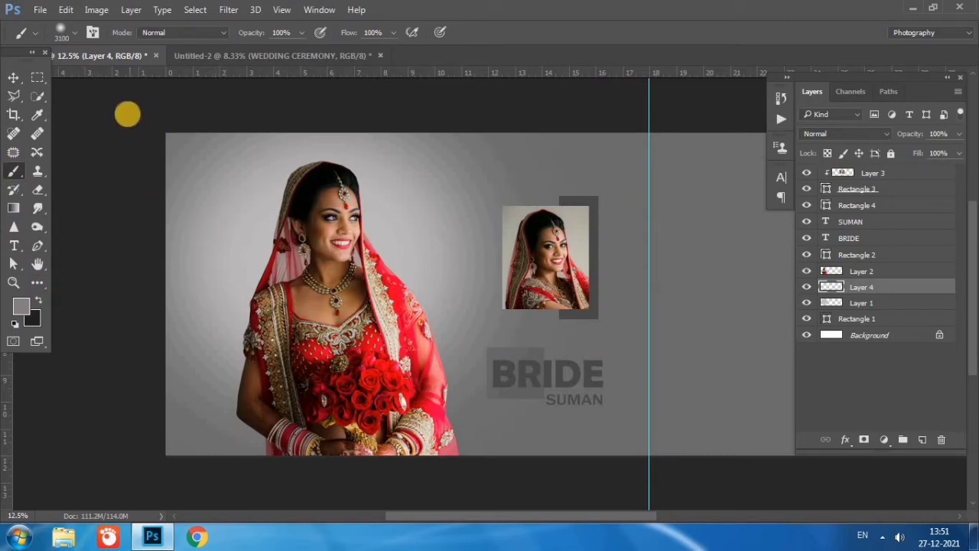
drag(114, 129, 124, 155)
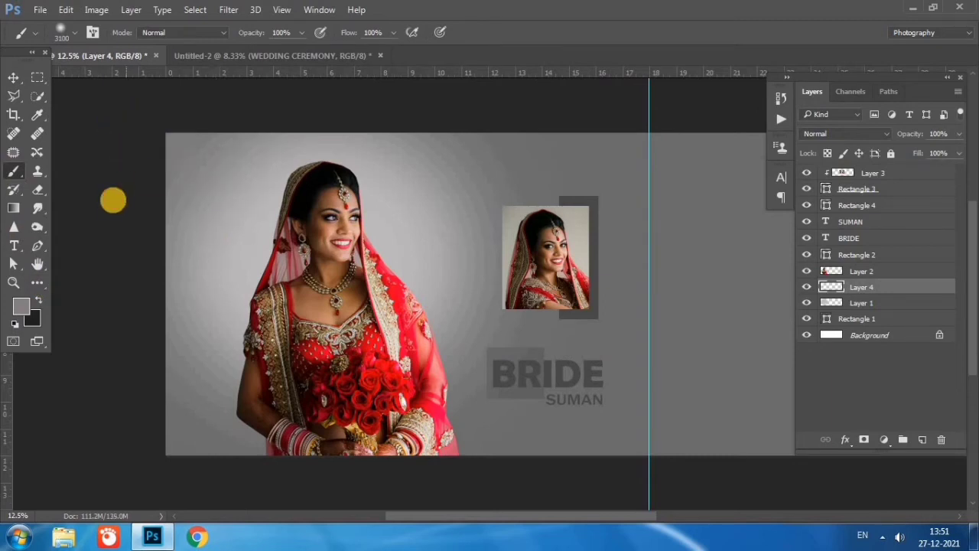
mouse_move(243, 32)
mouse_down()
mouse_move(206, 33)
mouse_move(382, 49)
mouse_up()
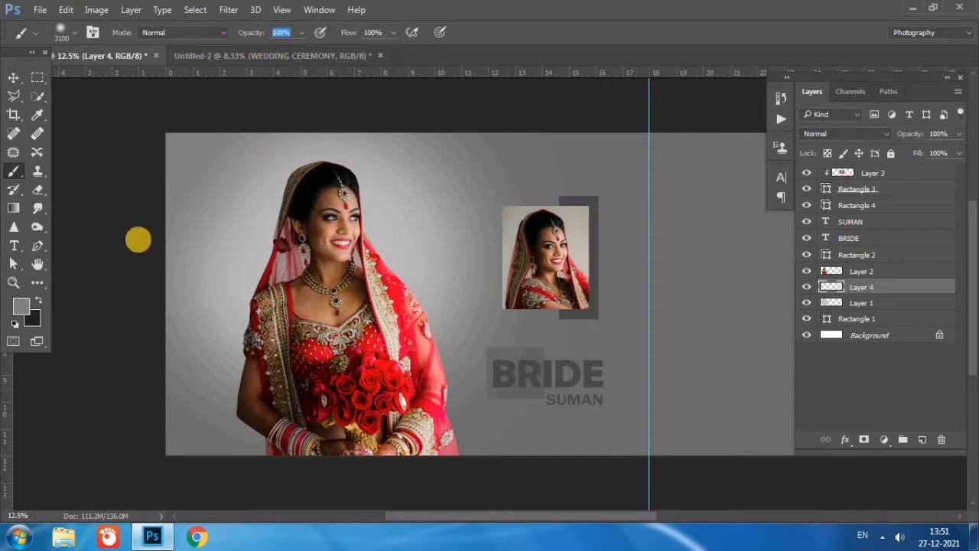
click(37, 301)
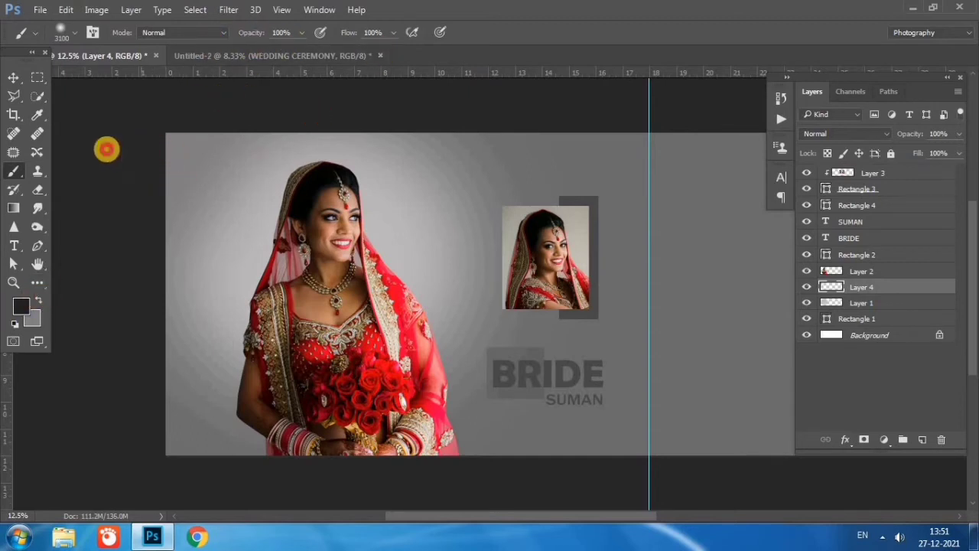
click(106, 150)
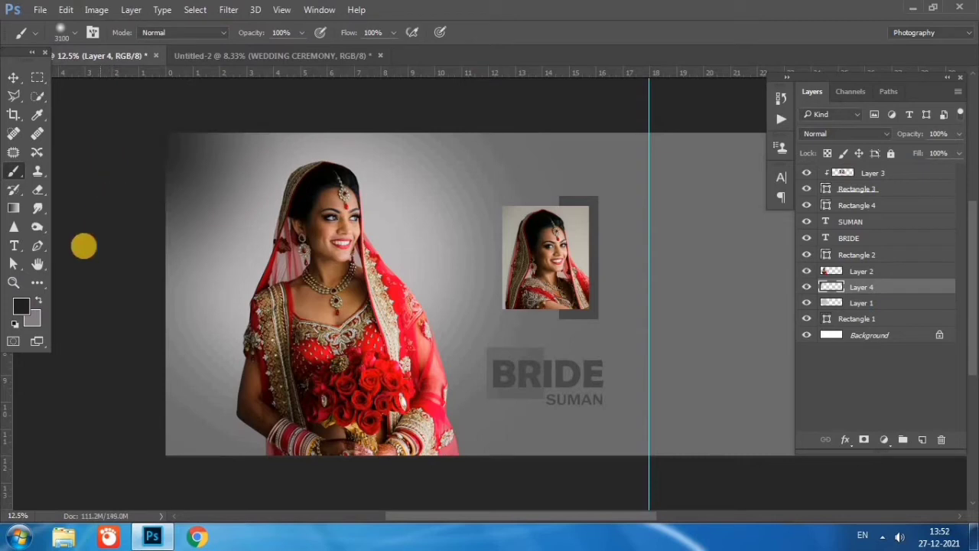
click(84, 249)
click(70, 348)
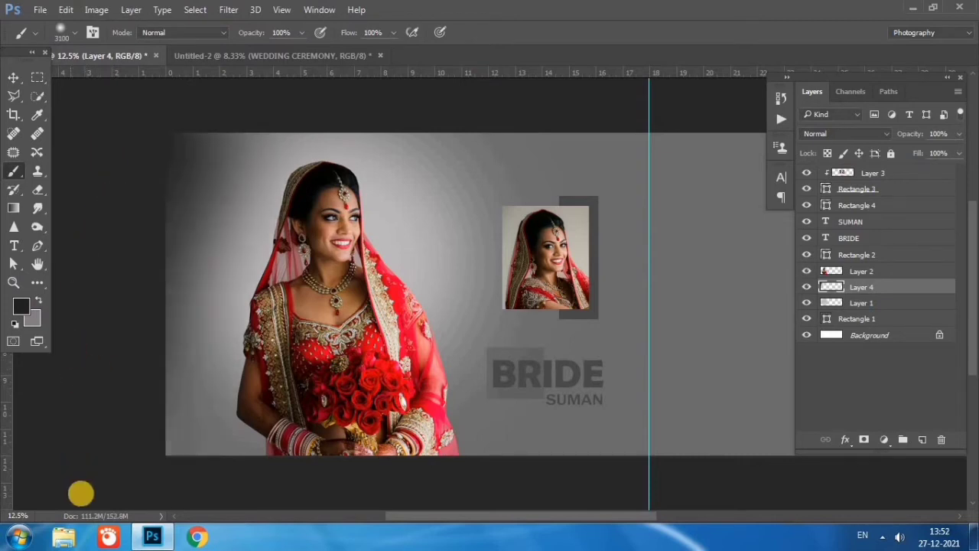
click(78, 479)
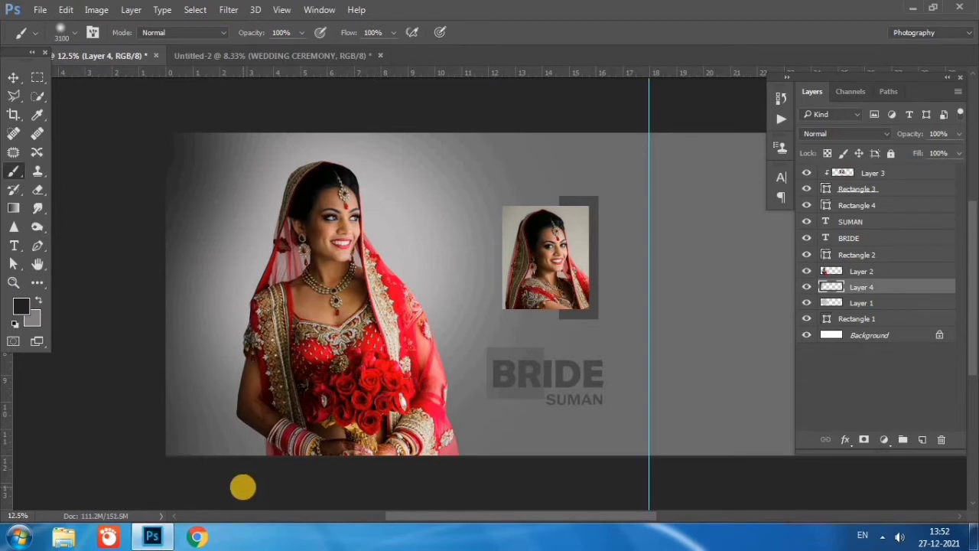
Darken the bottom-left corner, bottom edge, top edge and left side further
drag(352, 373, 339, 287)
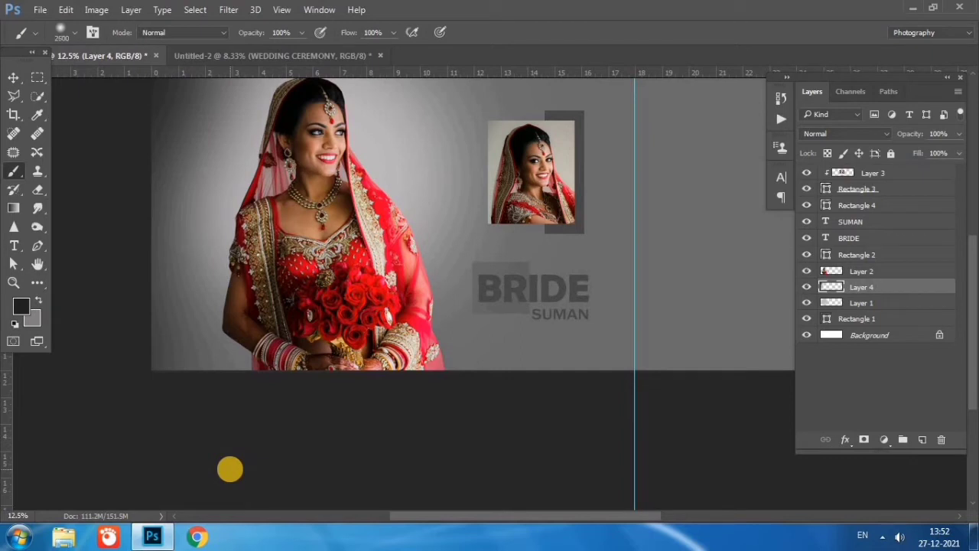
click(271, 439)
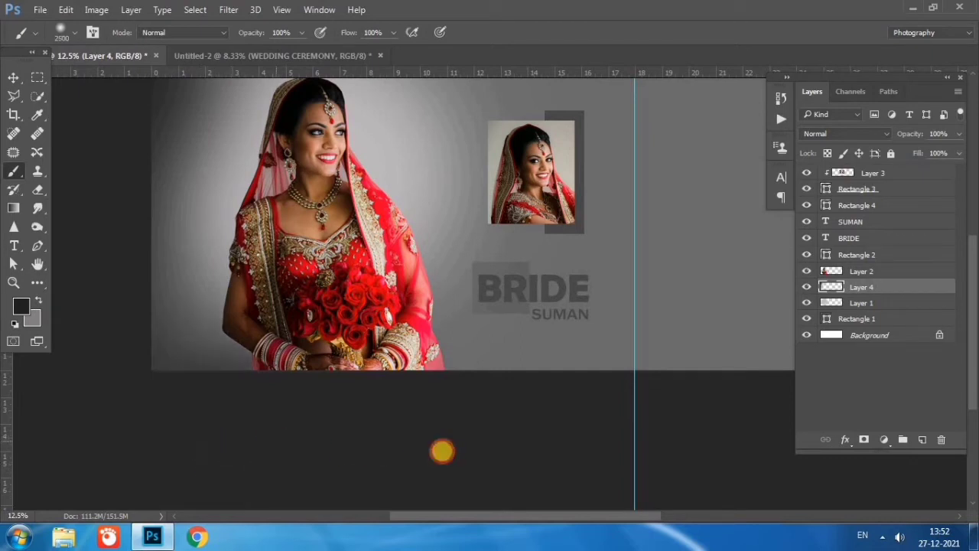
drag(529, 444, 559, 439)
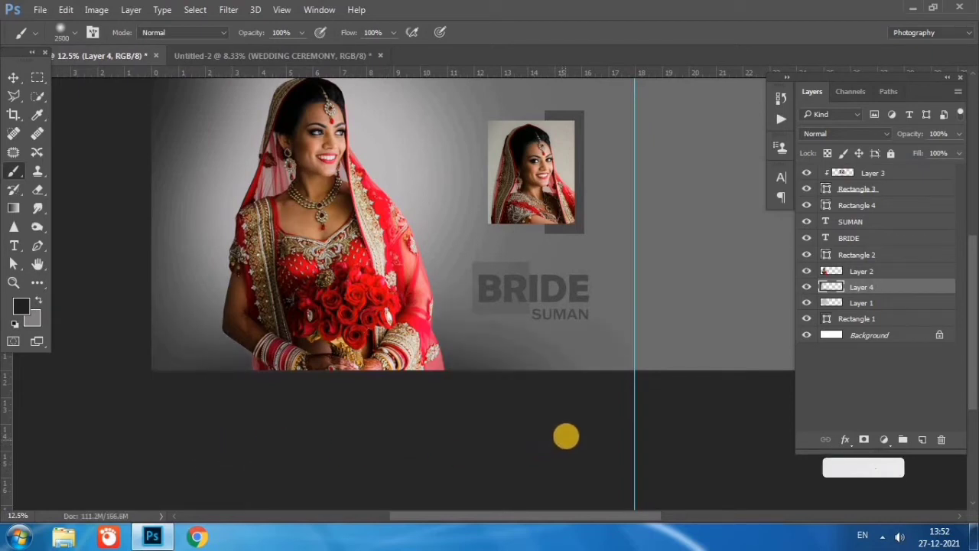
drag(570, 75, 597, 178)
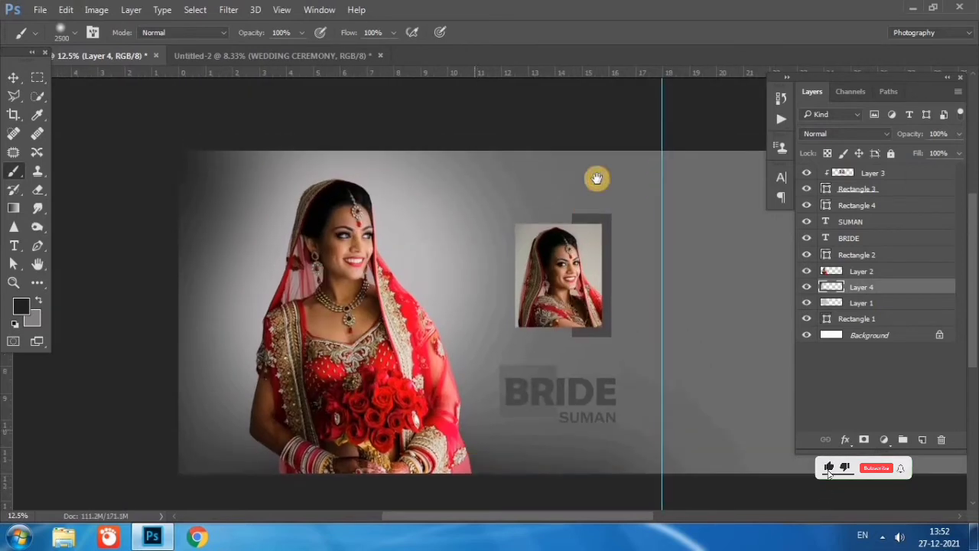
click(575, 89)
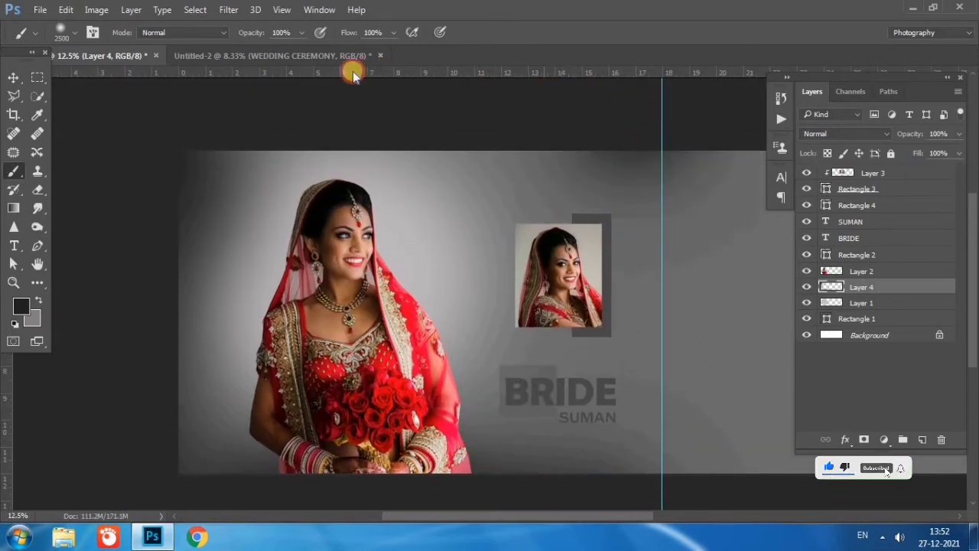
click(291, 68)
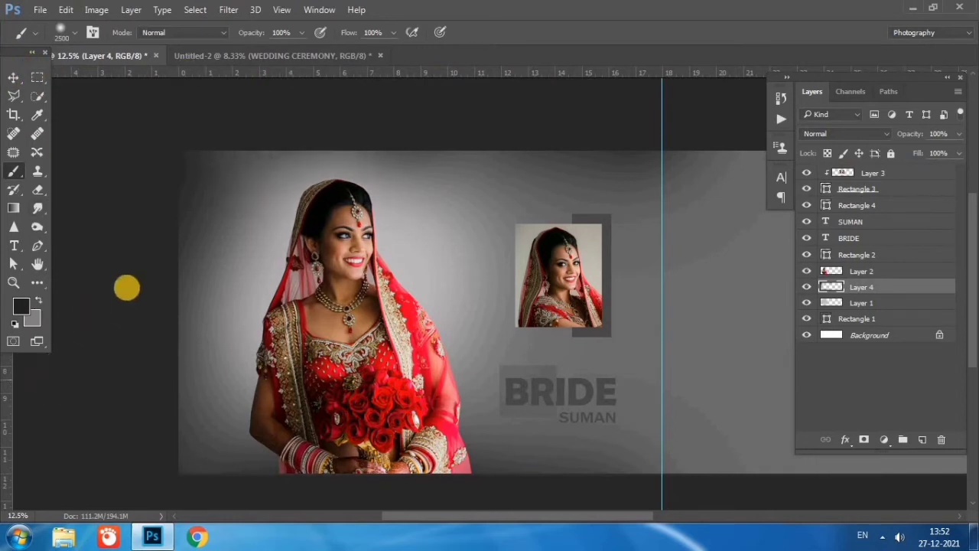
drag(127, 284, 81, 403)
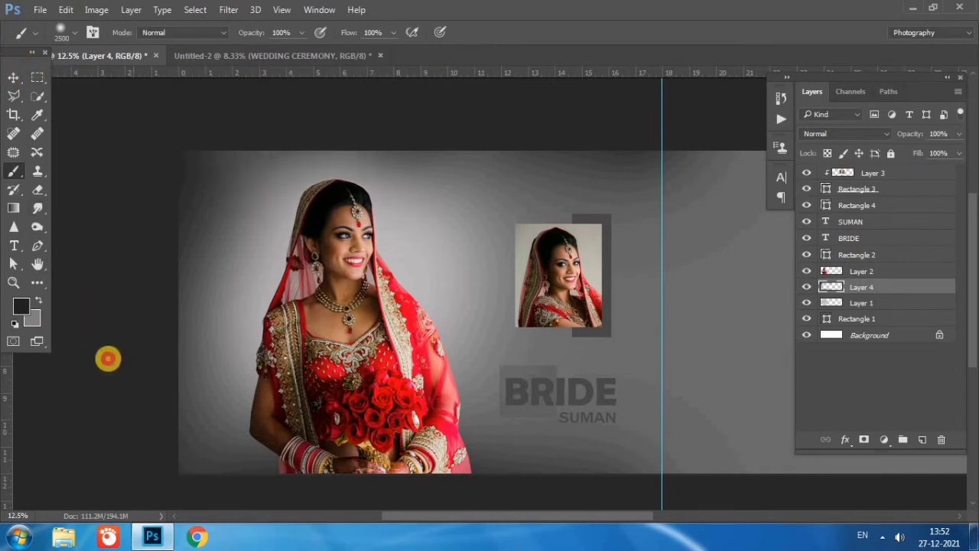
Move the Layer 4 dark shading above the bride photo layer
click(12, 77)
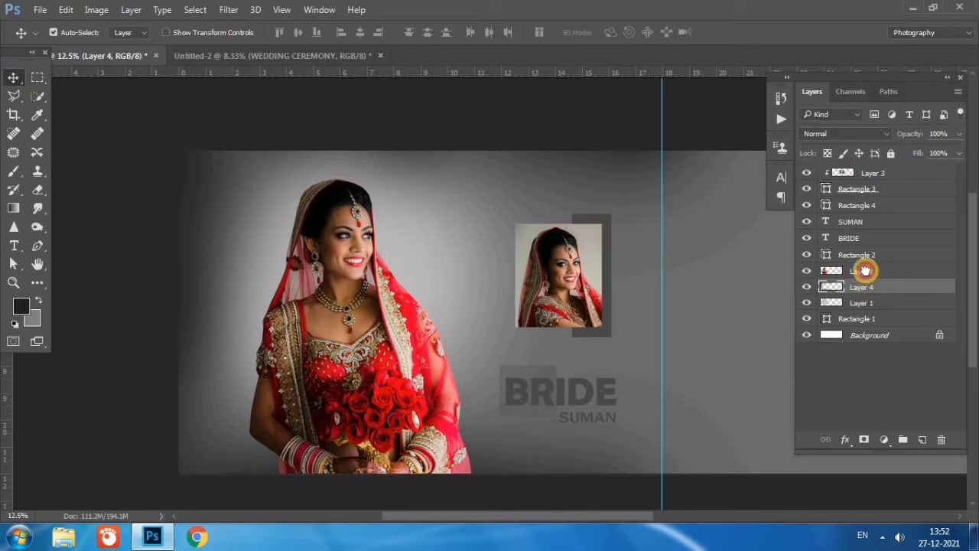
drag(865, 271, 864, 264)
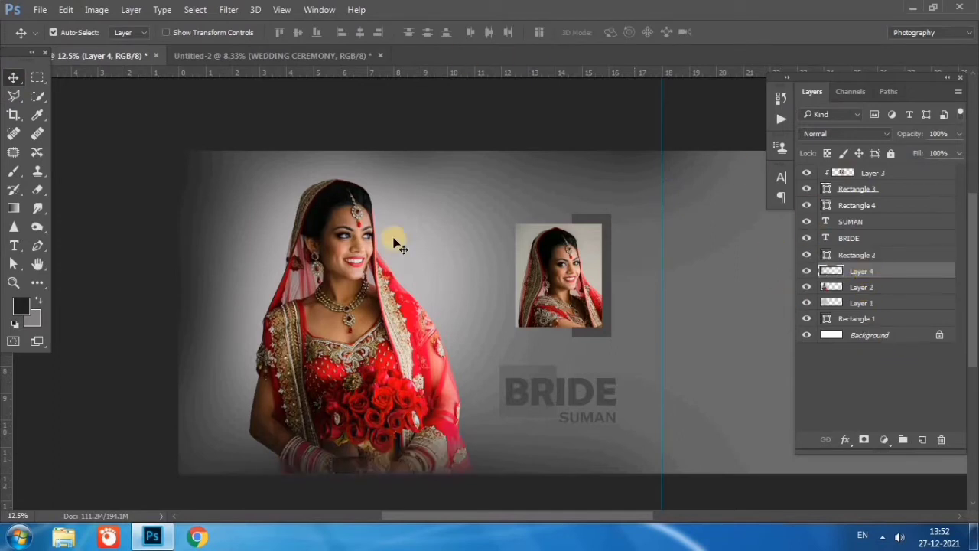
drag(346, 398, 352, 394)
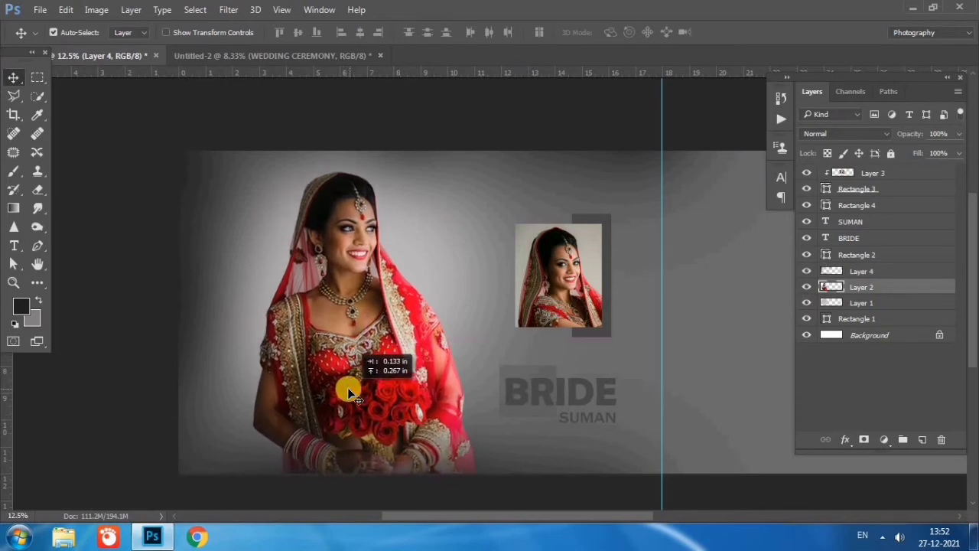
Apply a 447.3 px Gaussian Blur to Layer 4's edge shading
click(188, 197)
click(229, 10)
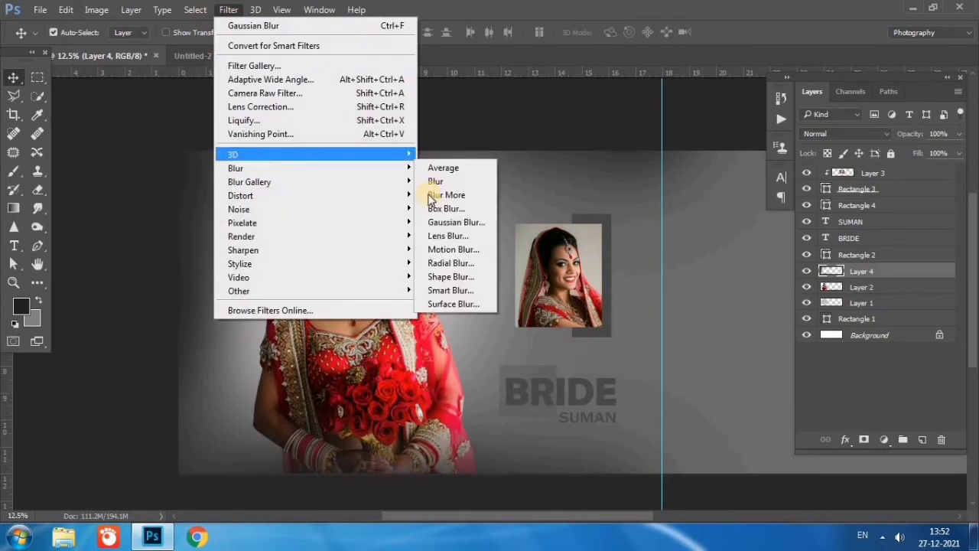
click(452, 222)
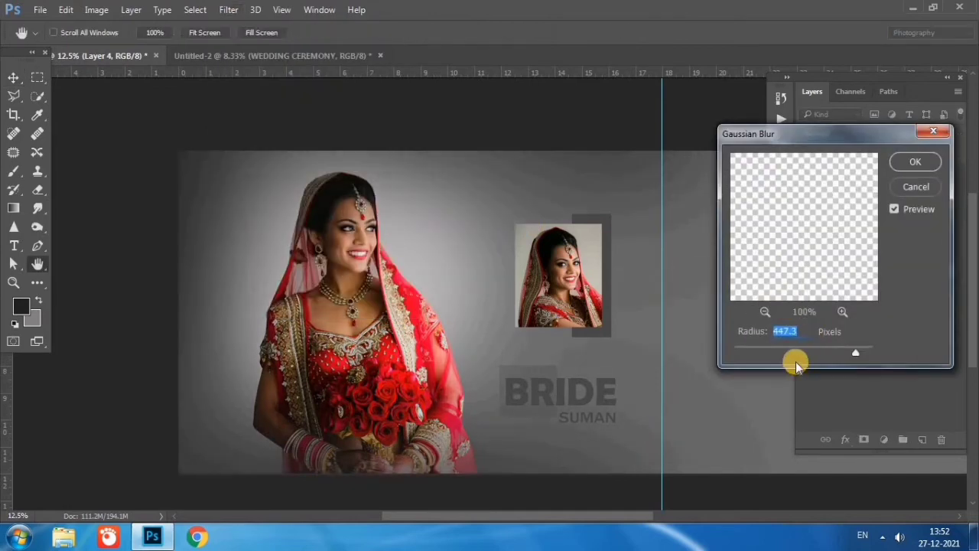
click(916, 162)
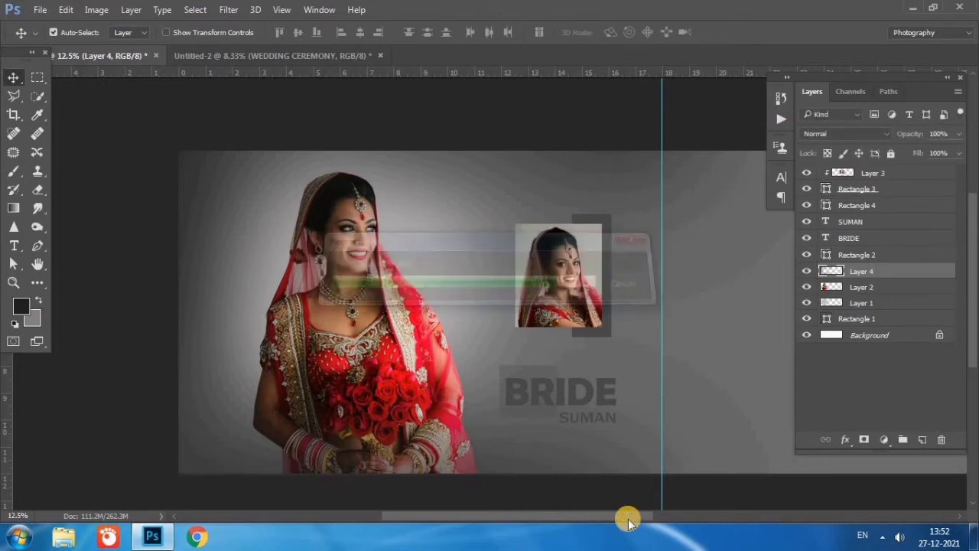
mouse_move(651, 518)
mouse_down()
mouse_move(707, 519)
mouse_move(606, 520)
mouse_move(744, 519)
mouse_up()
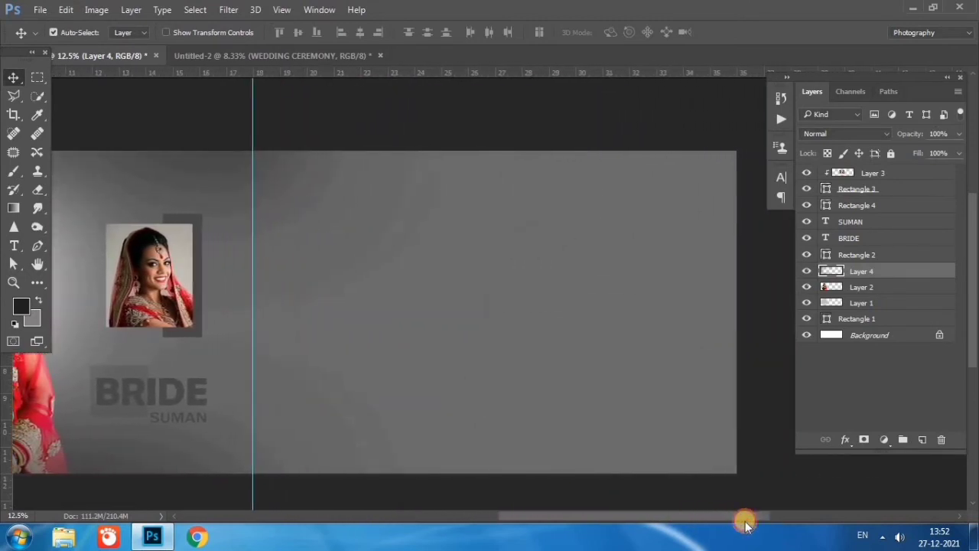
Pick the soft brush, undo a stray dark dab, and add a new Layer 5
click(17, 173)
click(291, 492)
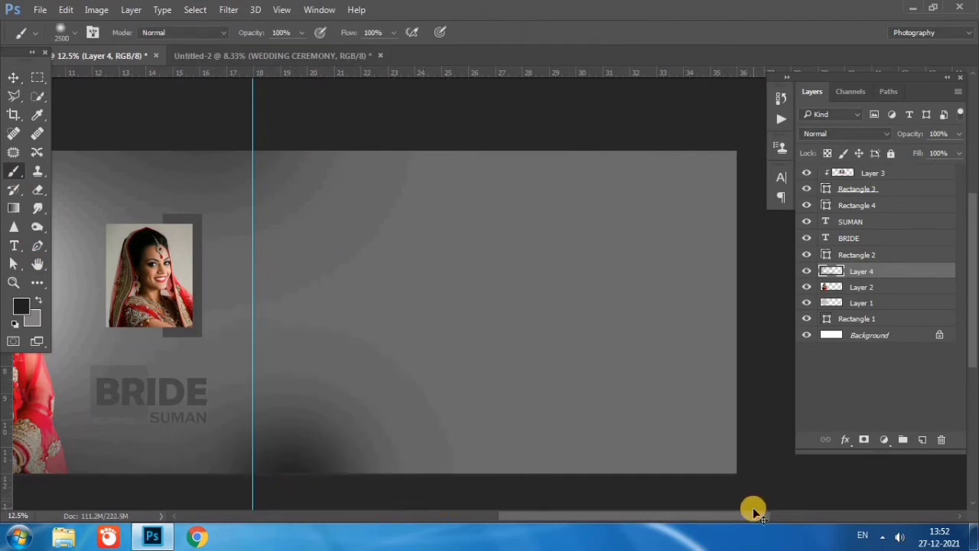
key(ctrl+z)
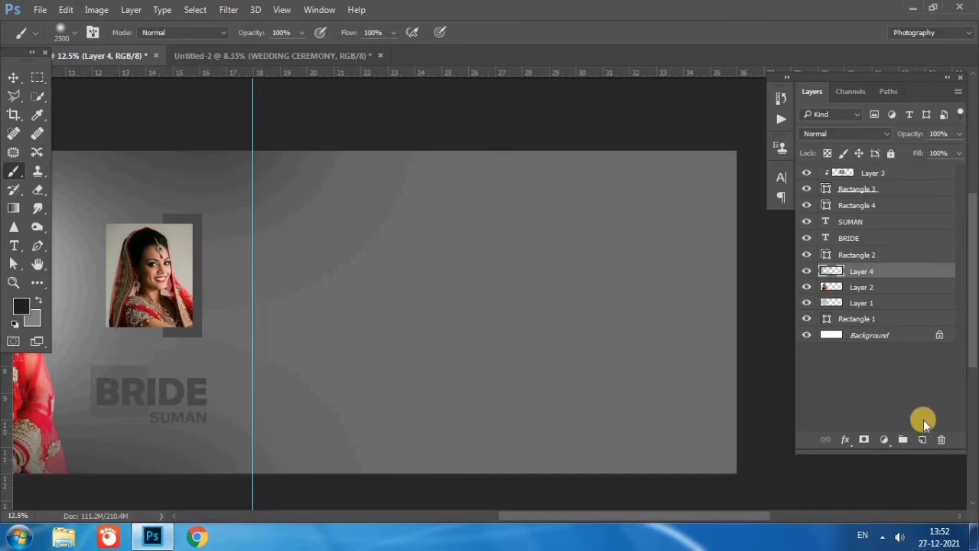
click(923, 439)
Dab soft black along the bottom, top and right edges of the banner's right side
click(704, 478)
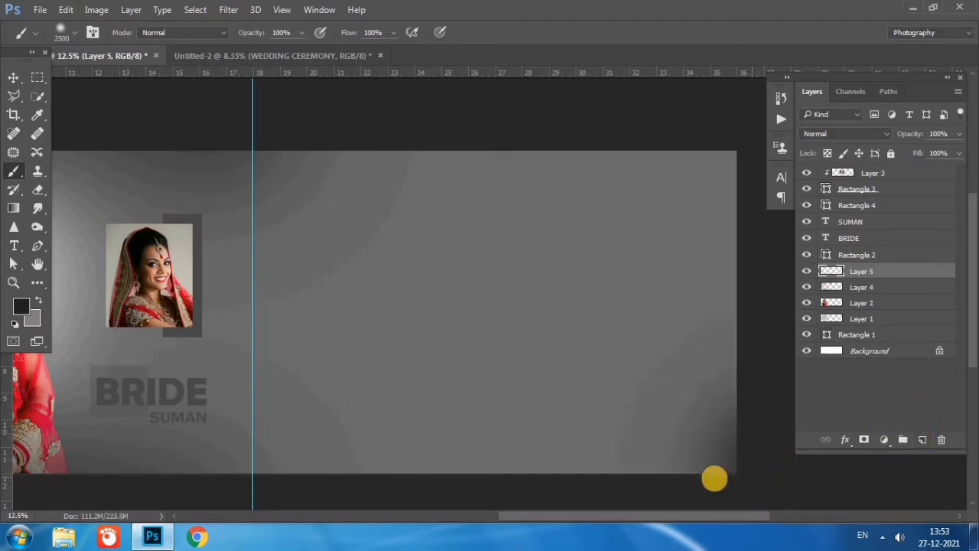
click(386, 506)
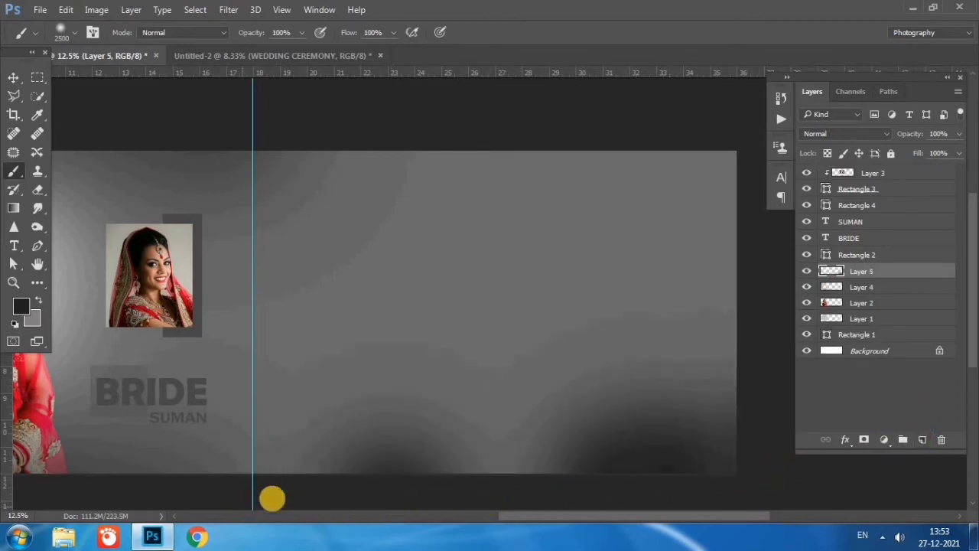
click(499, 498)
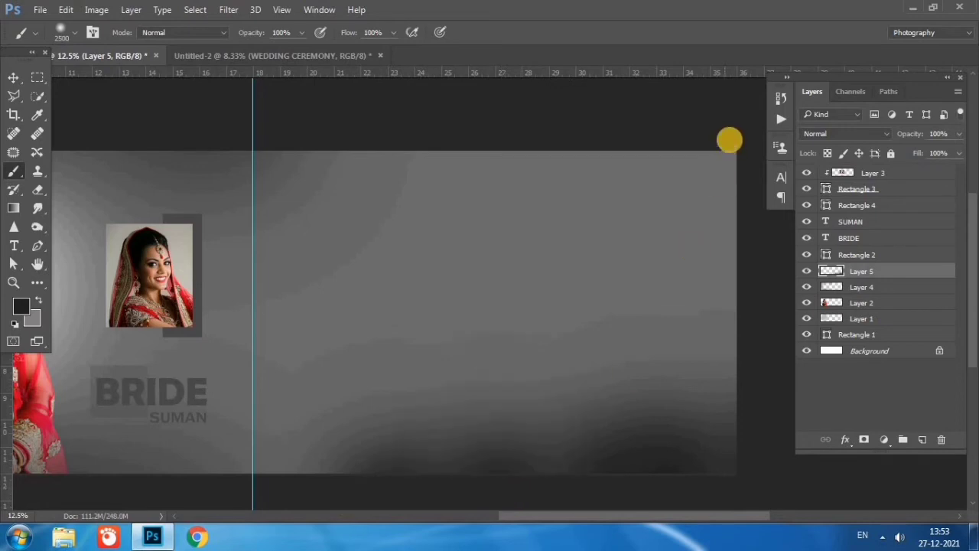
click(739, 171)
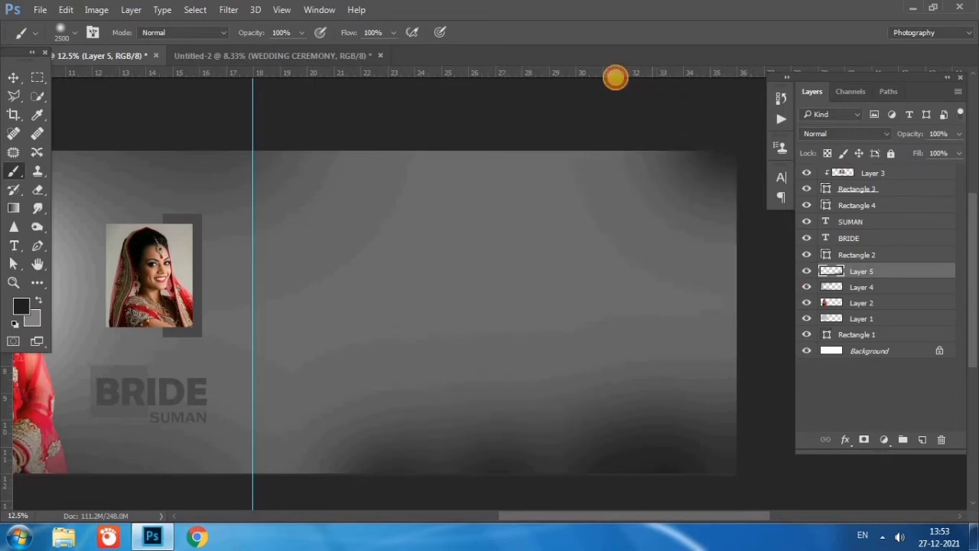
click(556, 102)
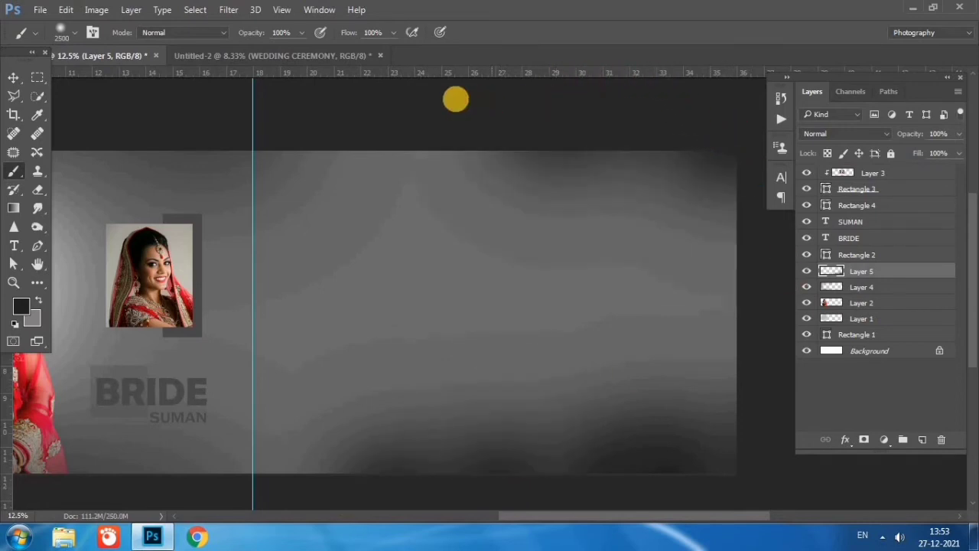
click(396, 97)
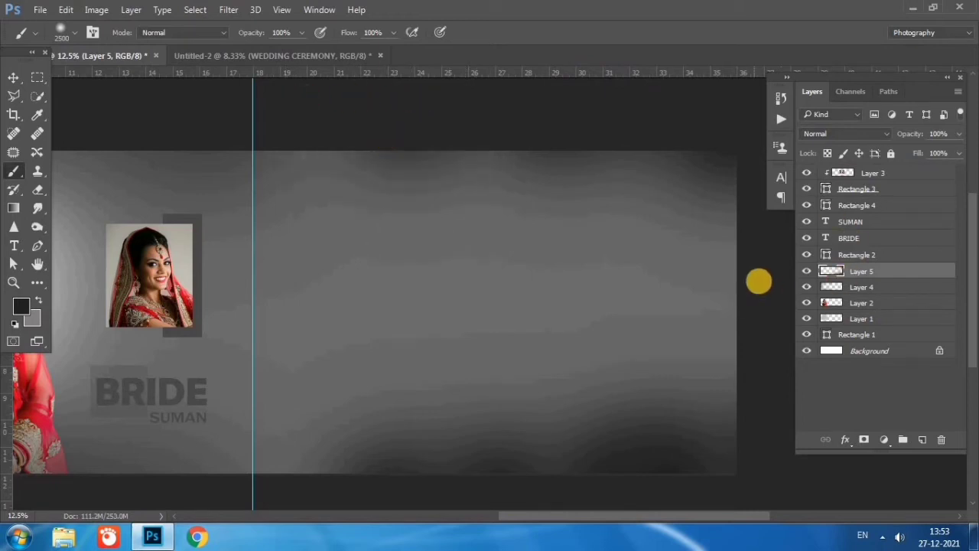
click(759, 281)
Apply Gaussian Blur to Layer 5's edge shading and set its opacity to 82%
click(16, 78)
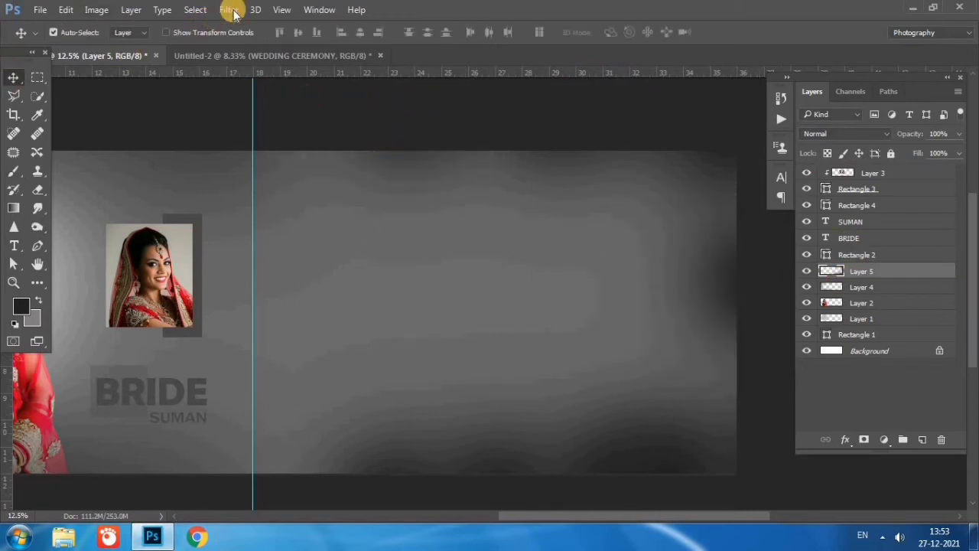
click(228, 9)
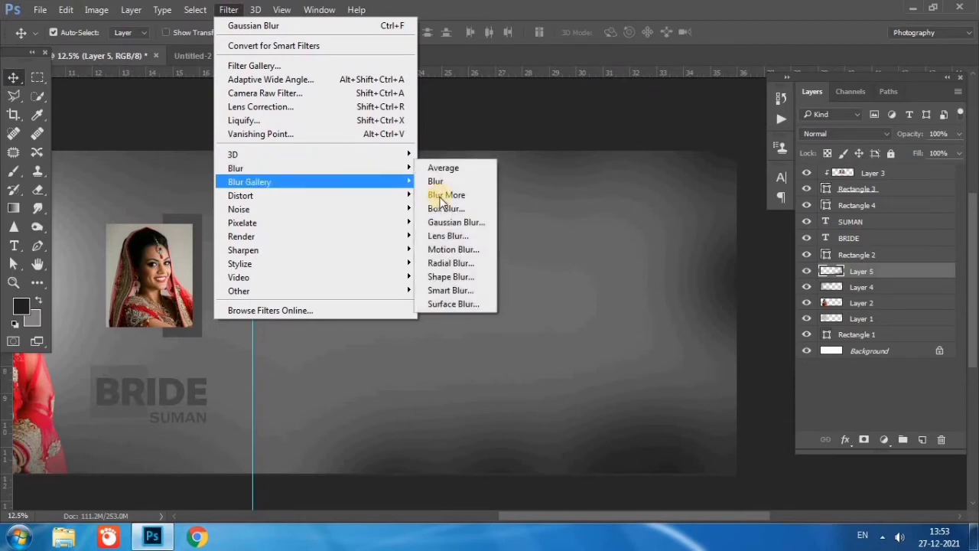
click(452, 218)
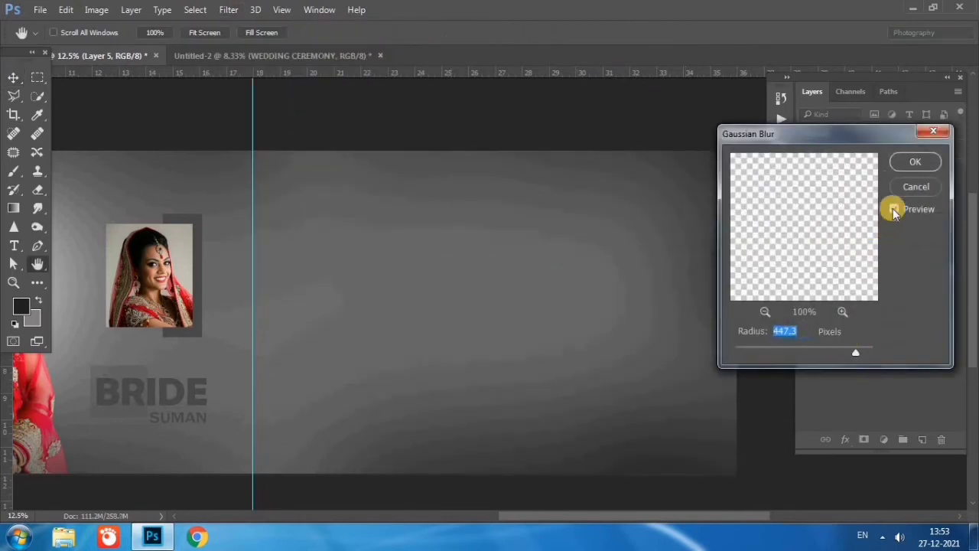
click(915, 161)
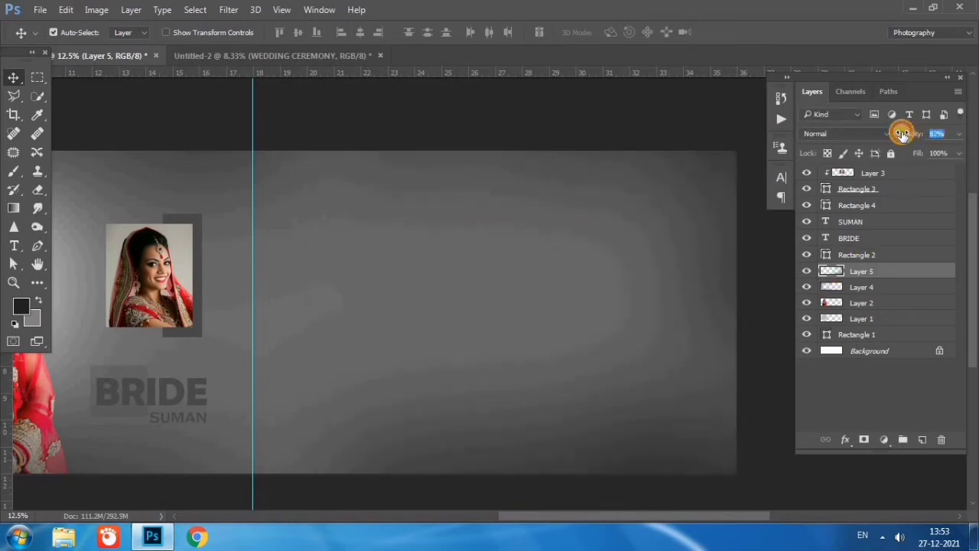
mouse_move(668, 516)
mouse_down()
mouse_move(524, 527)
mouse_move(653, 534)
mouse_up()
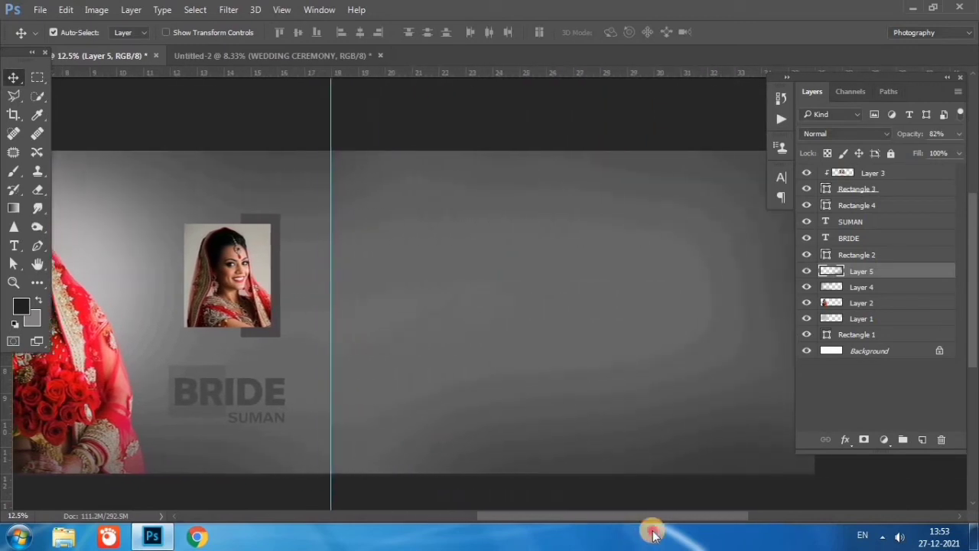
Drag the mehndi-hands photo from Untitled-2 into the banner as Layer 1 copy
click(246, 50)
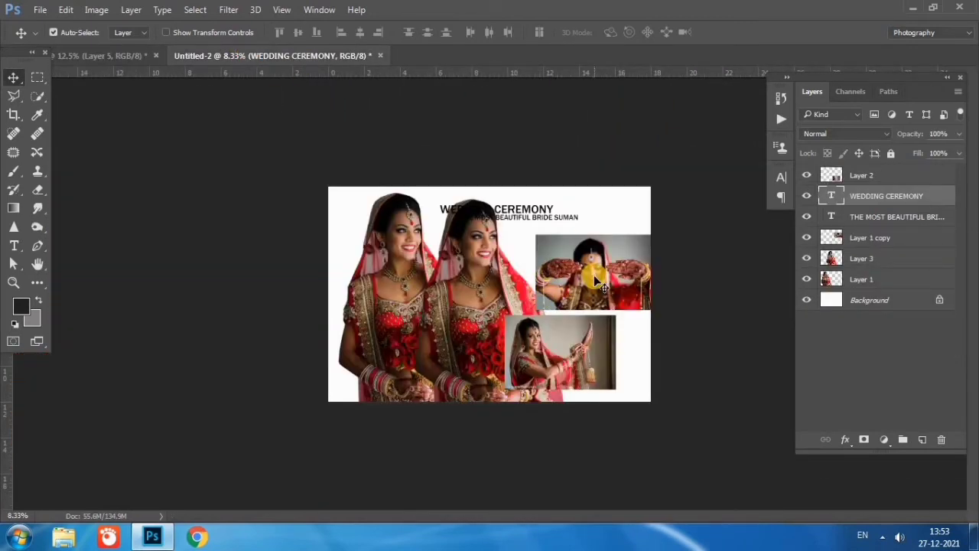
drag(580, 339, 458, 325)
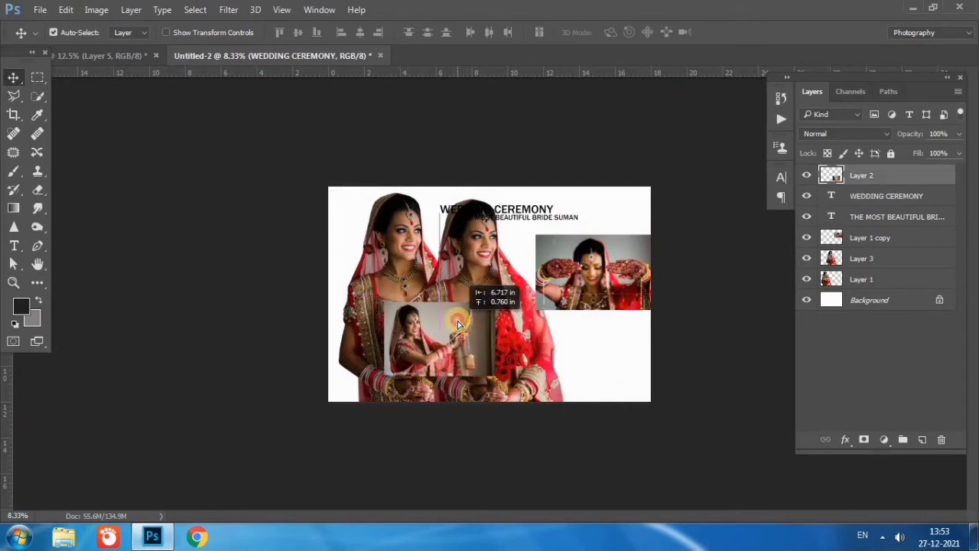
mouse_move(601, 273)
mouse_down()
mouse_move(184, 118)
mouse_move(134, 60)
mouse_move(474, 327)
mouse_up()
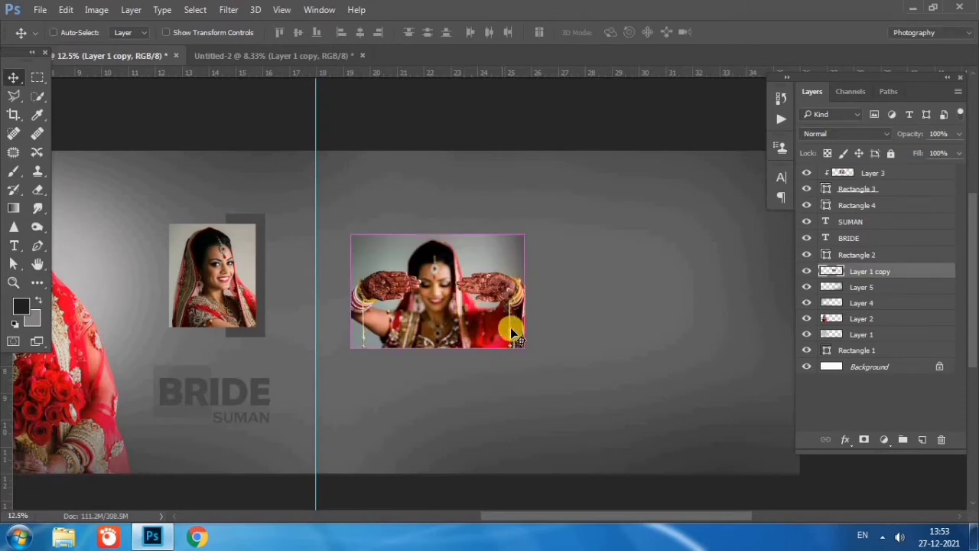
Scale the mehndi-hands photo to about 144% and align it to the guide, filling the right side
key(ctrl+t)
drag(523, 349, 697, 454)
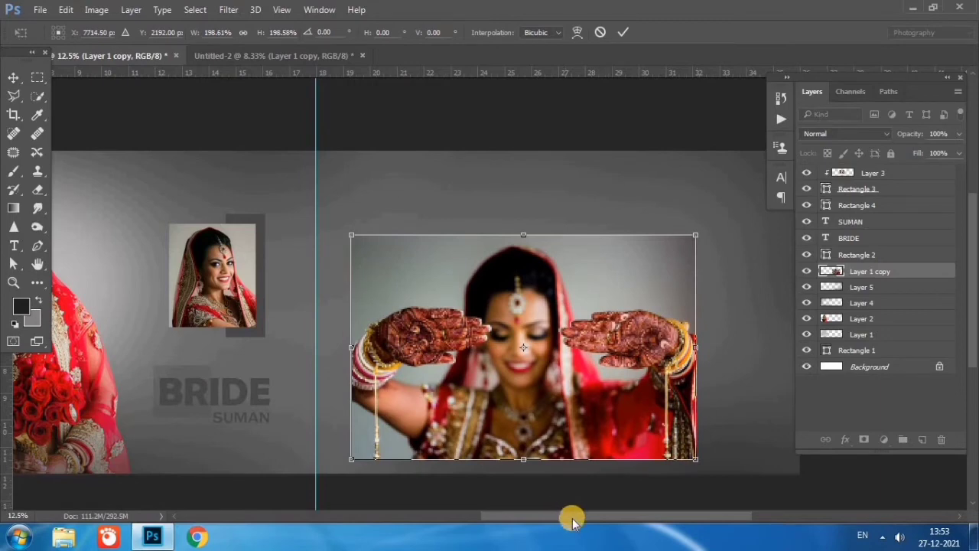
drag(573, 520, 594, 518)
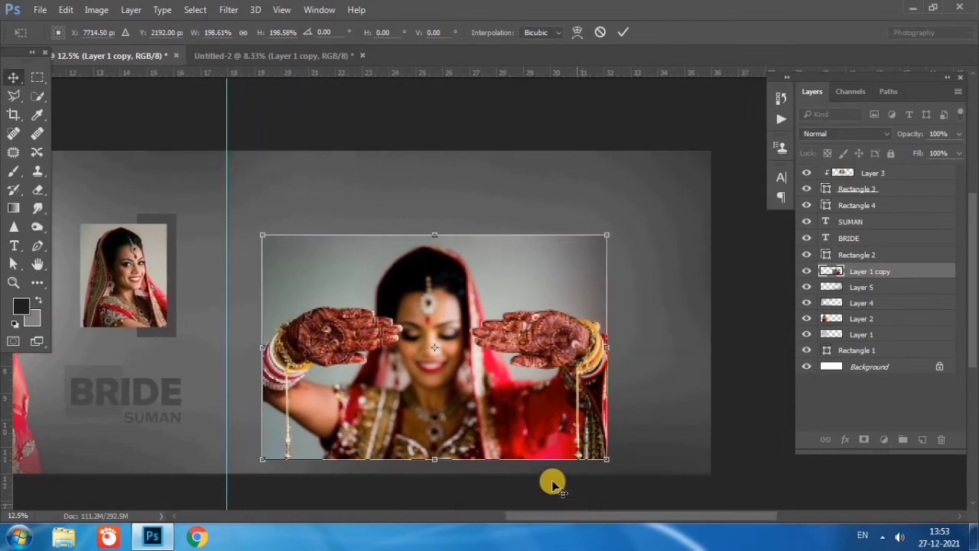
key(Return)
drag(514, 315, 458, 310)
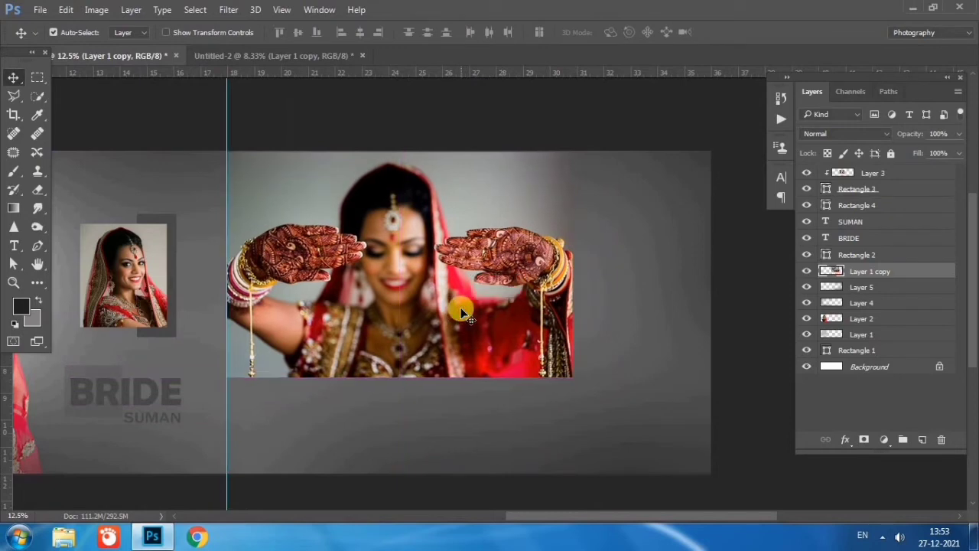
key(ctrl+t)
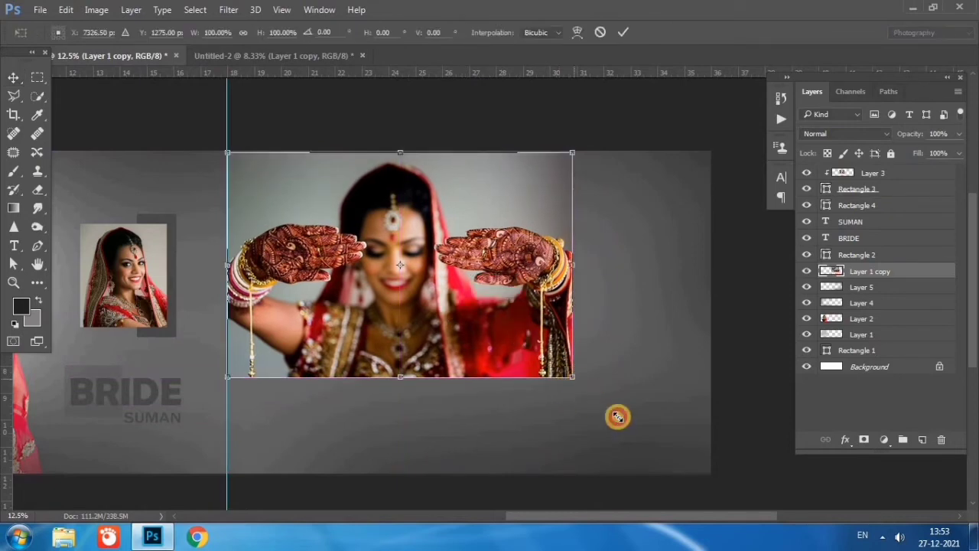
drag(573, 378, 720, 485)
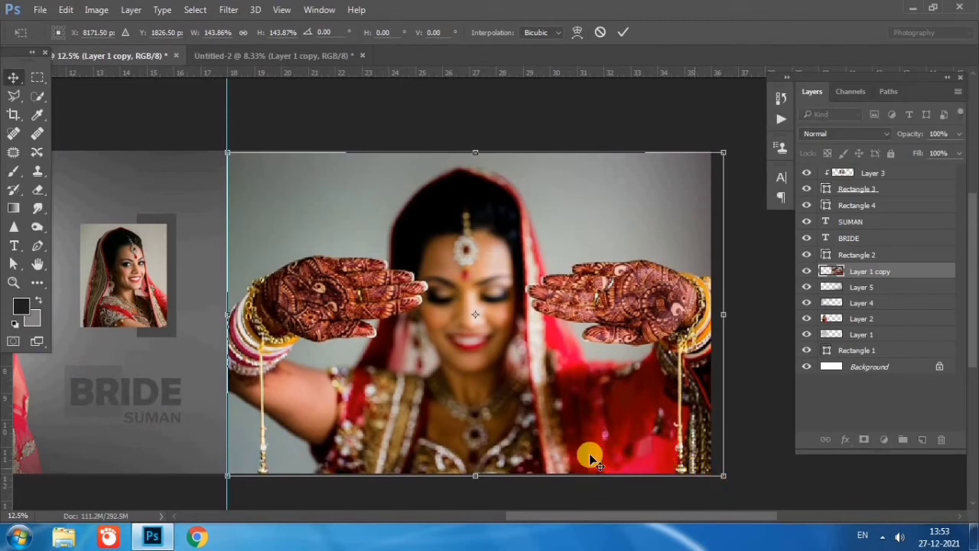
key(Return)
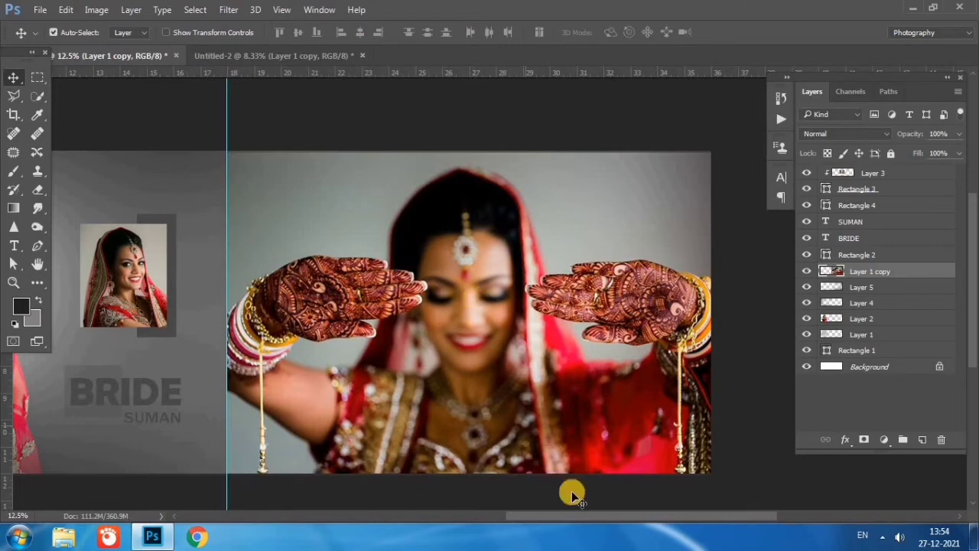
drag(593, 518, 534, 517)
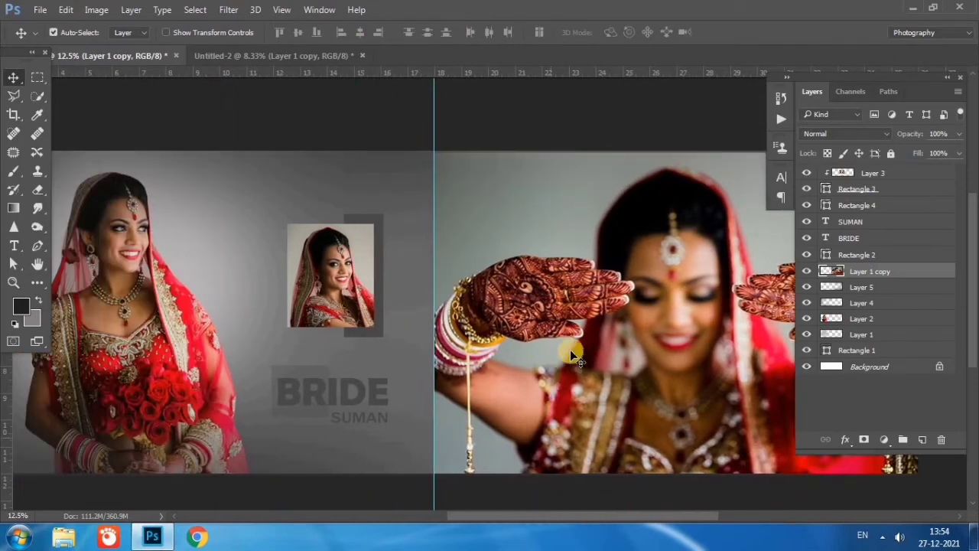
Fill Rectangle 1 with pale grey (RGB 146, 156, 148) sampled from the photo, then select Layer 1 copy
double_click(824, 351)
drag(525, 91, 583, 293)
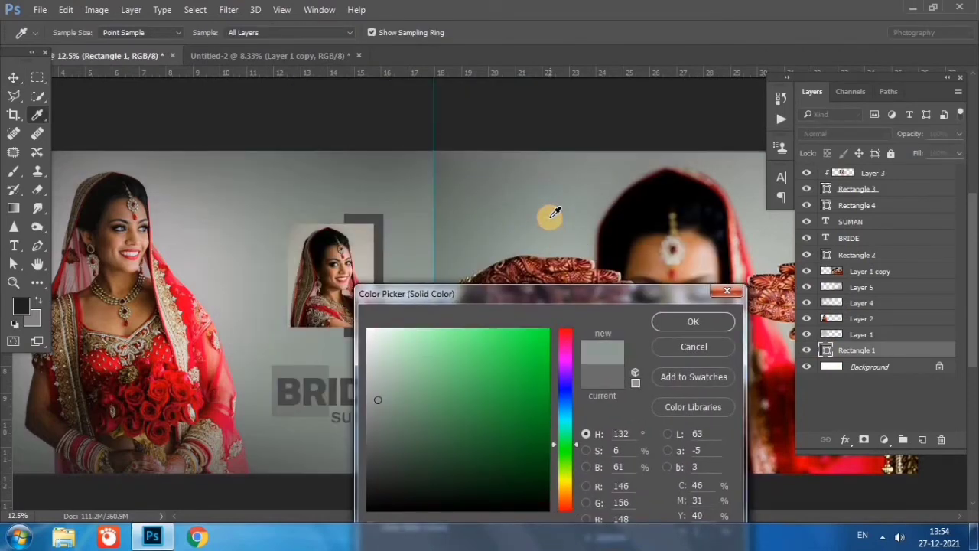
click(673, 322)
click(621, 397)
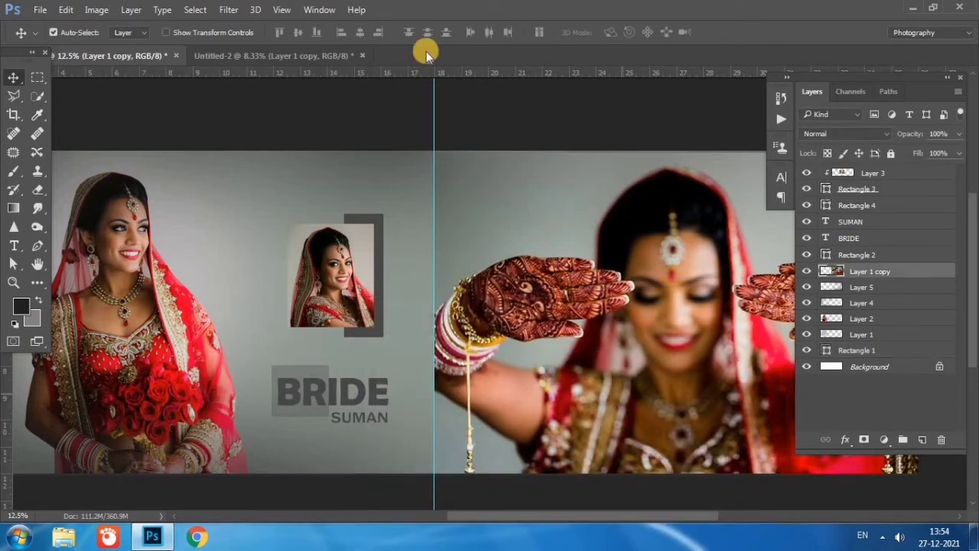
click(228, 10)
mouse_move(131, 10)
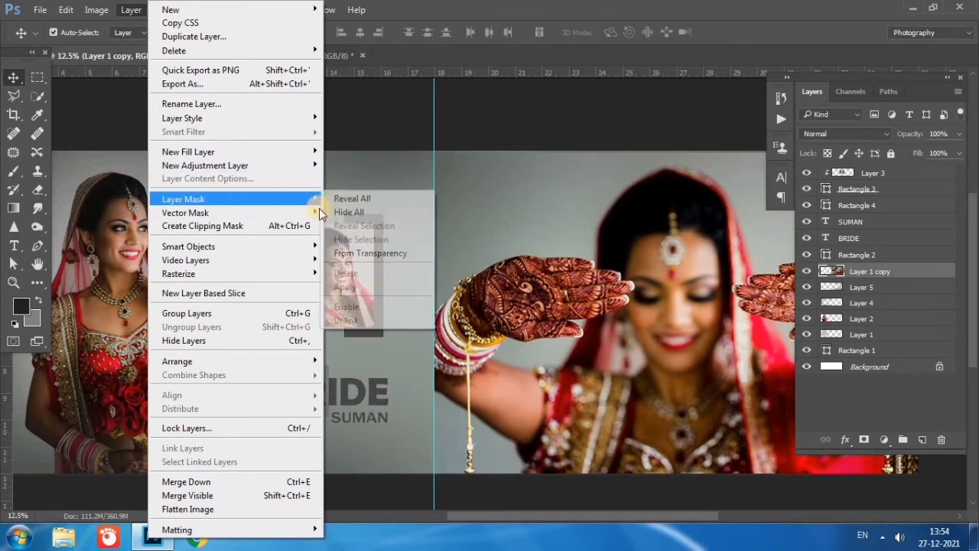
Add a Hide All mask to the mehndi photo and paint in the bride's face and hair with white
click(344, 213)
click(13, 171)
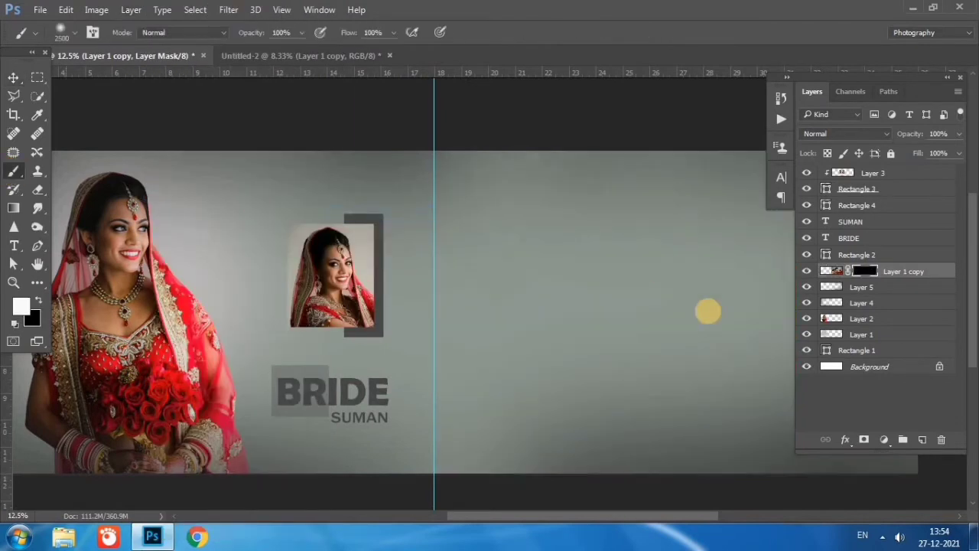
drag(693, 334, 686, 299)
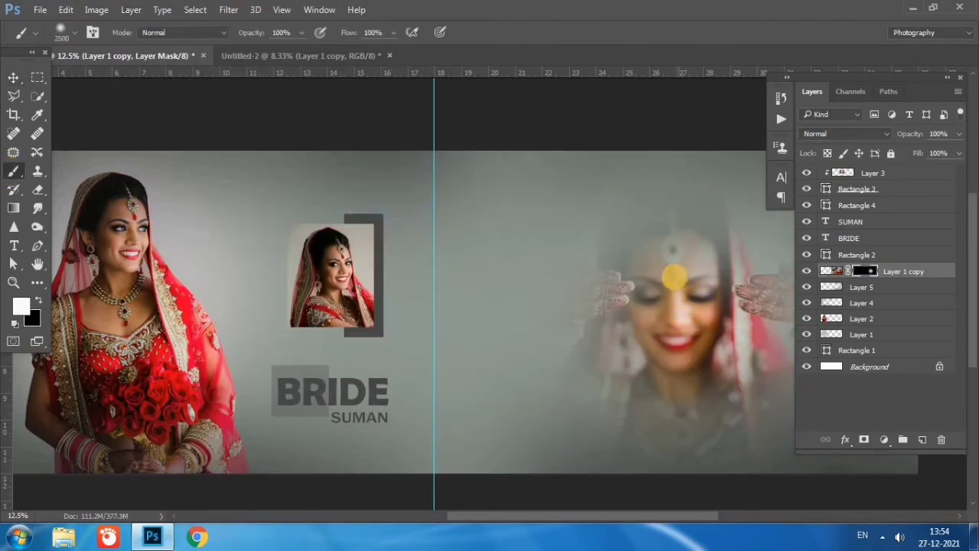
drag(660, 266, 673, 222)
drag(247, 33, 207, 33)
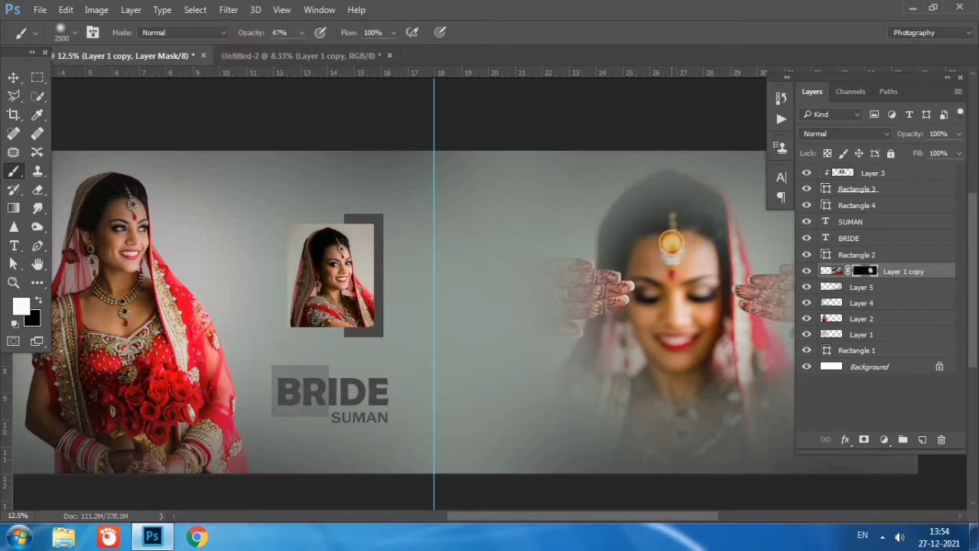
mouse_move(671, 242)
mouse_down()
mouse_move(656, 243)
mouse_move(667, 280)
mouse_move(689, 184)
mouse_up()
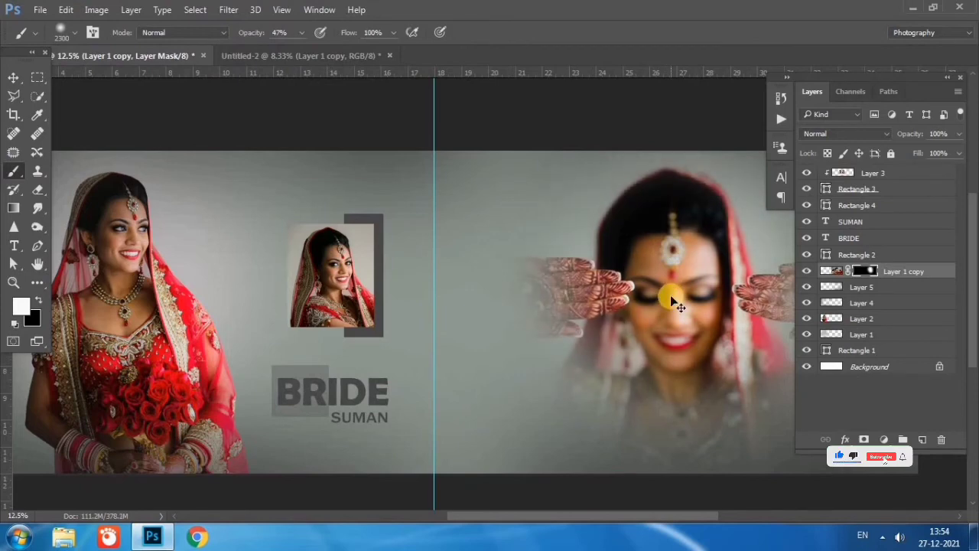
Reveal the hennaed hands and the bride's upper body on the mask
key(ctrl+minus)
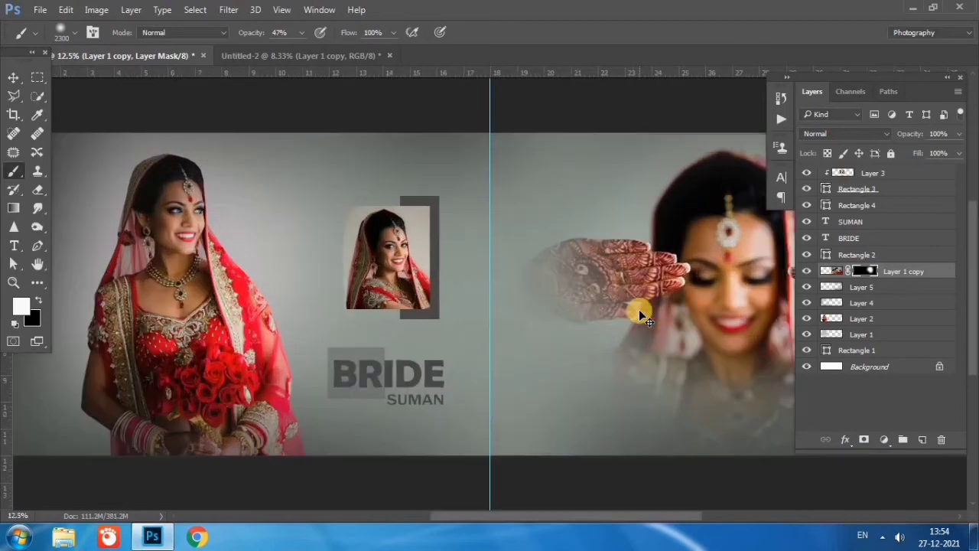
scroll(642, 313, up, 1)
drag(628, 283, 373, 286)
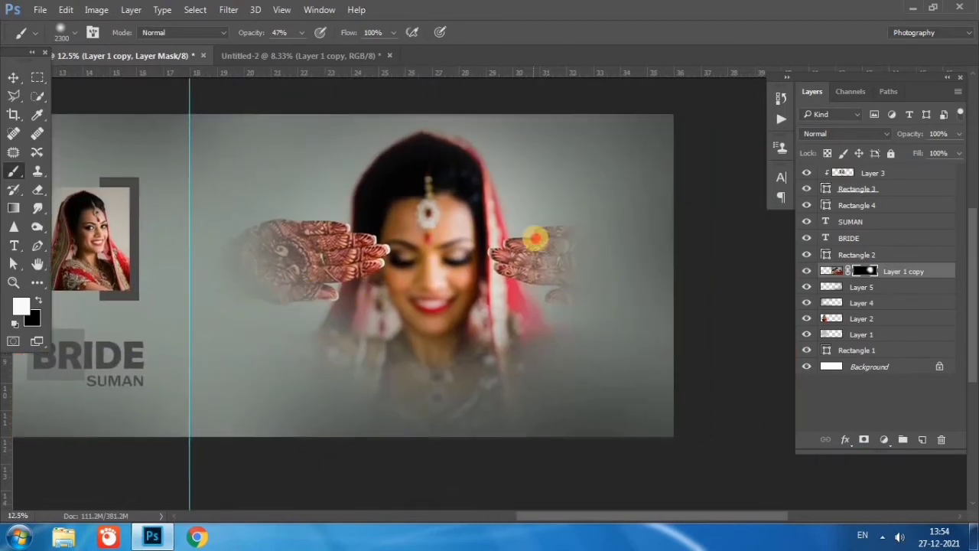
mouse_move(517, 239)
mouse_down()
mouse_move(579, 280)
mouse_move(575, 349)
mouse_move(588, 352)
mouse_move(527, 343)
mouse_move(302, 355)
mouse_move(277, 322)
mouse_move(291, 284)
mouse_move(396, 222)
mouse_move(573, 277)
mouse_move(558, 336)
mouse_move(588, 356)
mouse_move(375, 362)
mouse_move(280, 347)
mouse_move(324, 265)
mouse_up()
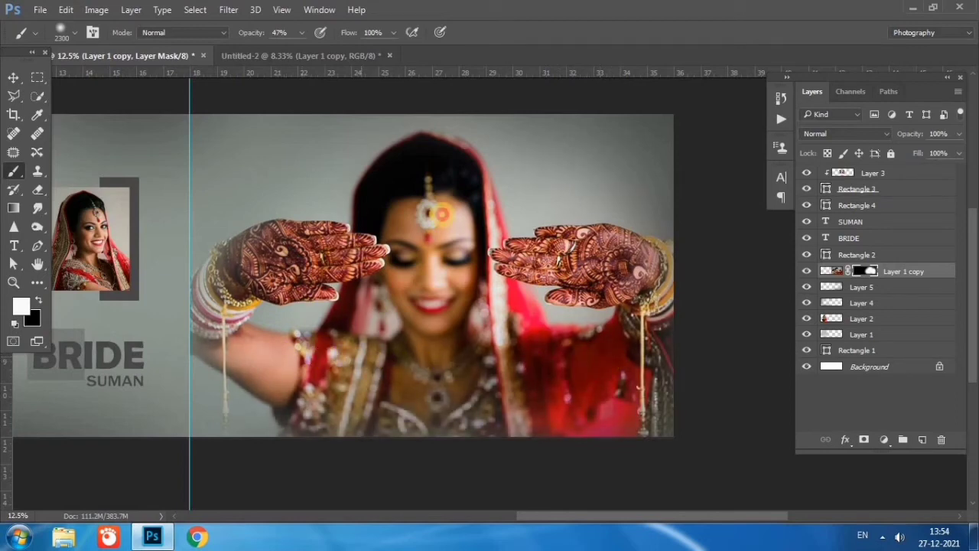
drag(442, 215, 560, 261)
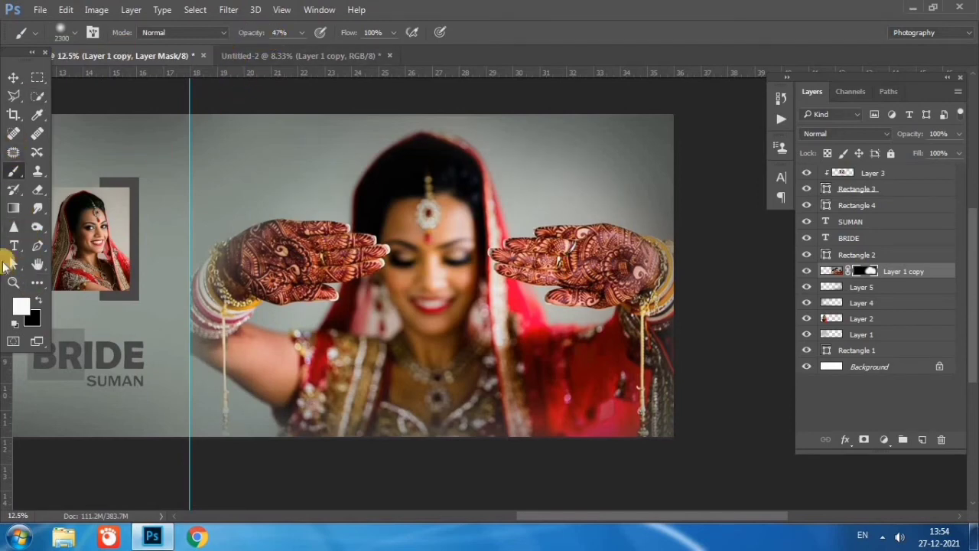
Paint black at 84% opacity to fade the photo's left edge and arm into the grey
key(x)
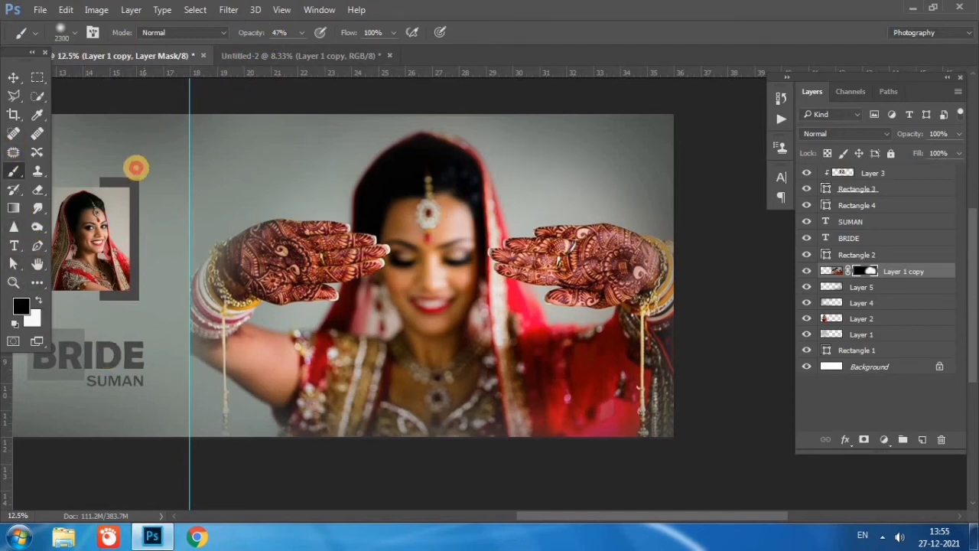
drag(135, 166, 135, 180)
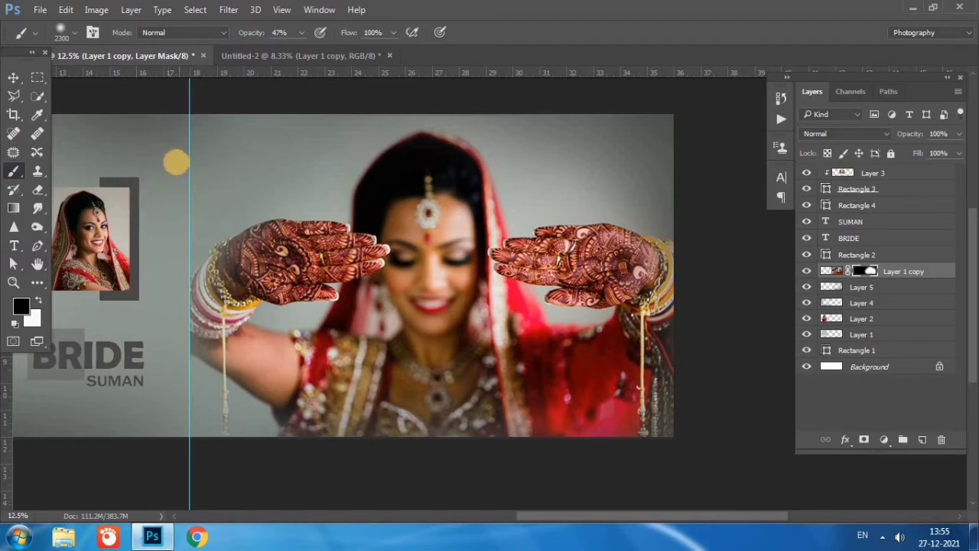
key(bracketleft)
key(bracketleft)
key(bracketleft)
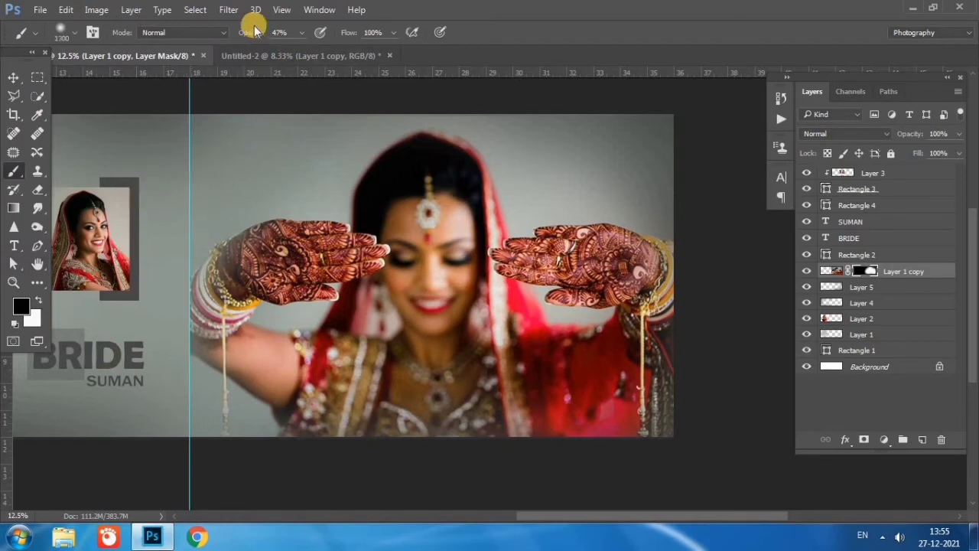
key(8)
key(4)
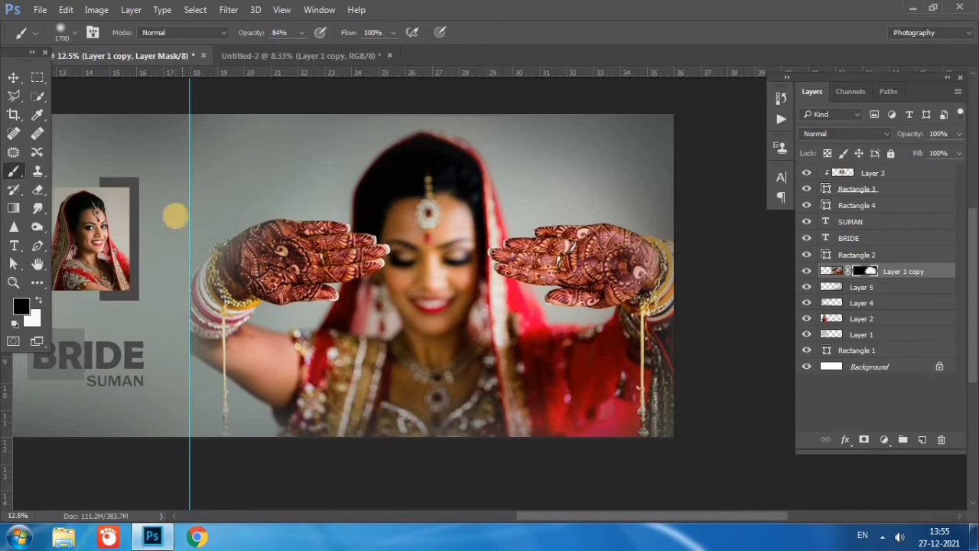
drag(201, 247, 341, 269)
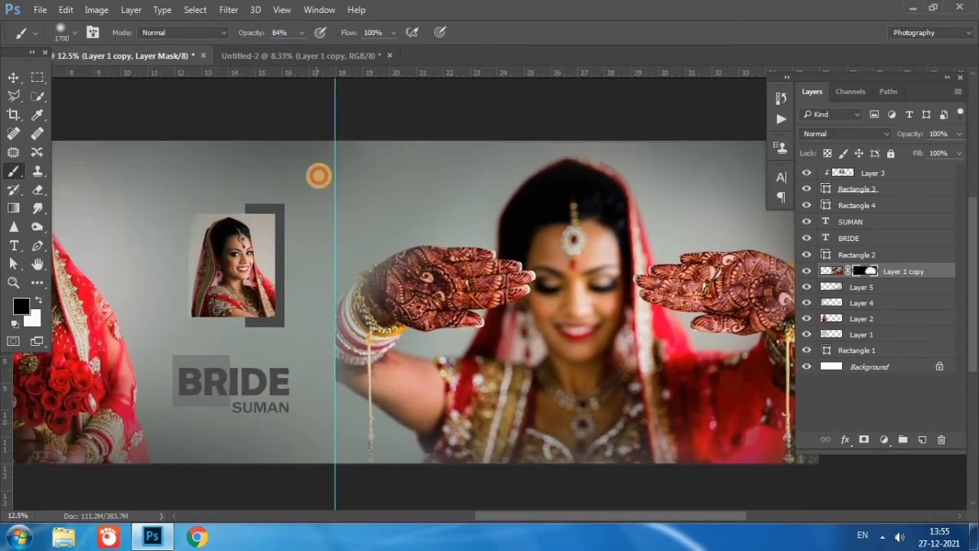
drag(296, 371, 288, 301)
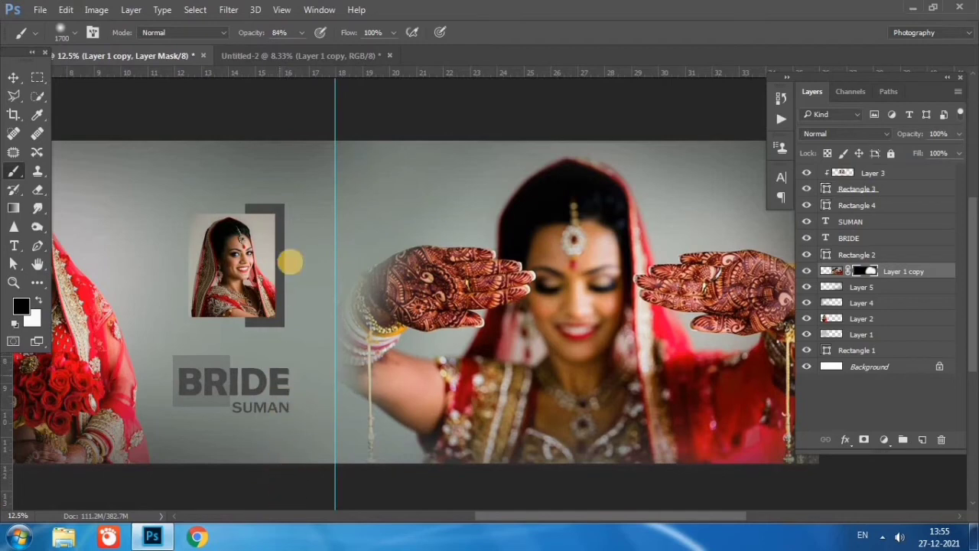
Restore the bangles with white and nudge the vertical guide slightly left
key(x)
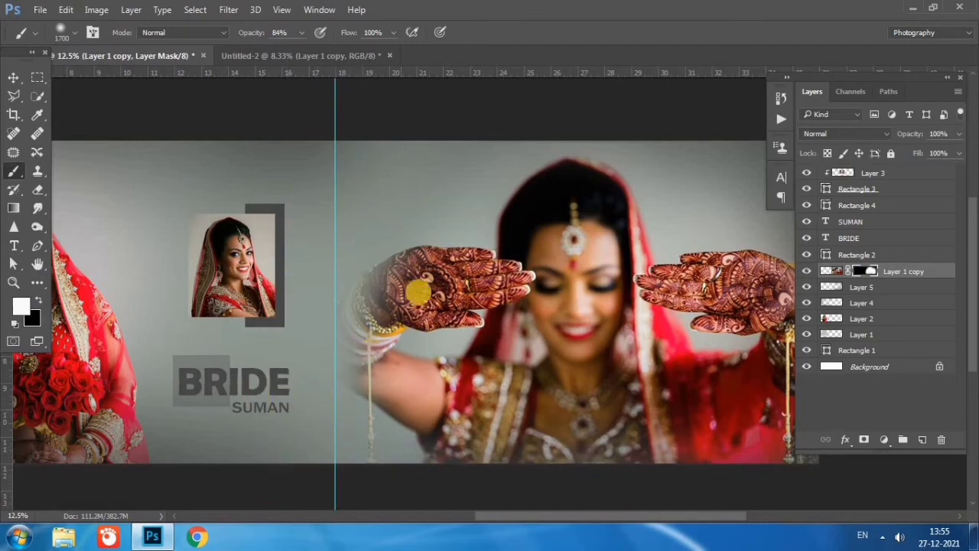
mouse_move(433, 329)
mouse_down()
mouse_move(409, 334)
mouse_move(409, 375)
mouse_move(422, 398)
mouse_up()
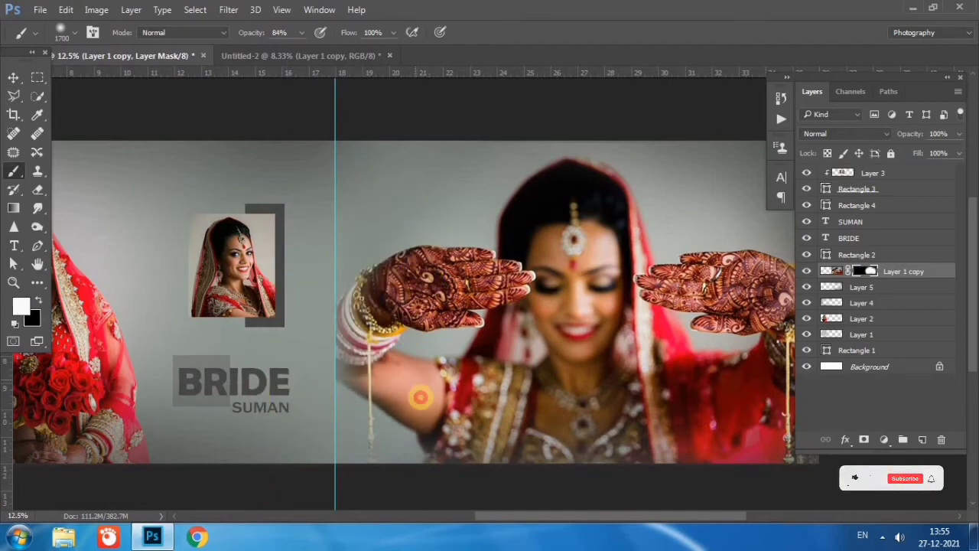
click(15, 77)
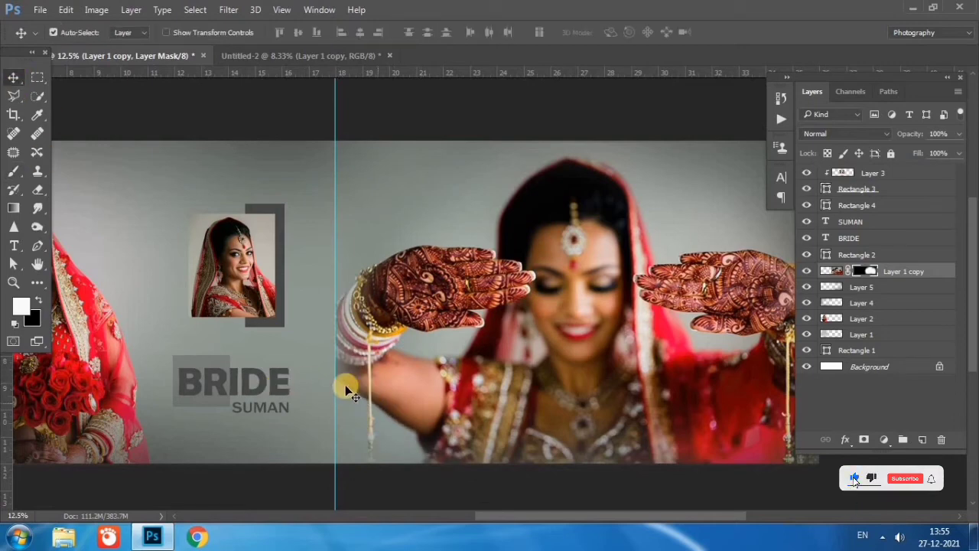
mouse_move(337, 383)
mouse_down()
mouse_move(356, 367)
mouse_move(301, 380)
mouse_up()
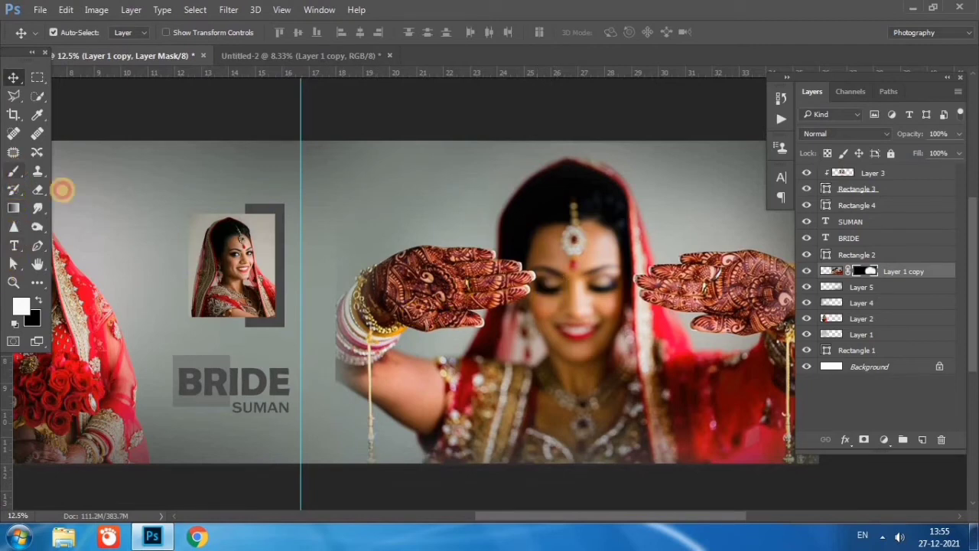
Touch up the mask, softening the bangle area and revealing the bangled arm and hand again
key(b)
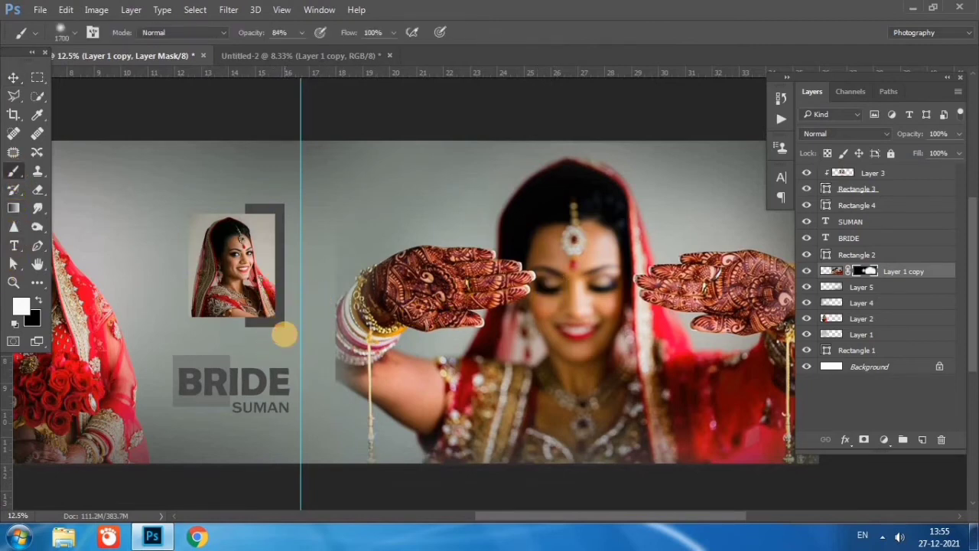
key(x)
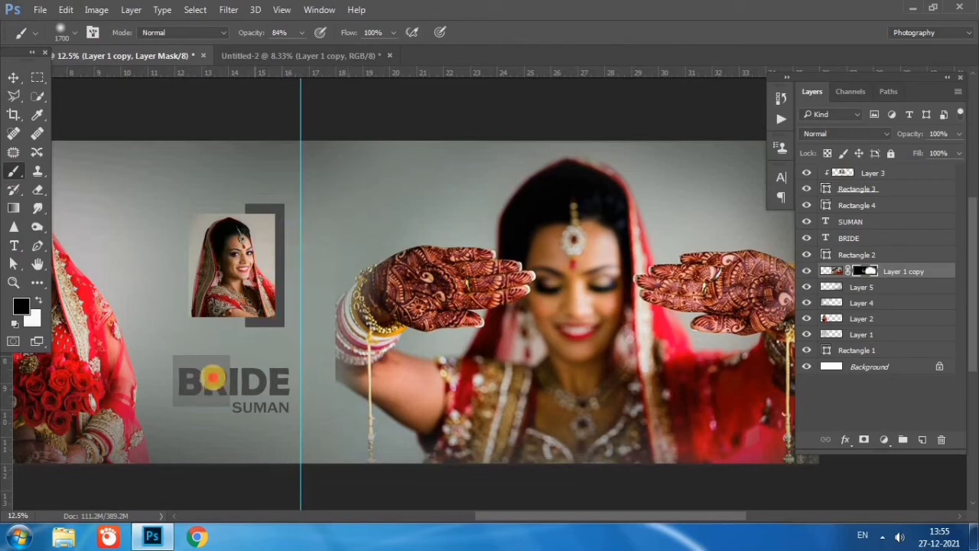
click(277, 473)
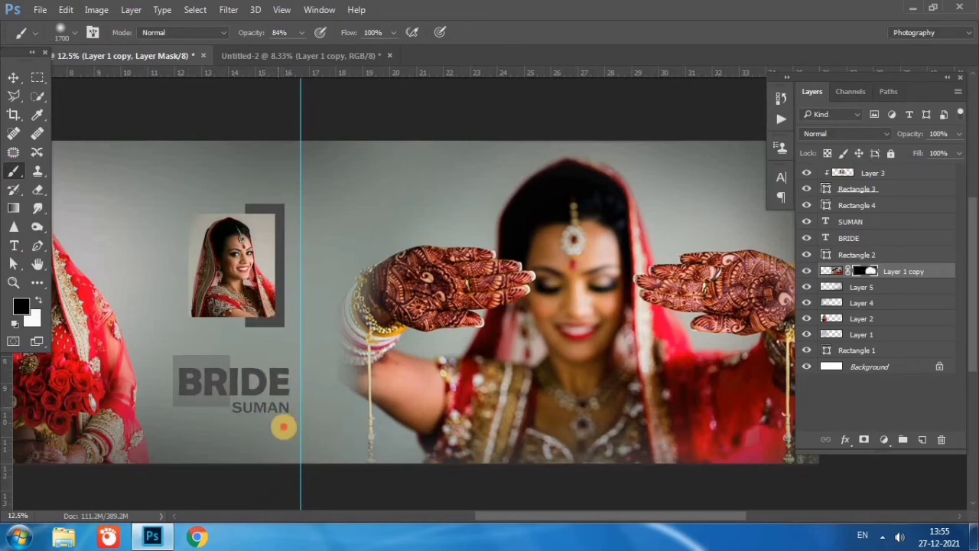
click(274, 497)
key(z)
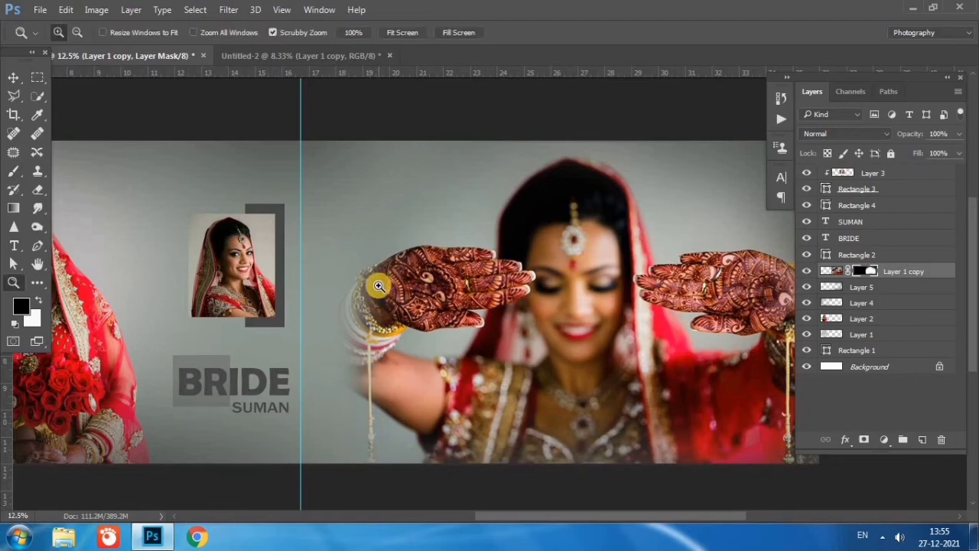
key(b)
click(392, 328)
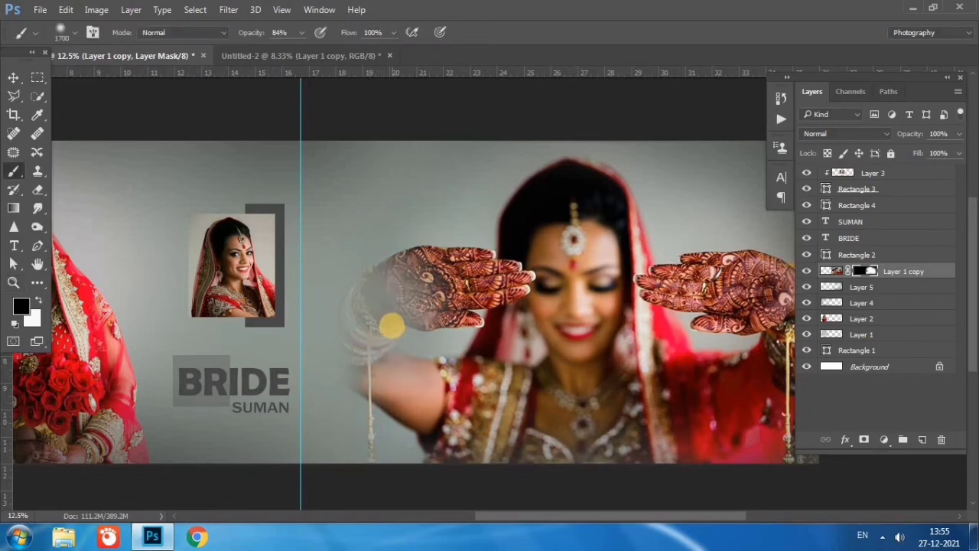
key(x)
drag(399, 285, 374, 360)
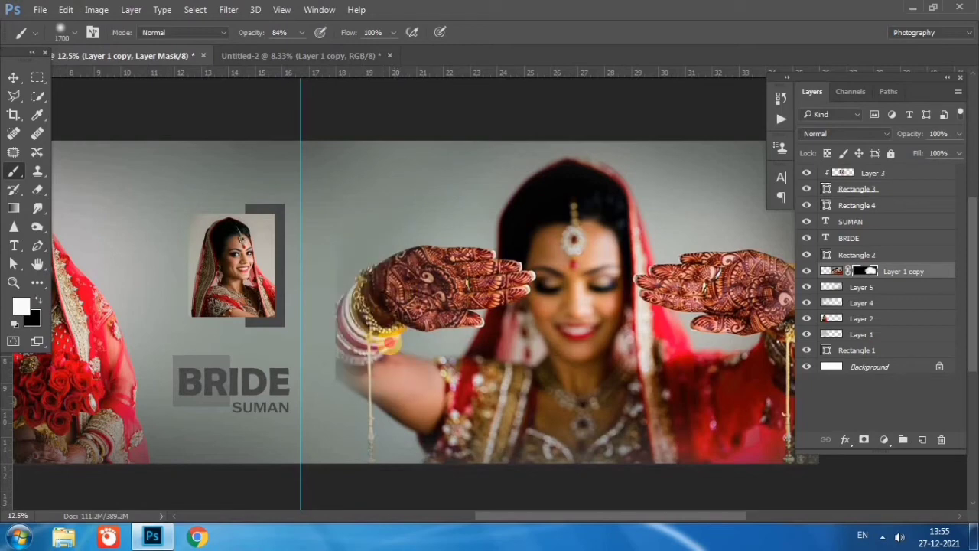
drag(386, 310, 388, 375)
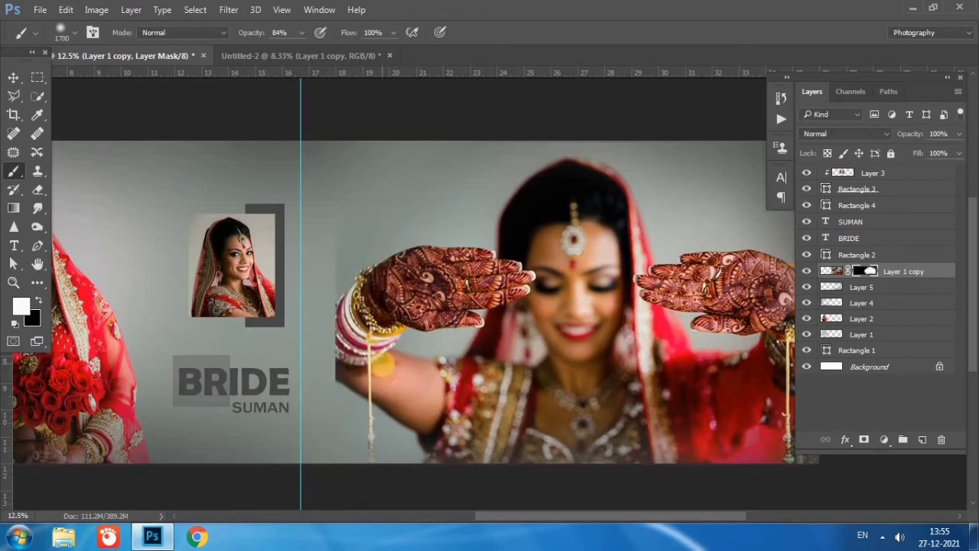
key(x)
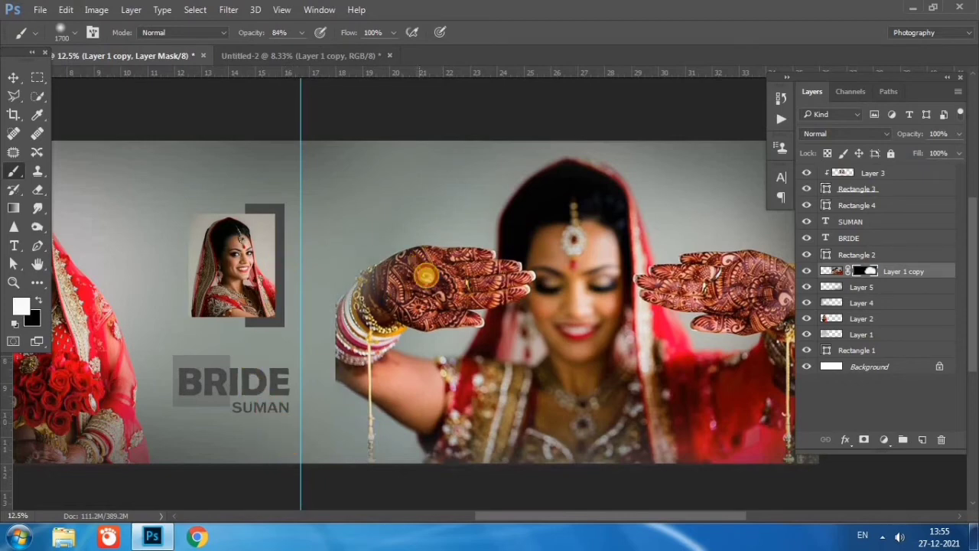
Draw a tall white Rectangle 5 as the centre panel and nudge it slightly left
click(17, 78)
mouse_move(442, 298)
mouse_down()
mouse_move(535, 303)
mouse_move(548, 291)
mouse_up()
click(40, 282)
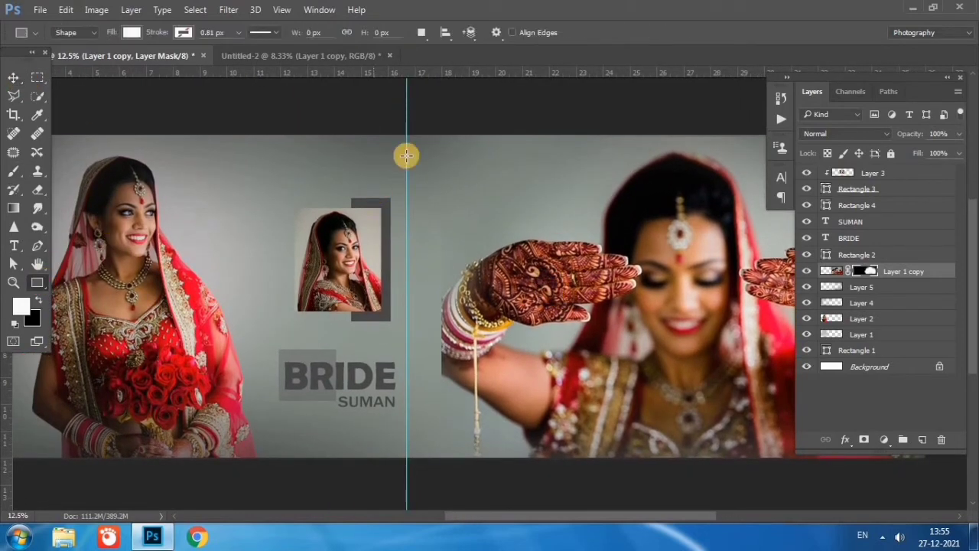
mouse_move(453, 121)
mouse_down()
mouse_move(328, 484)
mouse_move(258, 474)
mouse_up()
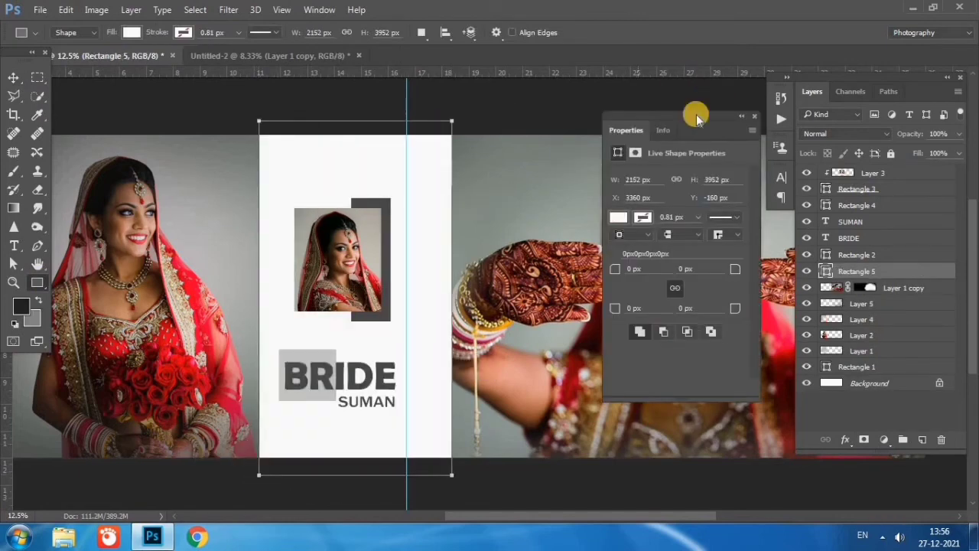
click(746, 121)
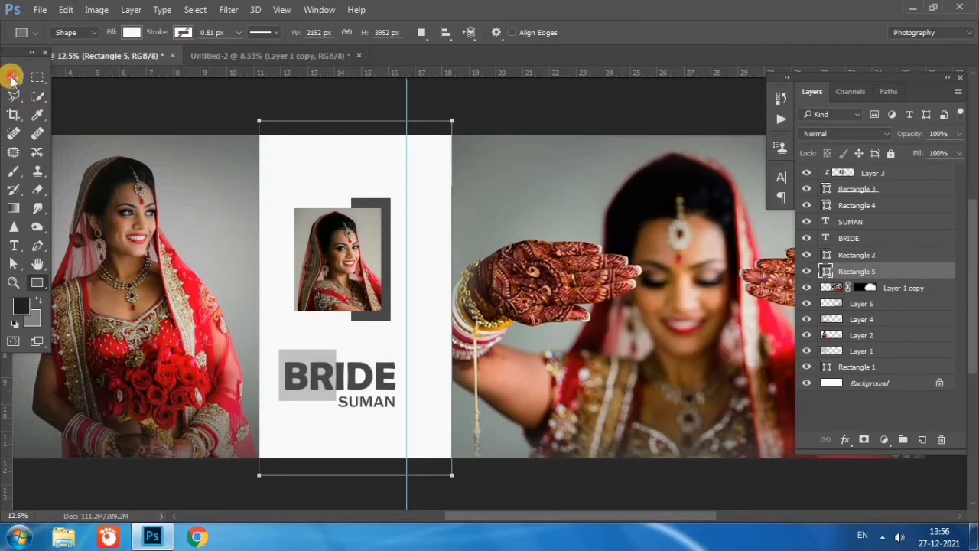
click(13, 78)
drag(428, 427, 426, 434)
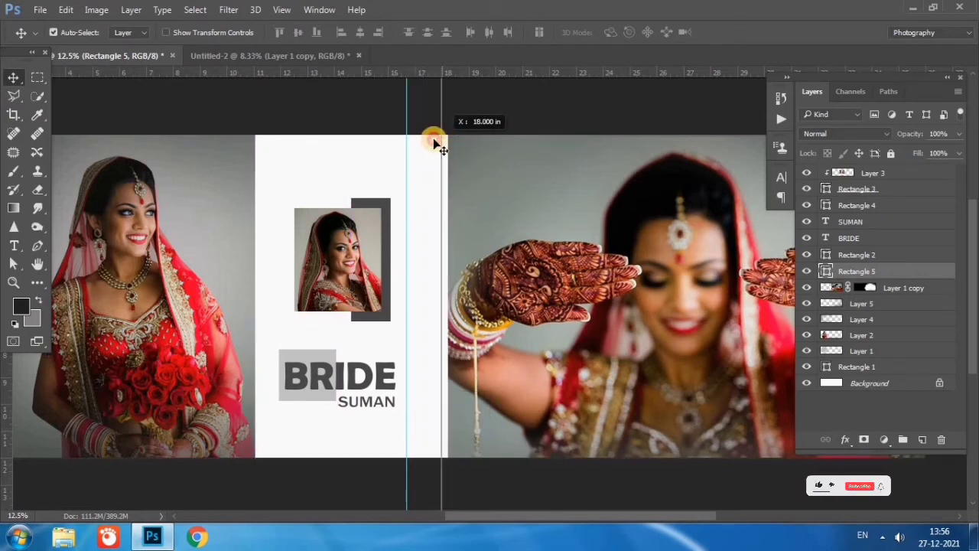
Put a guide on the white panel's right edge and shift the left bride photo further left
drag(406, 131, 442, 132)
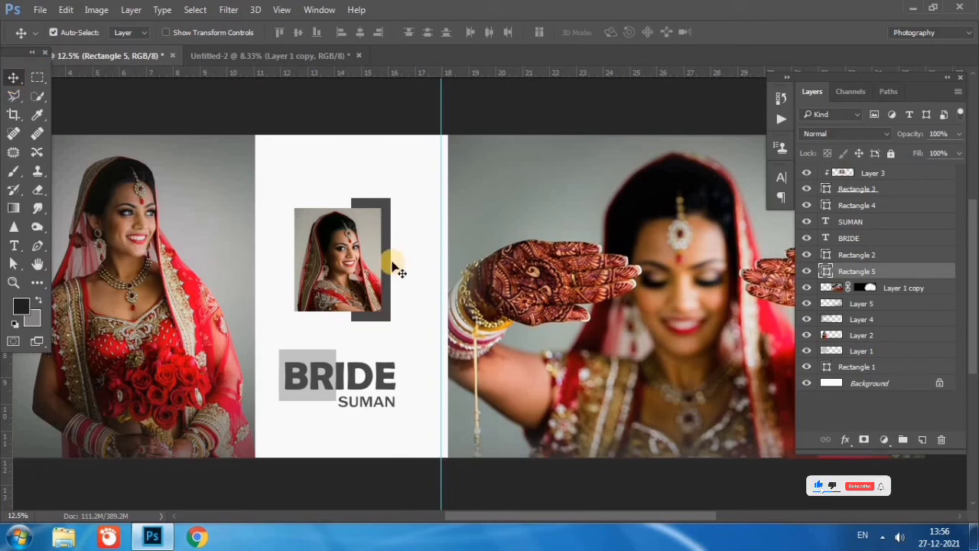
drag(516, 519, 453, 519)
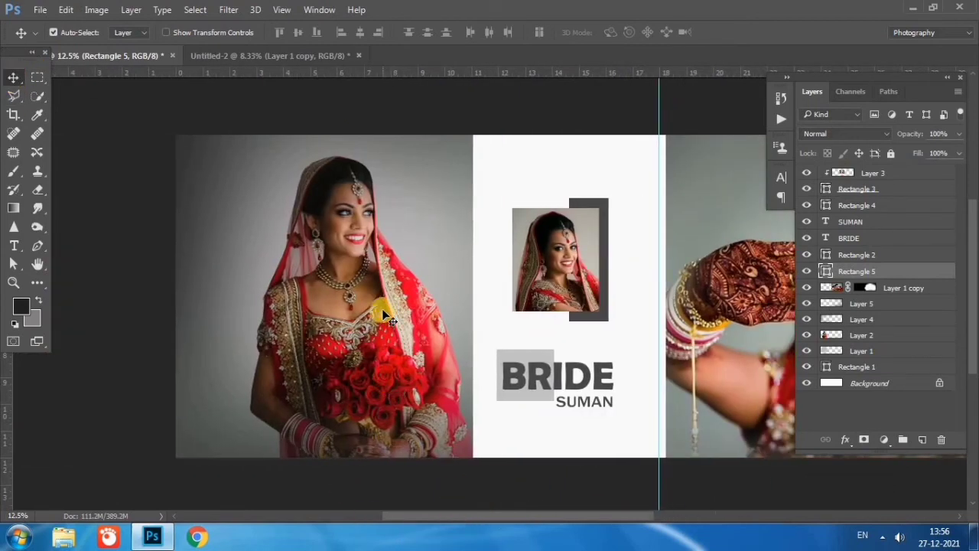
drag(383, 306, 352, 304)
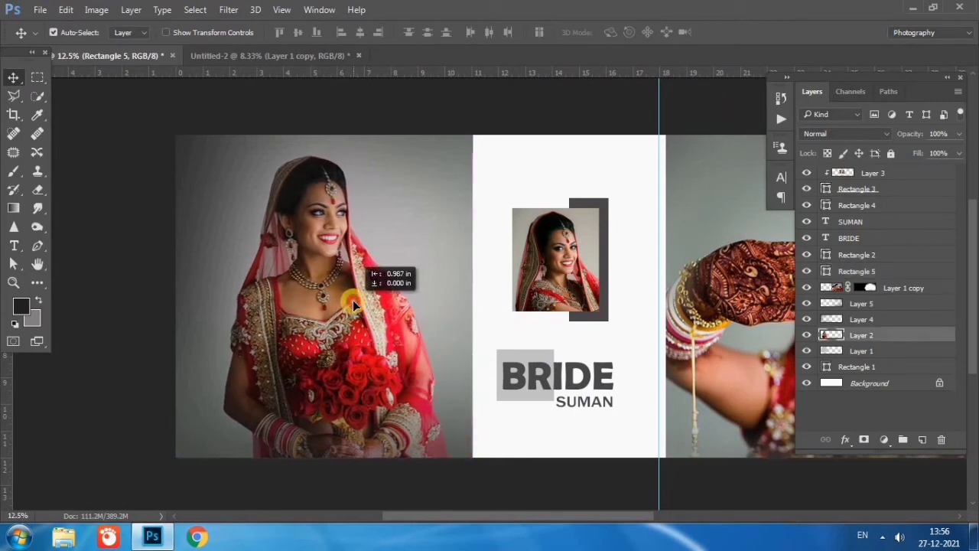
drag(352, 304, 346, 297)
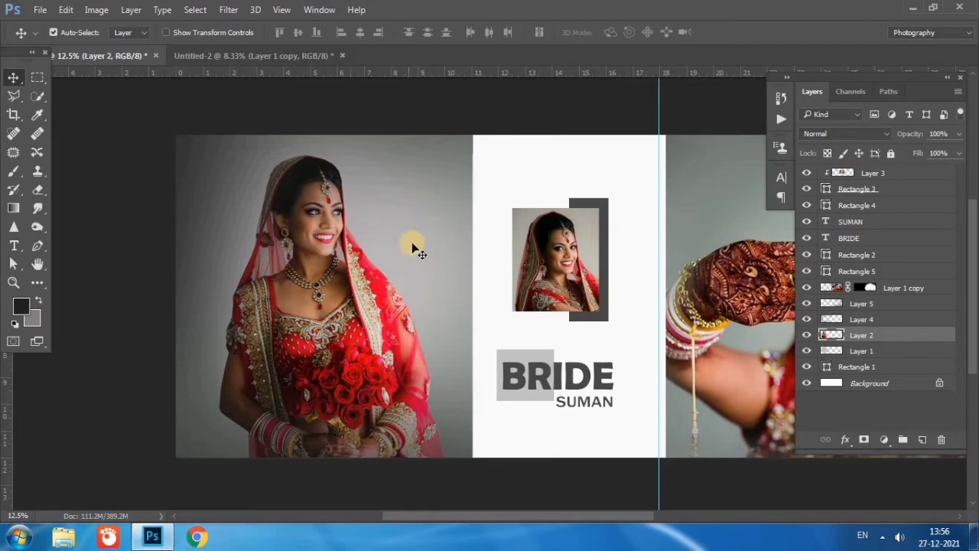
mouse_move(399, 250)
mouse_down()
mouse_move(357, 249)
mouse_move(383, 231)
mouse_up()
Set Layer 1's blend mode to Linear Light
click(830, 136)
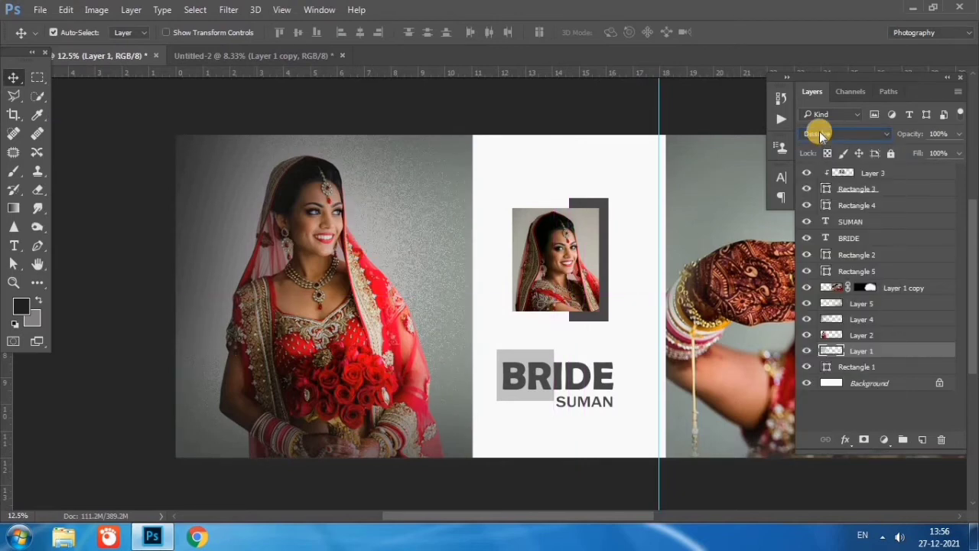
scroll(820, 135, down, 1)
scroll(820, 134, down, 1)
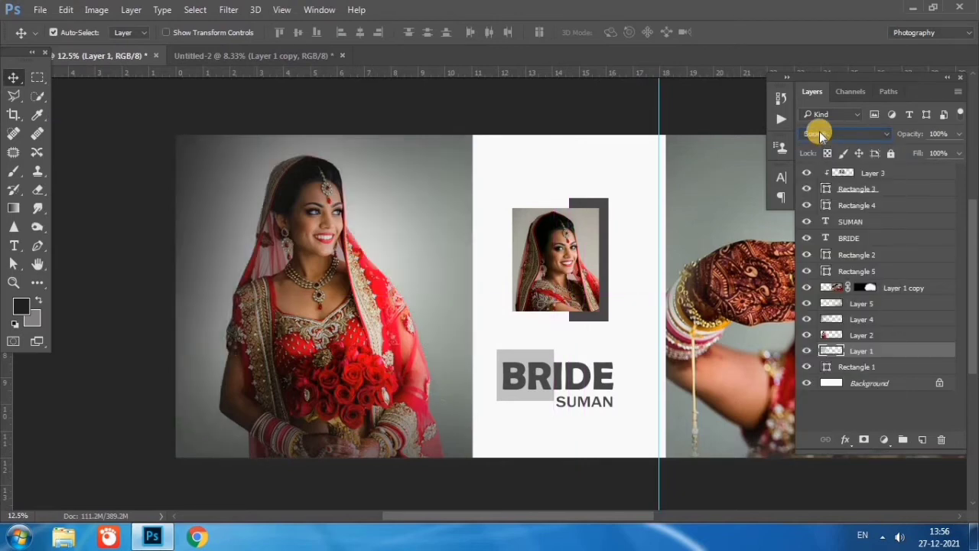
scroll(820, 135, down, 2)
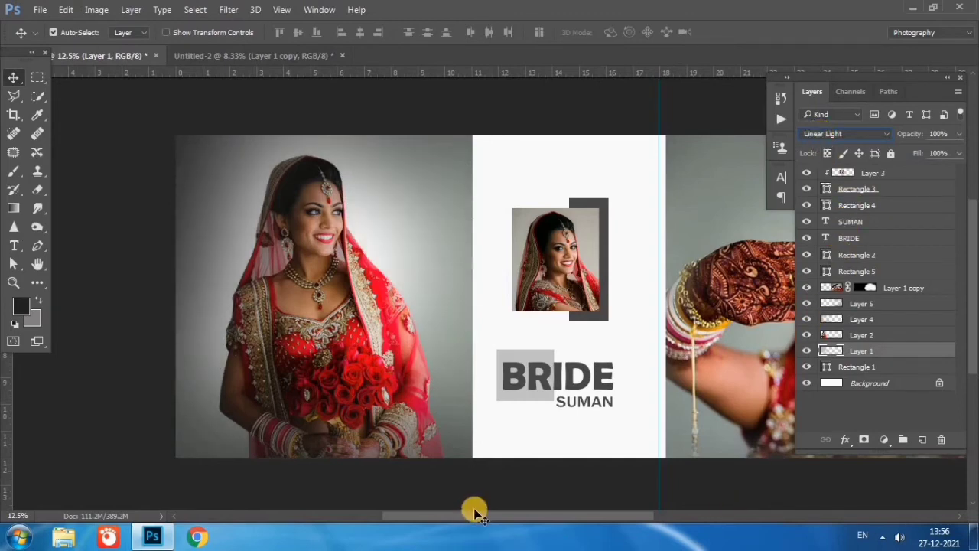
mouse_move(466, 518)
mouse_down()
mouse_move(617, 524)
mouse_move(523, 524)
mouse_up()
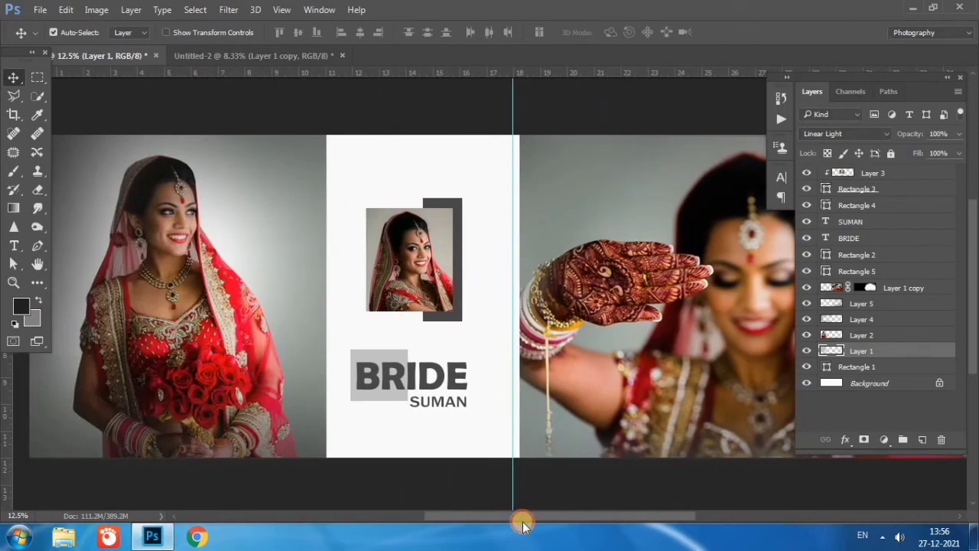
drag(522, 524, 567, 523)
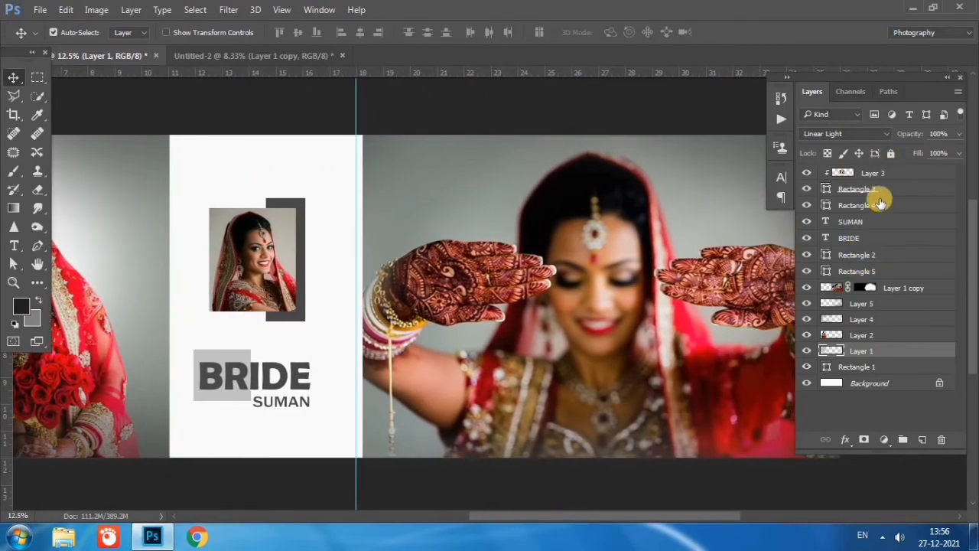
Copy the THE MOST BEAUTIFUL BRIDE tagline layer from Untitled-2 into the banner
click(886, 175)
click(257, 55)
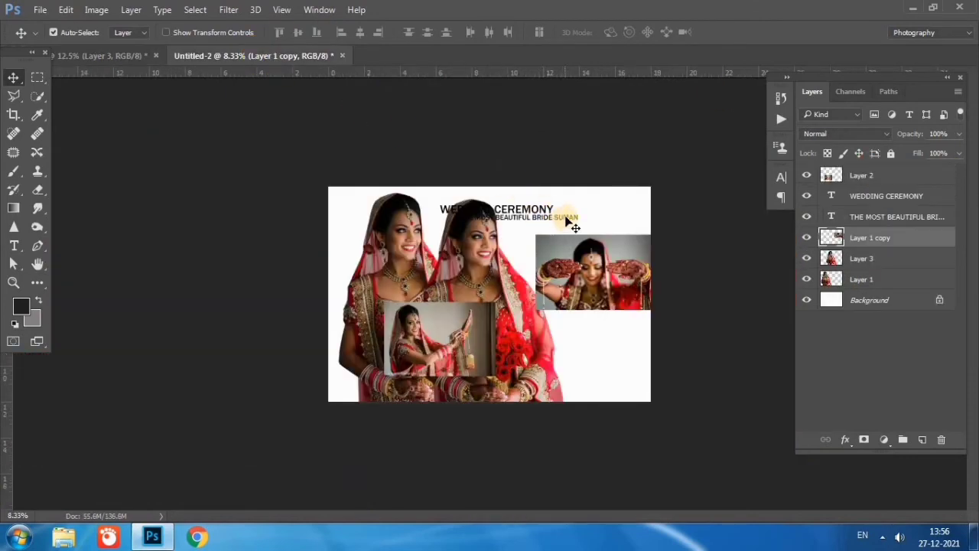
mouse_move(570, 222)
mouse_down()
mouse_move(198, 93)
mouse_move(290, 419)
mouse_move(279, 450)
mouse_move(284, 432)
mouse_up()
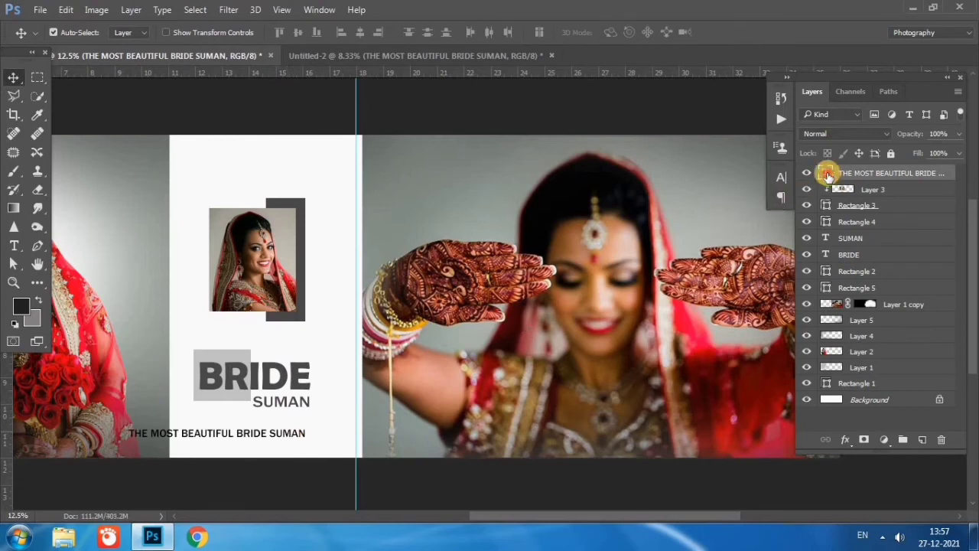
double_click(828, 175)
click(13, 78)
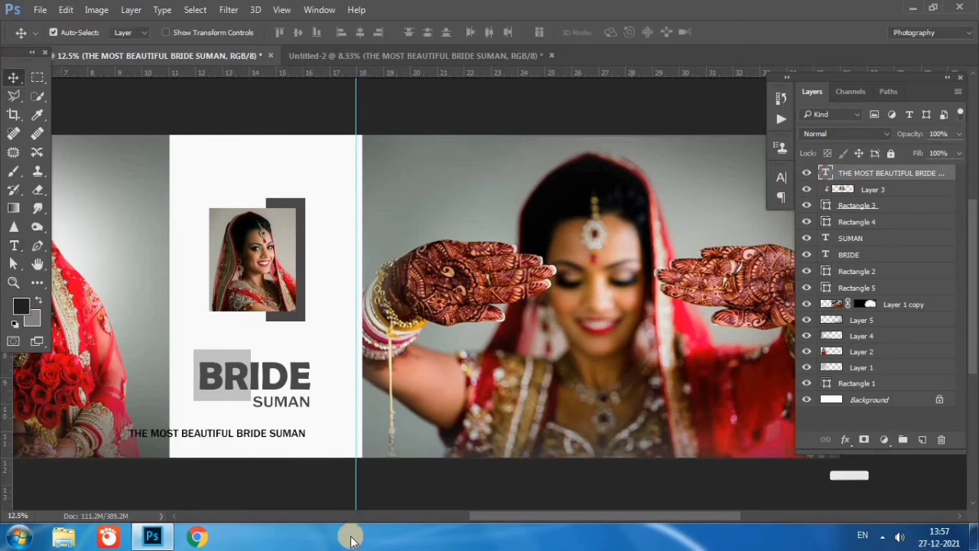
Scale the tagline to about 89% and centre it along the white panel's bottom
key(ctrl+t)
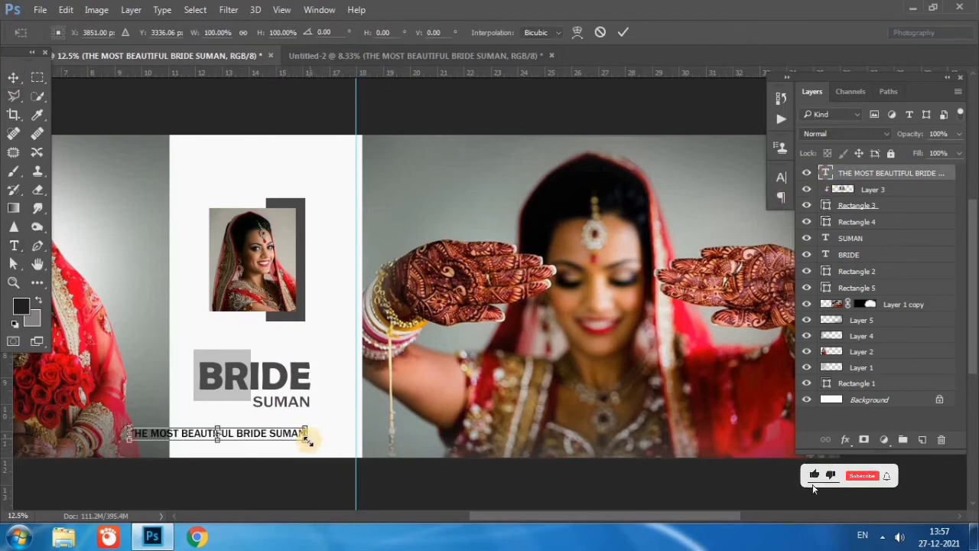
drag(302, 435, 350, 436)
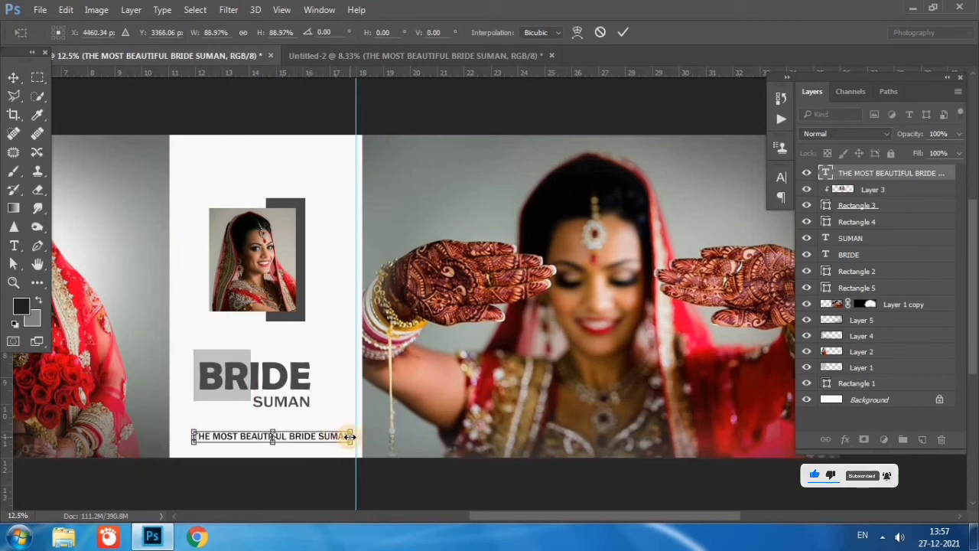
key(Return)
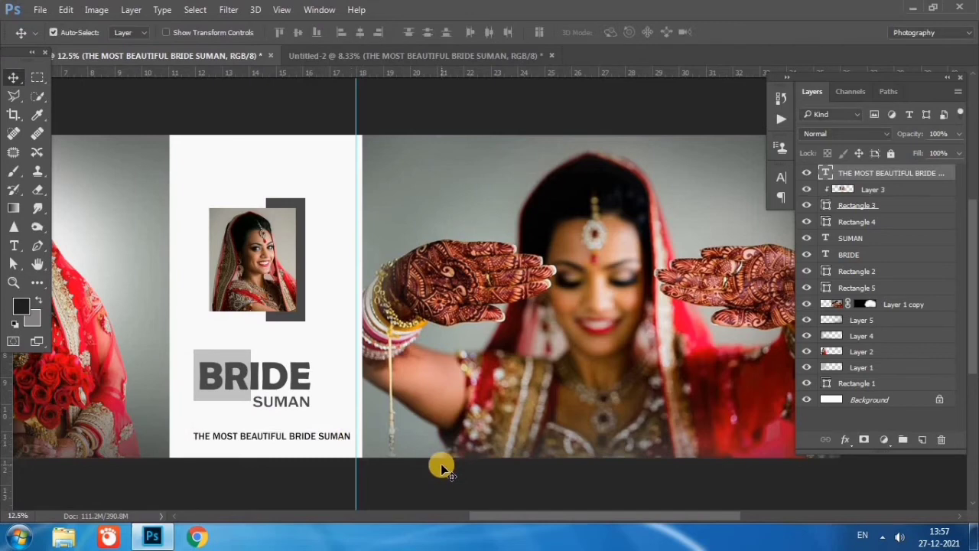
key(shift+Left)
key(shift+Left)
key(shift+Left)
key(shift+Left)
key(shift+Left)
key(shift+Left)
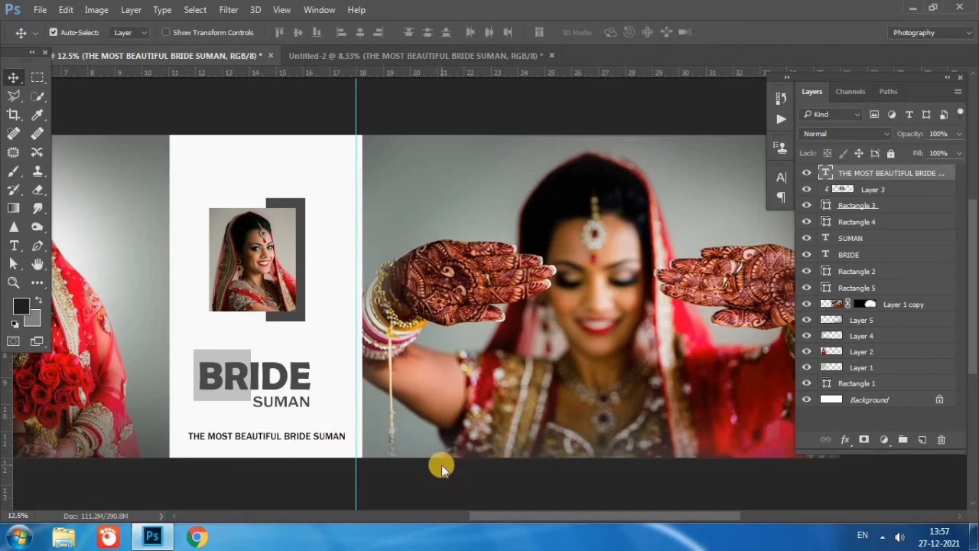
key(shift+Left)
key(shift+Left)
key(shift+Right)
key(shift+Right)
key(shift+Right)
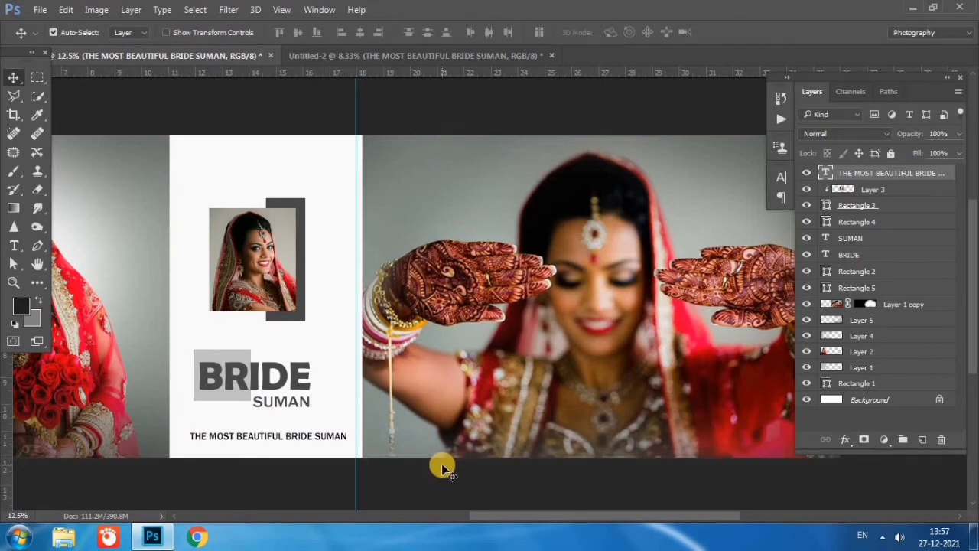
key(shift+Left)
key(shift+Left)
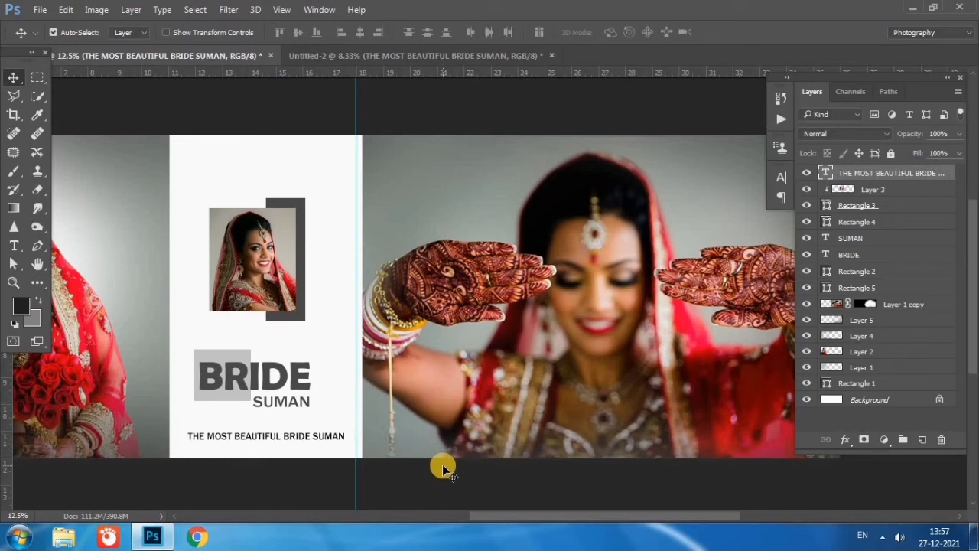
Toggle the visibility of the grey box behind BRIDE
click(224, 365)
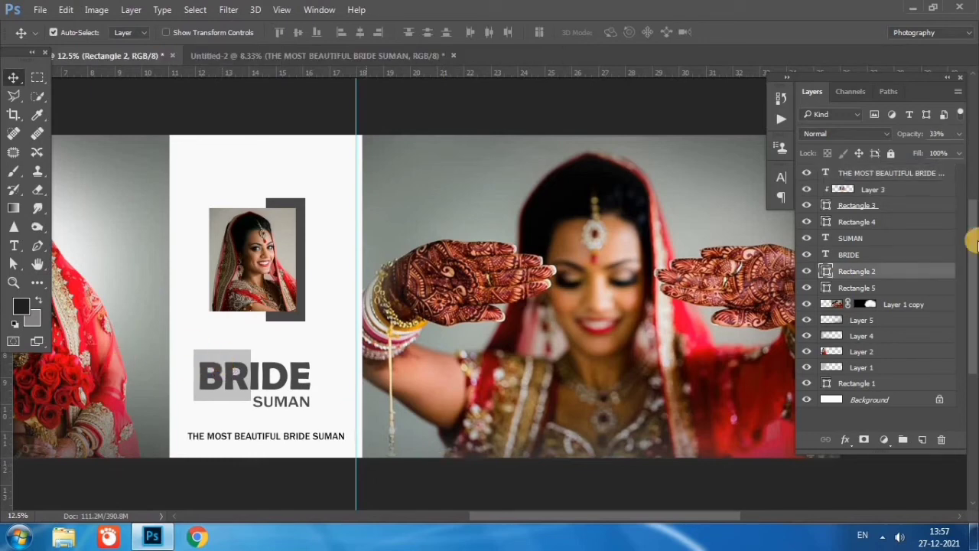
click(860, 291)
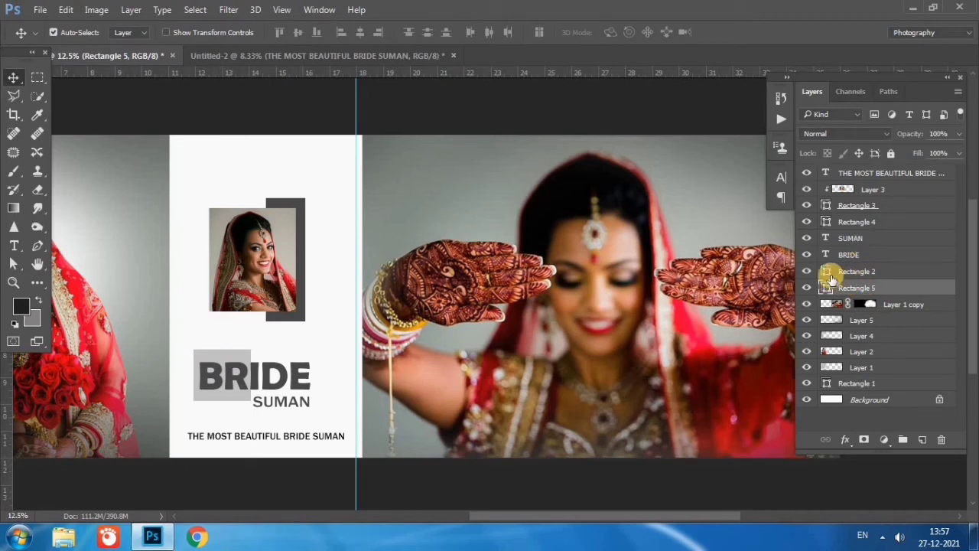
click(807, 272)
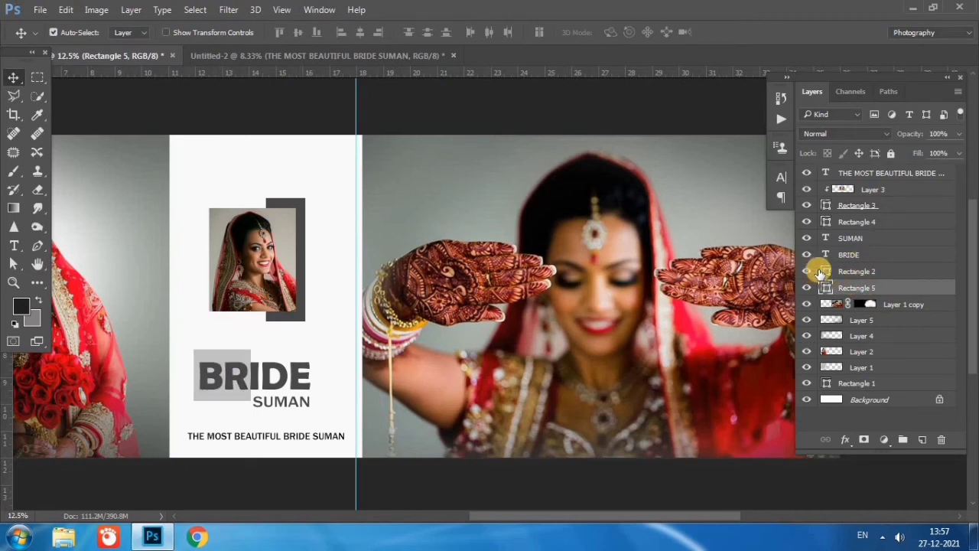
click(835, 270)
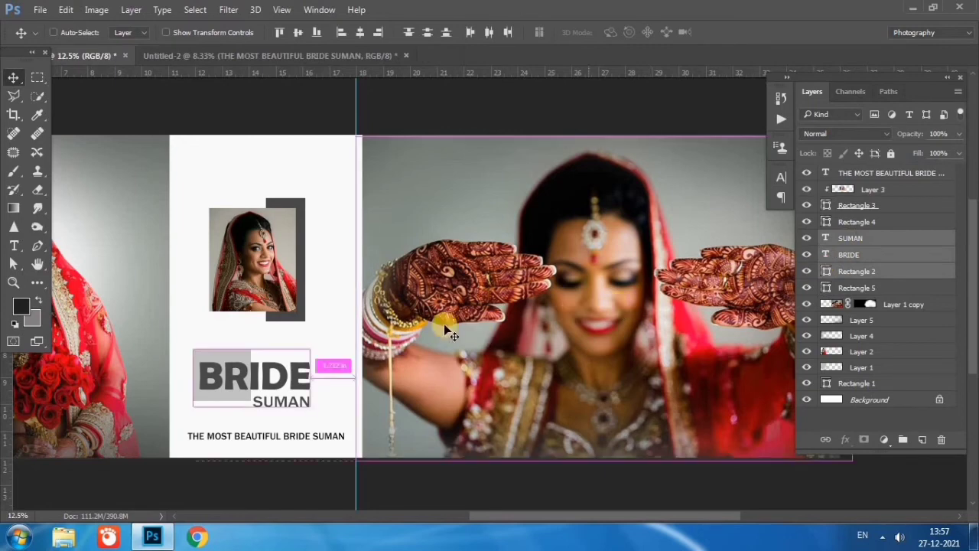
key(ctrl+t)
drag(310, 407, 301, 397)
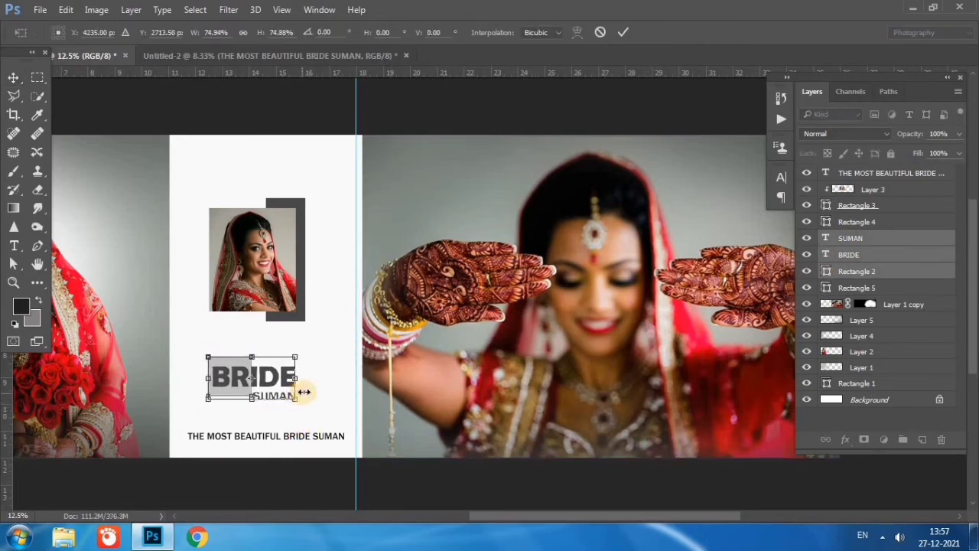
key(Return)
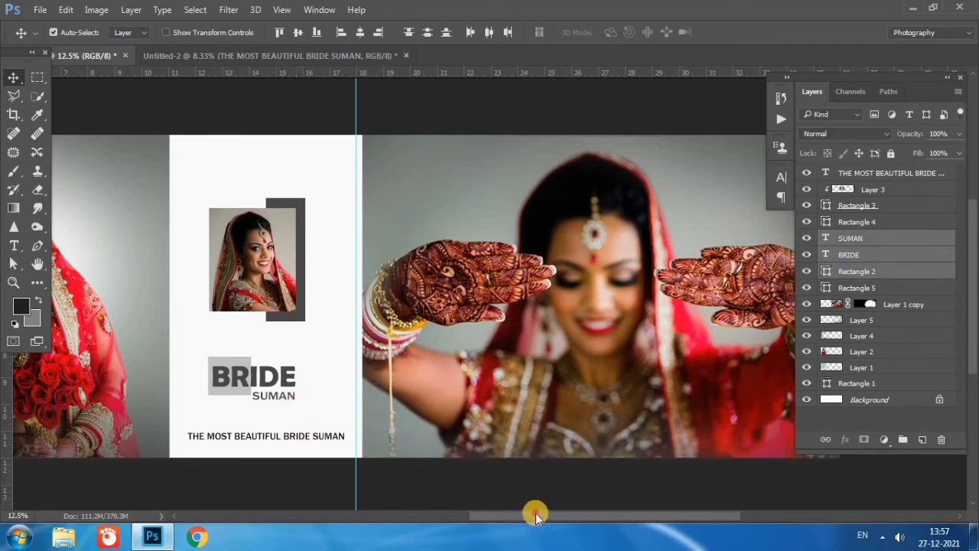
drag(535, 517, 475, 517)
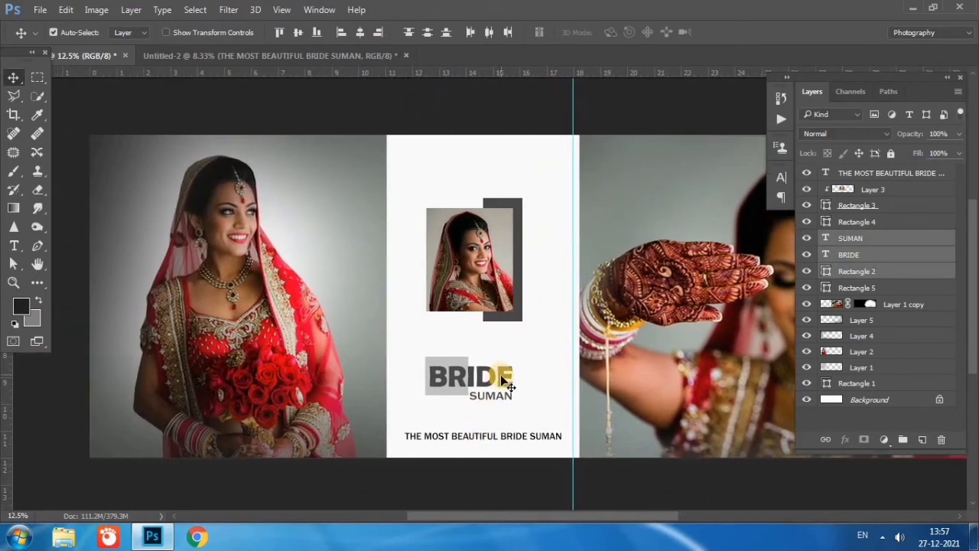
drag(509, 380, 507, 380)
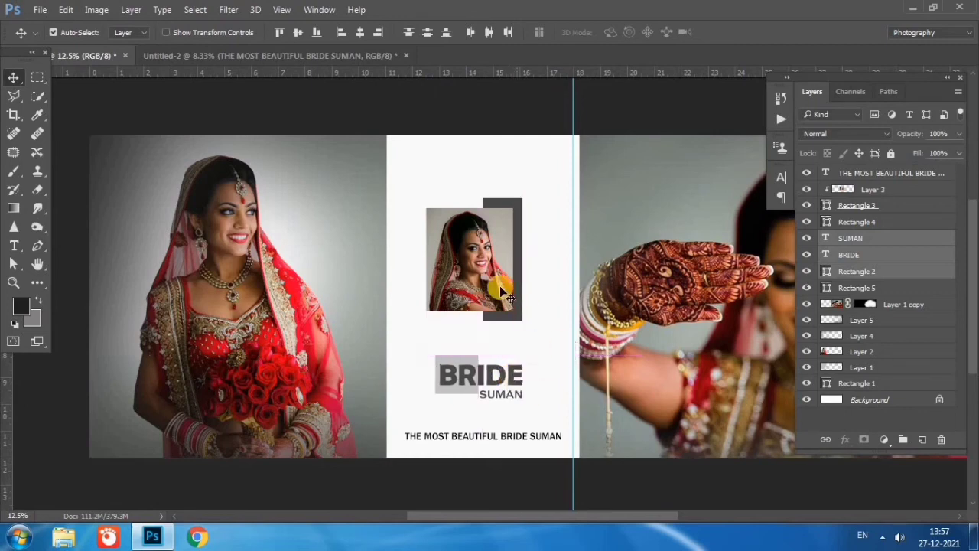
click(505, 293)
click(862, 207)
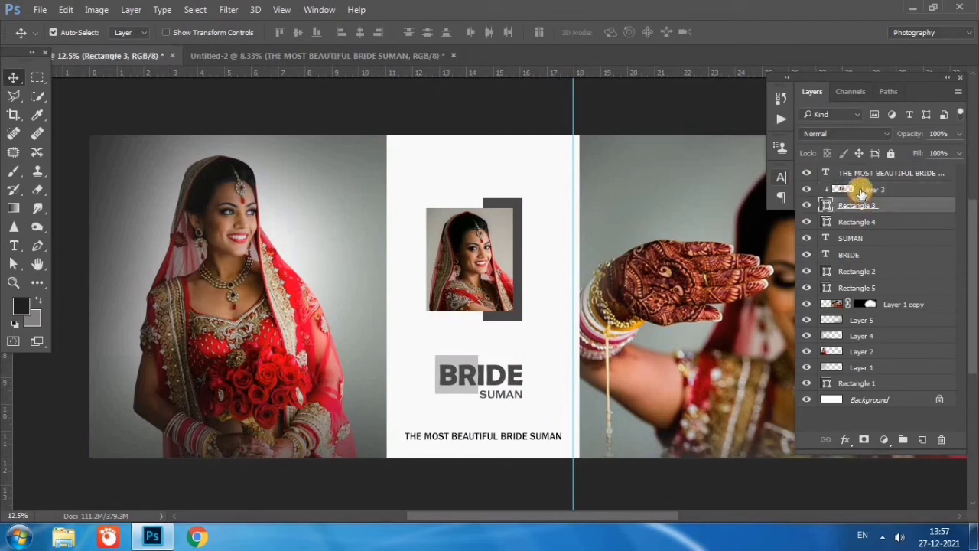
shift+click(860, 221)
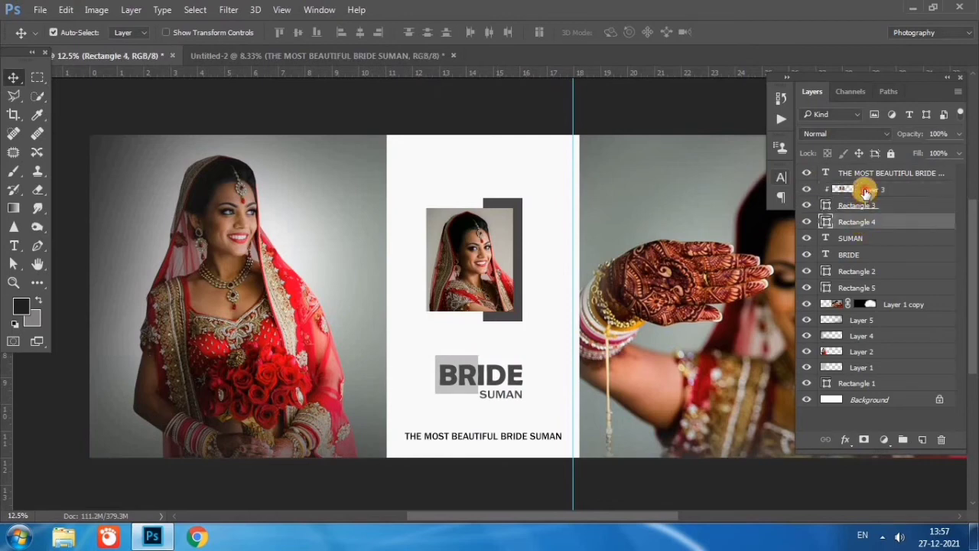
shift+click(861, 189)
drag(472, 282, 476, 282)
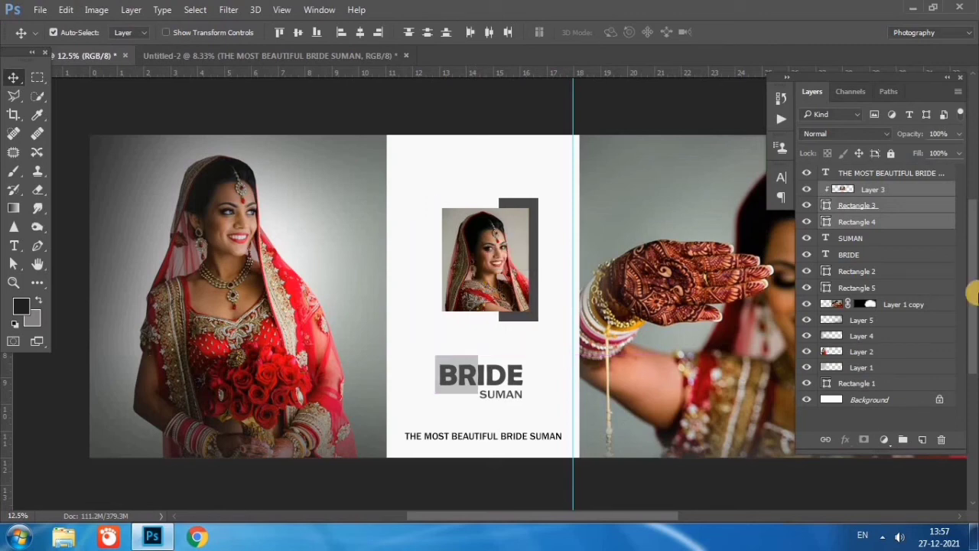
key(shift+Left)
key(shift+Left)
key(shift+Left)
key(shift+Left)
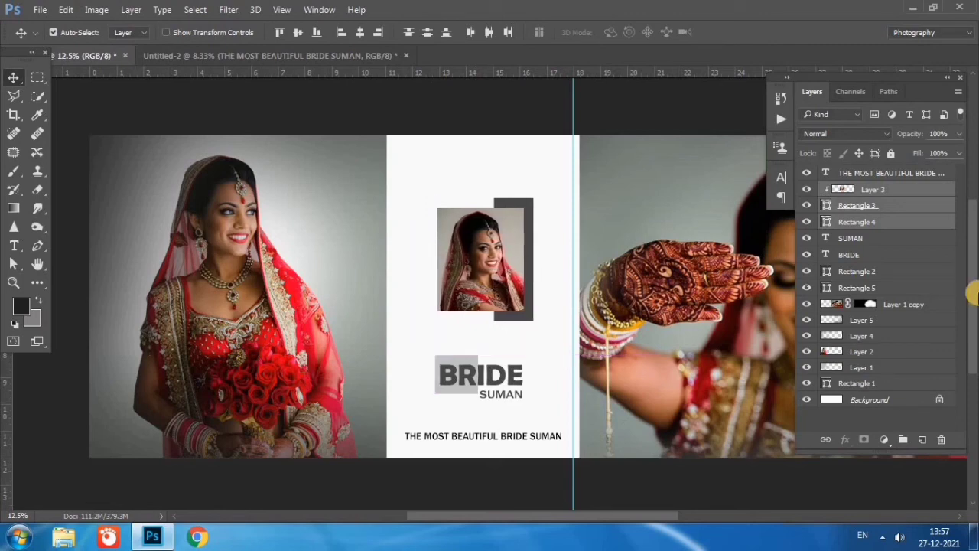
scroll(742, 470, up, 1)
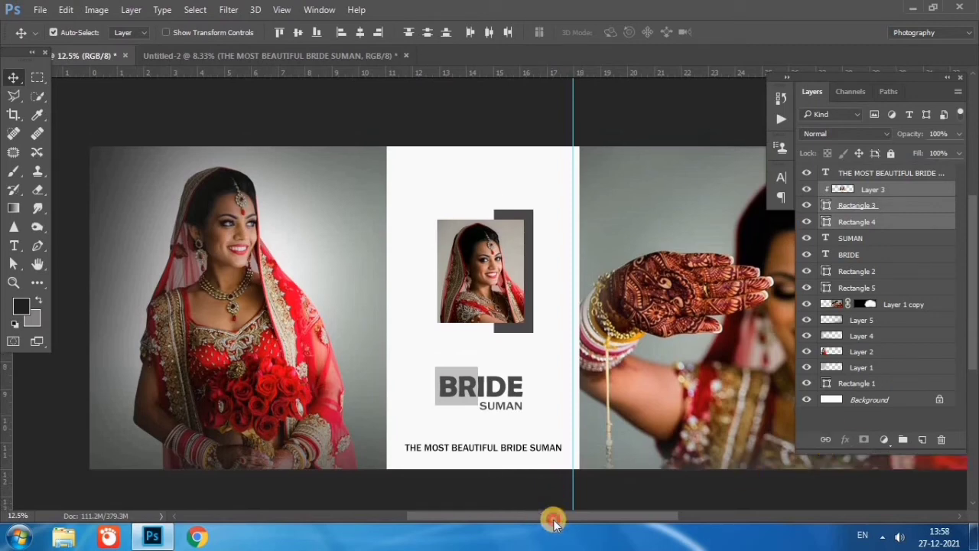
drag(553, 520, 558, 518)
scroll(568, 421, down, 2)
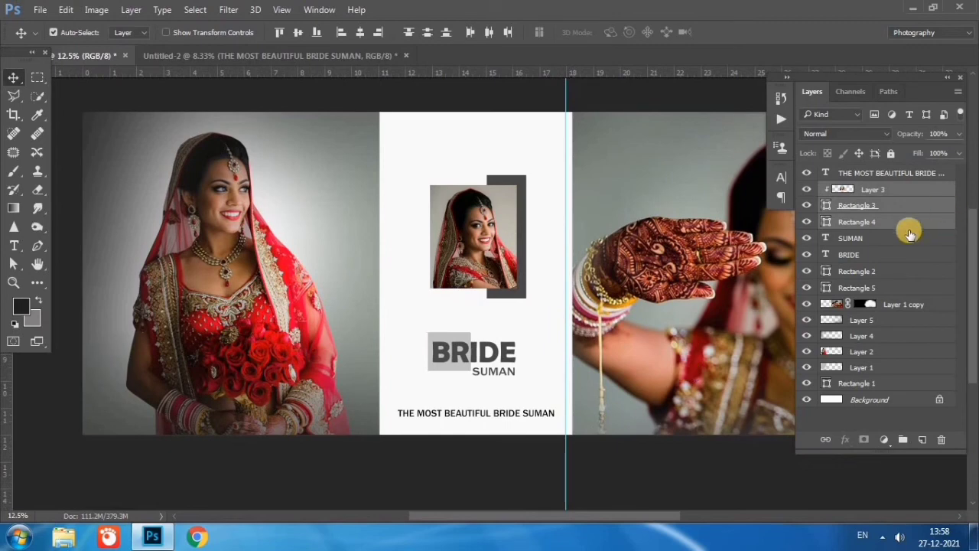
click(895, 239)
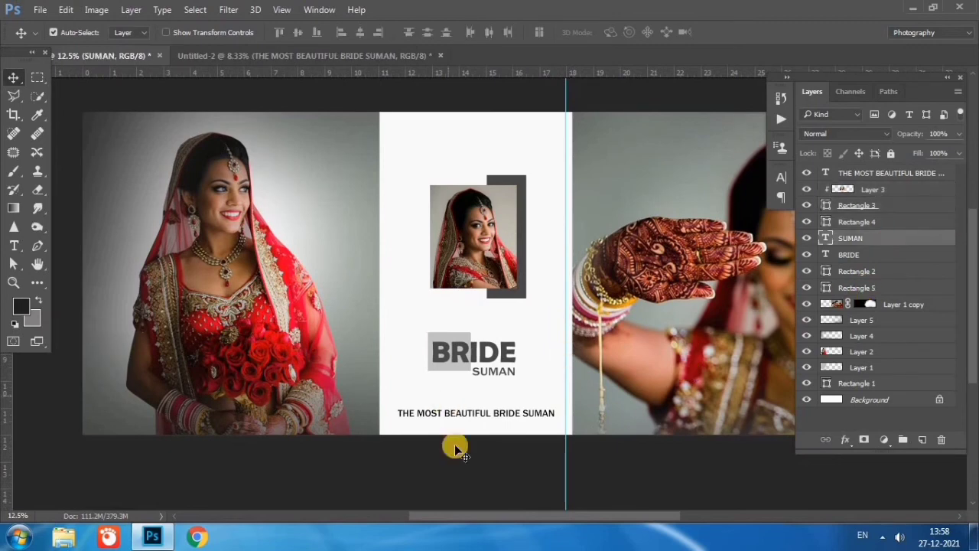
click(497, 413)
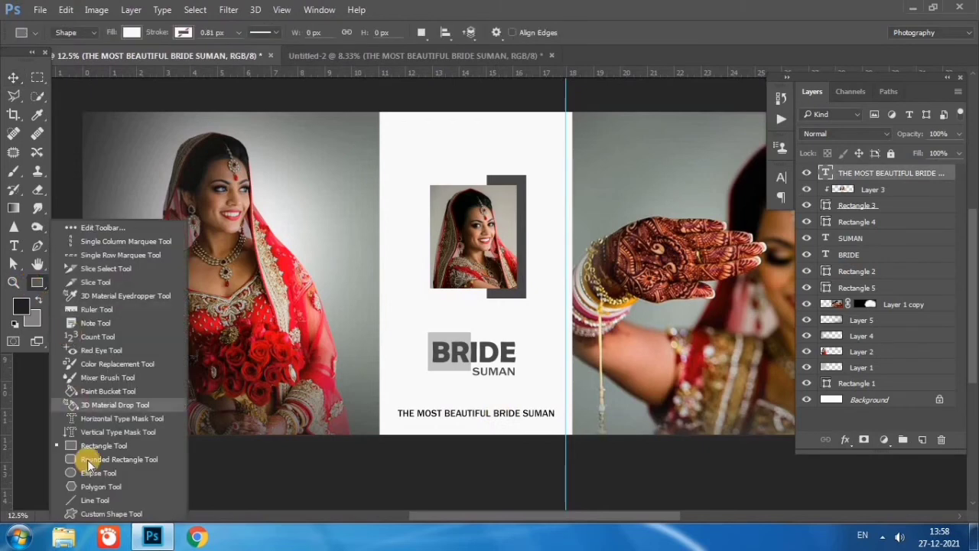
Draw Rectangle 6 around the tagline and give it an 8 px black stroke
drag(29, 287, 84, 448)
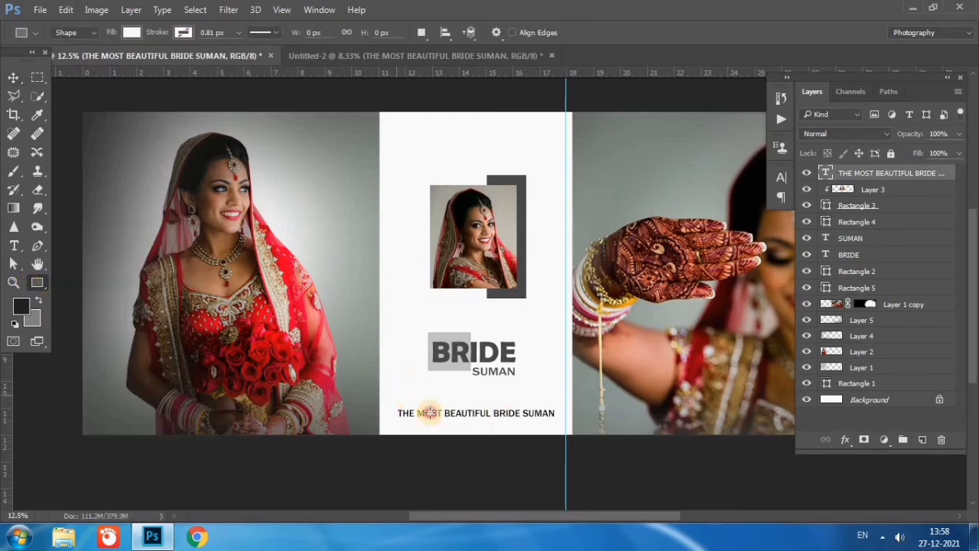
drag(396, 395, 553, 417)
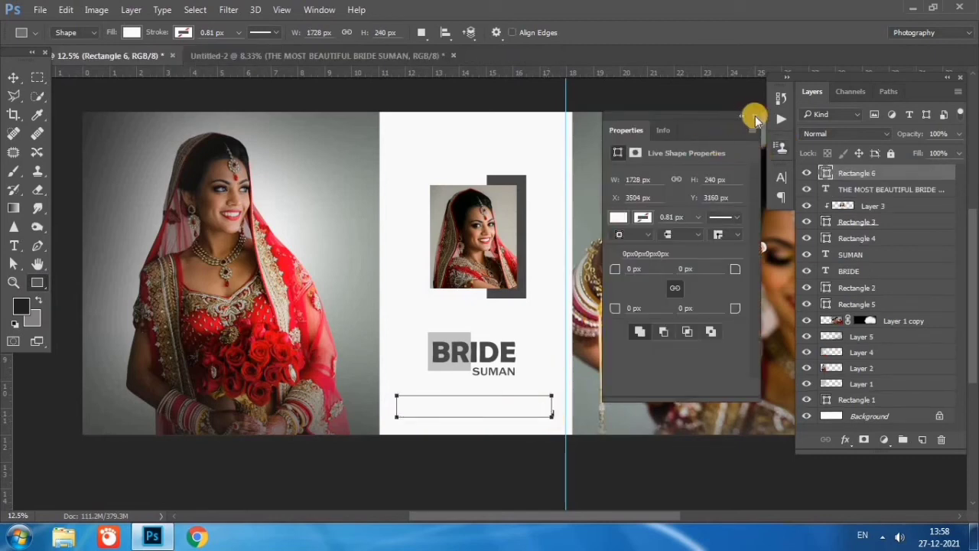
click(626, 94)
click(13, 78)
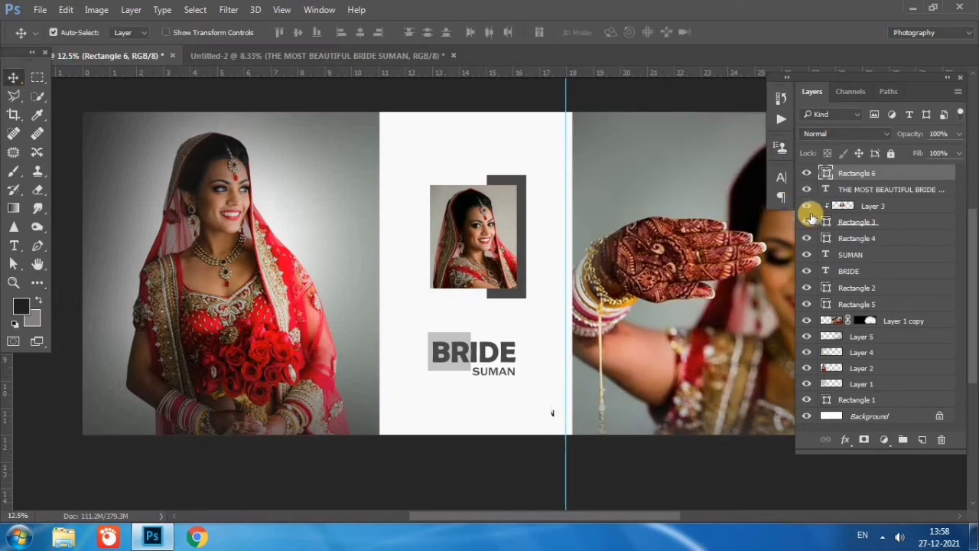
double_click(890, 177)
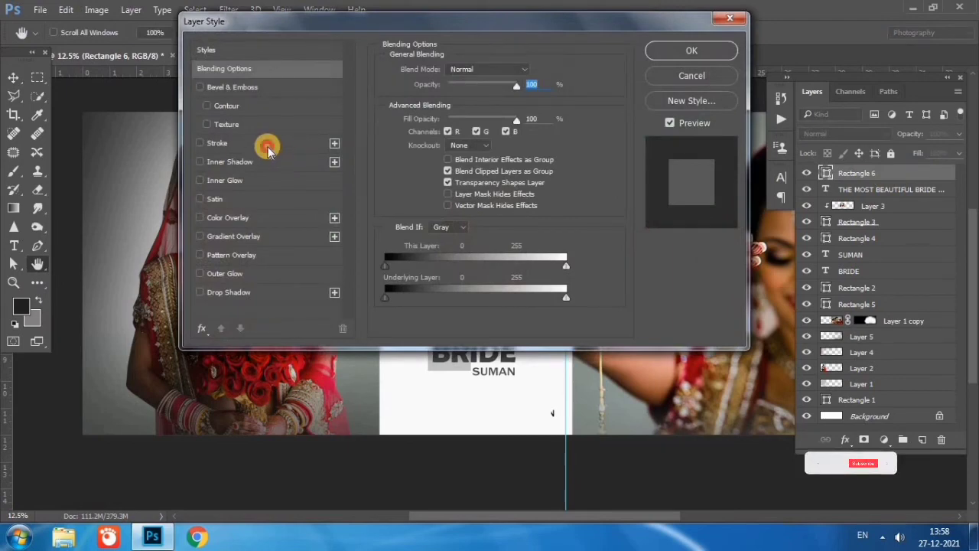
click(267, 144)
click(413, 181)
drag(334, 265, 306, 308)
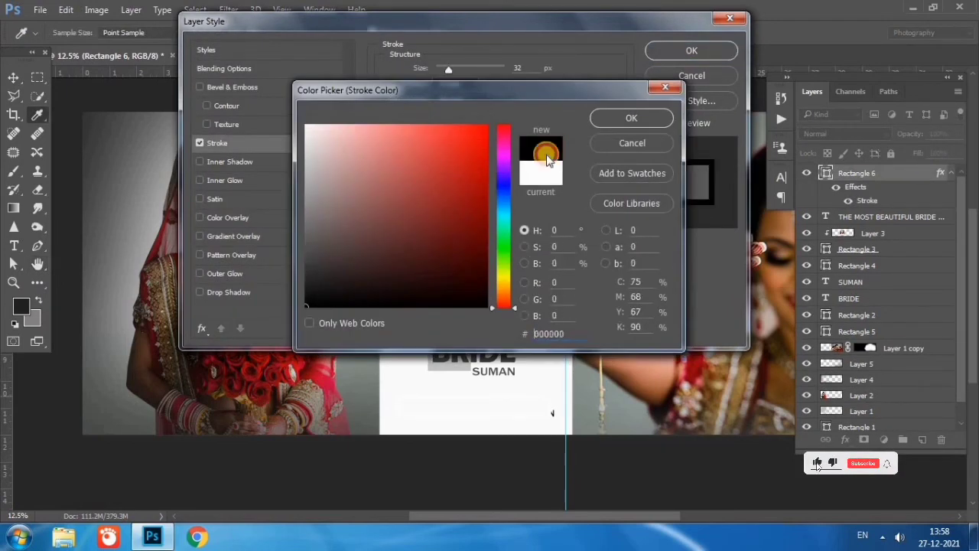
click(630, 118)
drag(445, 70, 442, 70)
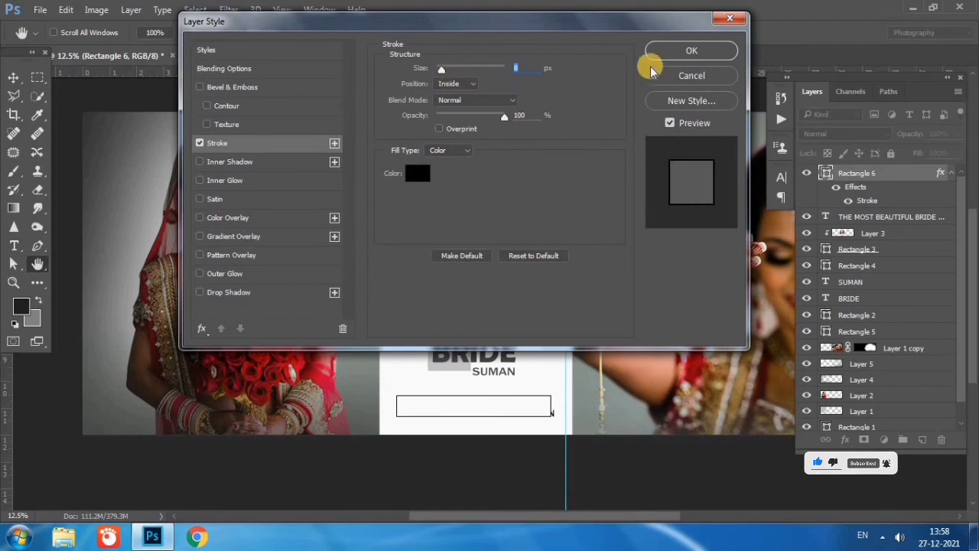
click(679, 49)
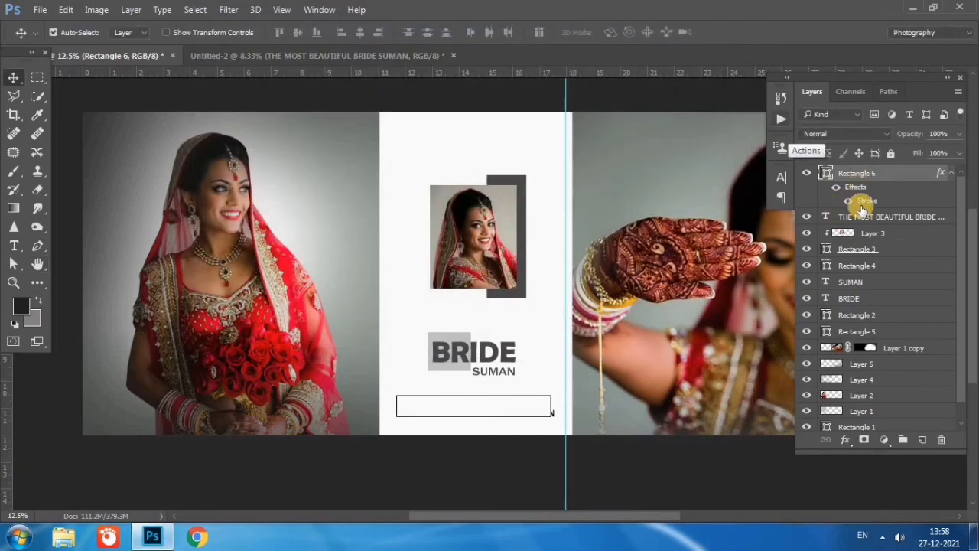
Stack the tagline above the frame, scale it to about 83% and centre it inside
drag(860, 220, 852, 166)
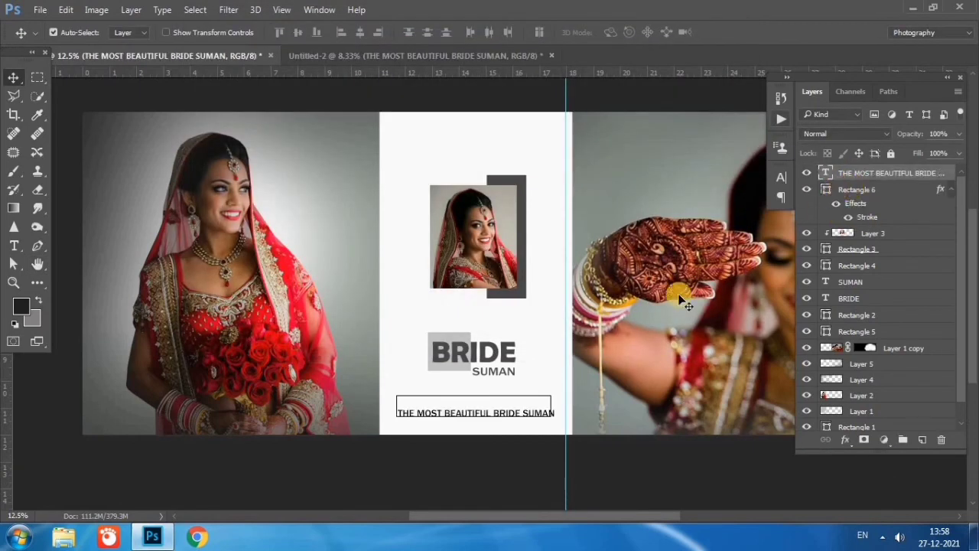
key(ctrl+t)
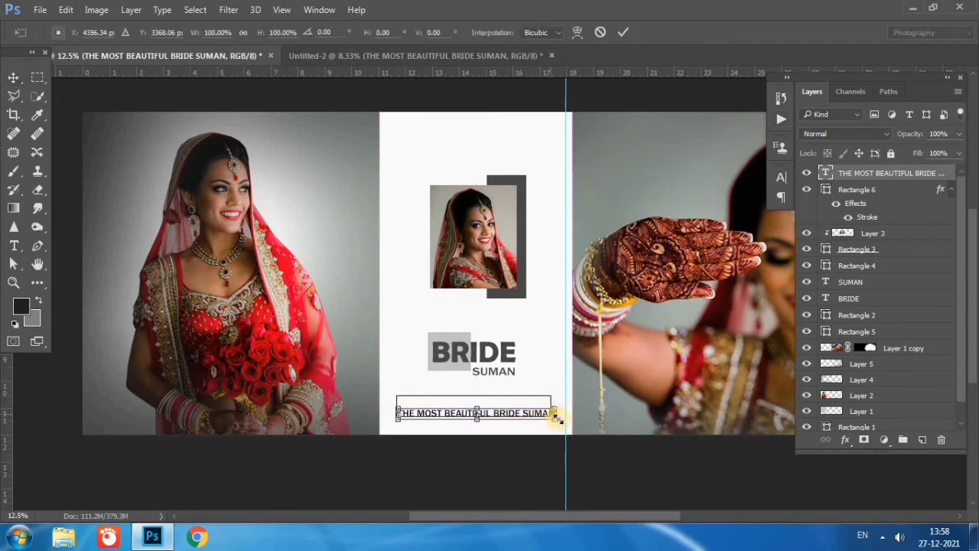
drag(546, 413, 533, 409)
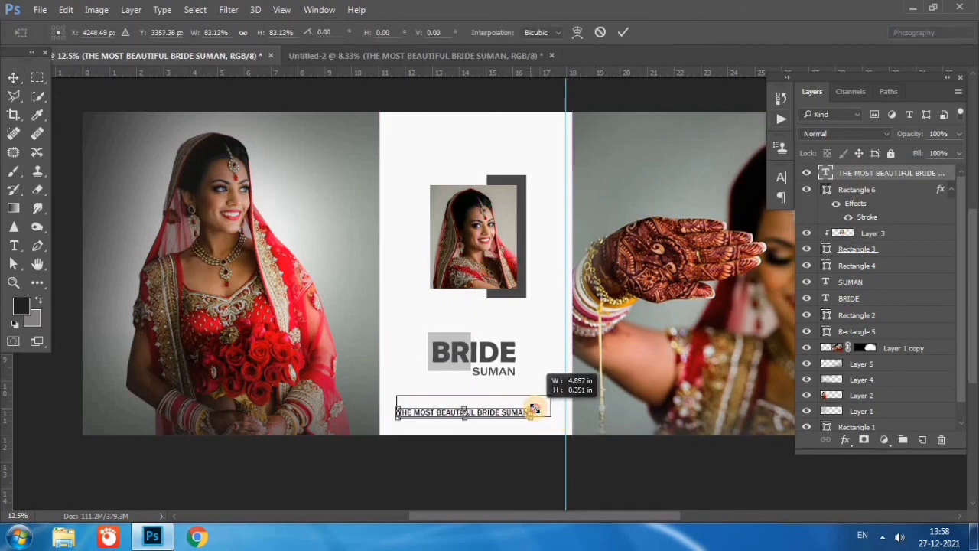
key(Return)
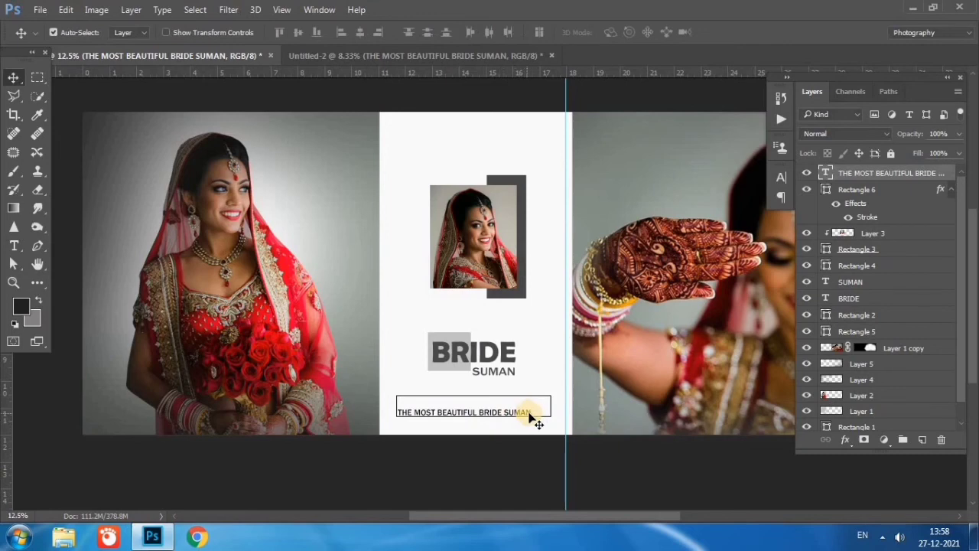
drag(530, 413, 538, 411)
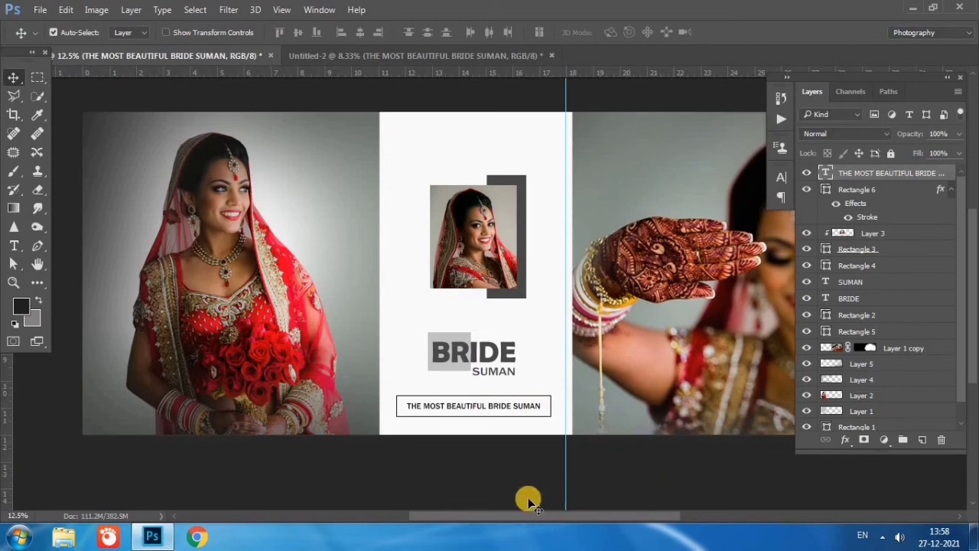
scroll(602, 288, up, 2)
scroll(604, 287, up, 1)
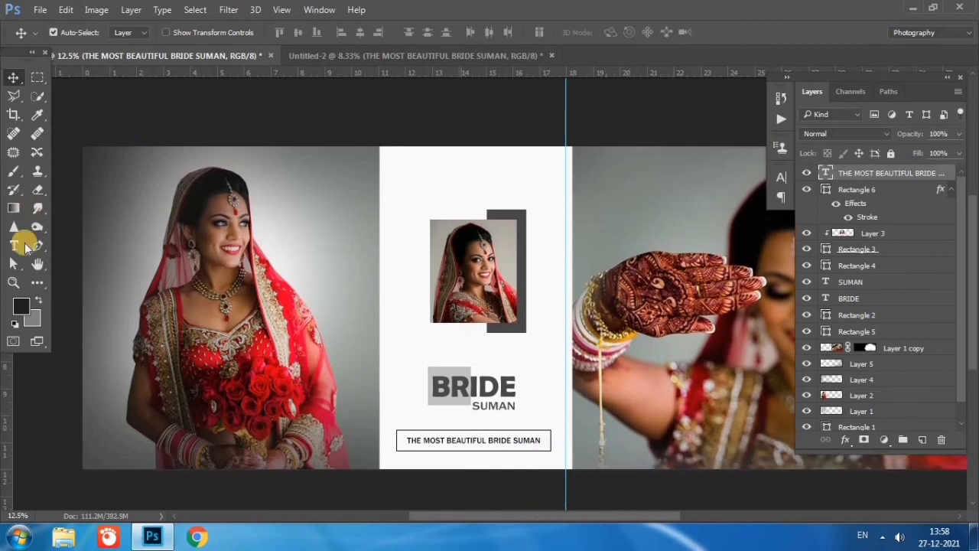
Draw a small plain rectangle near the top of the white panel
click(37, 282)
right_click(38, 283)
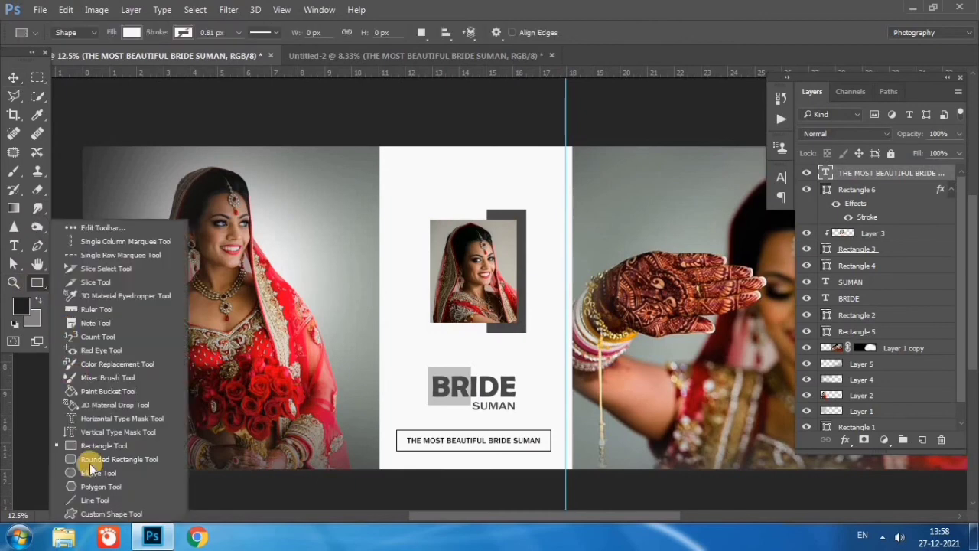
click(433, 161)
drag(411, 140, 475, 185)
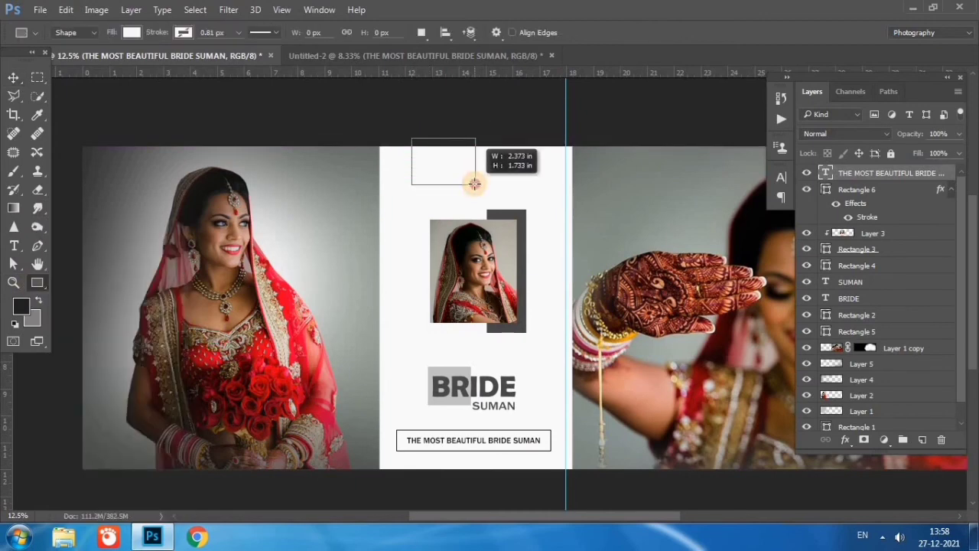
click(756, 119)
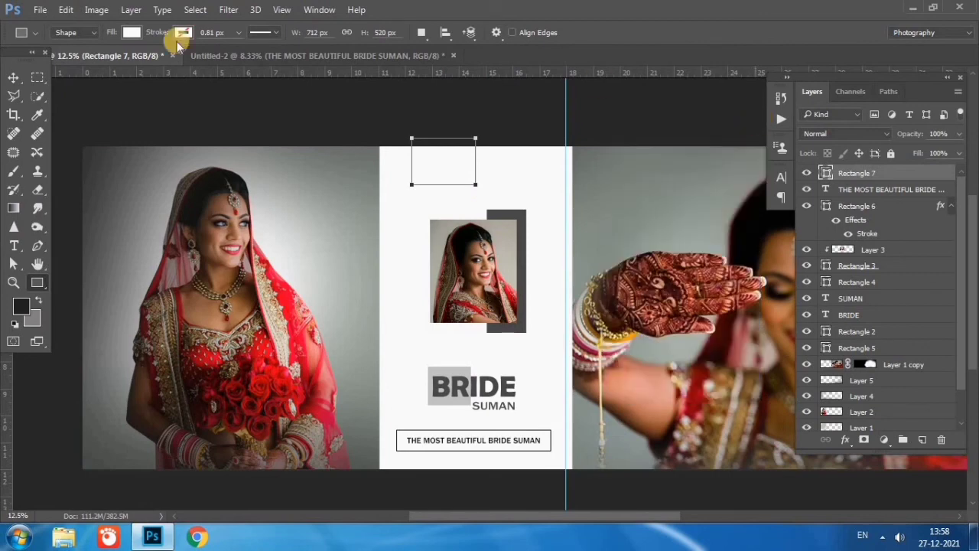
click(13, 77)
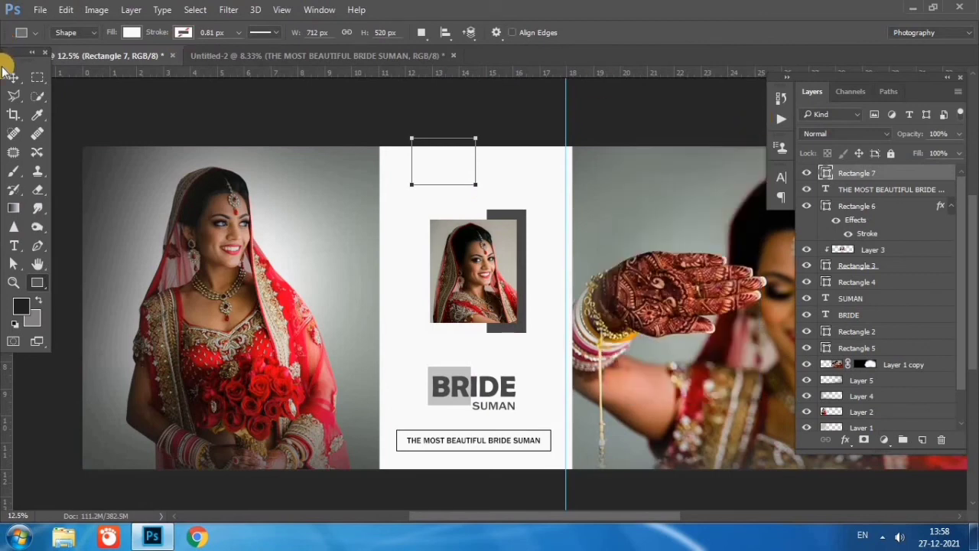
Fill the rectangle with black (000000) and lower its opacity to 14%
double_click(824, 174)
drag(405, 87, 571, 98)
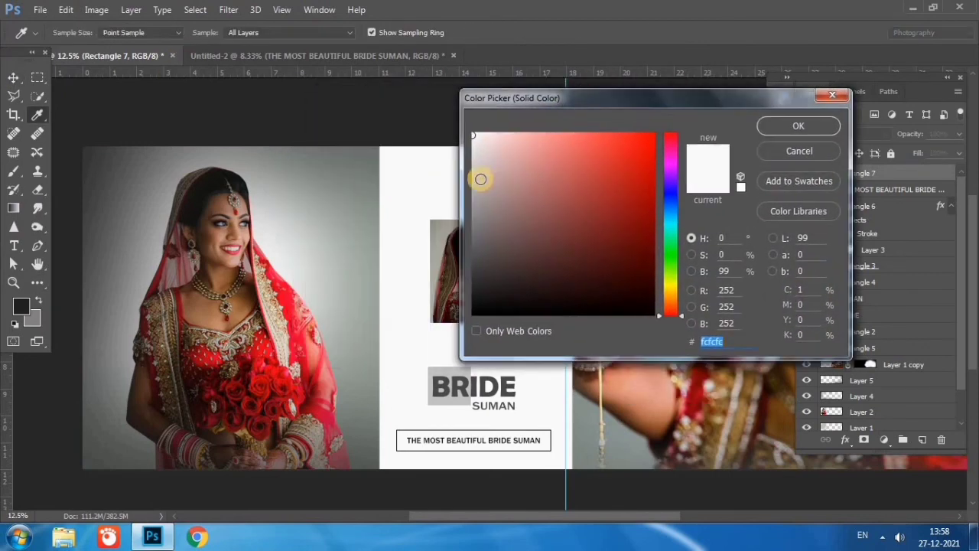
text(000000)
click(761, 126)
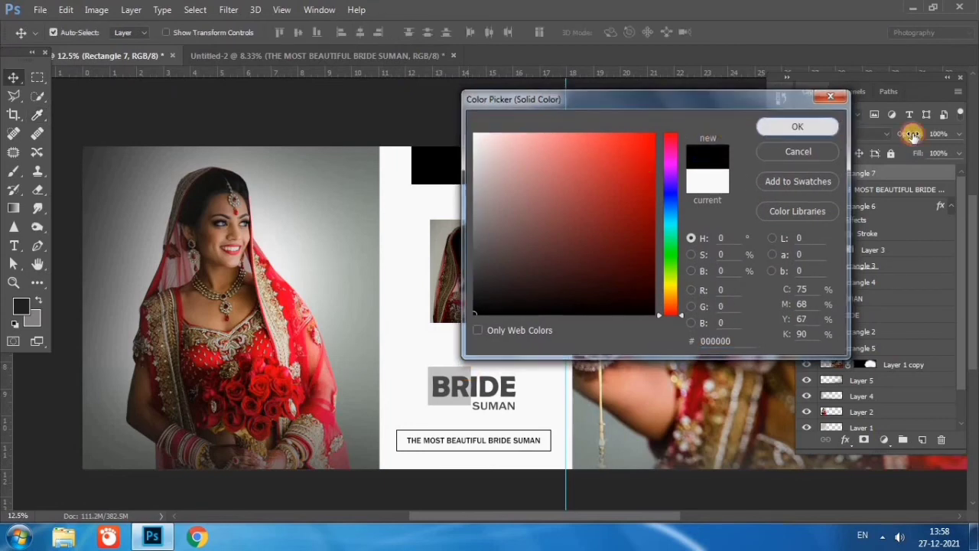
drag(915, 134, 855, 140)
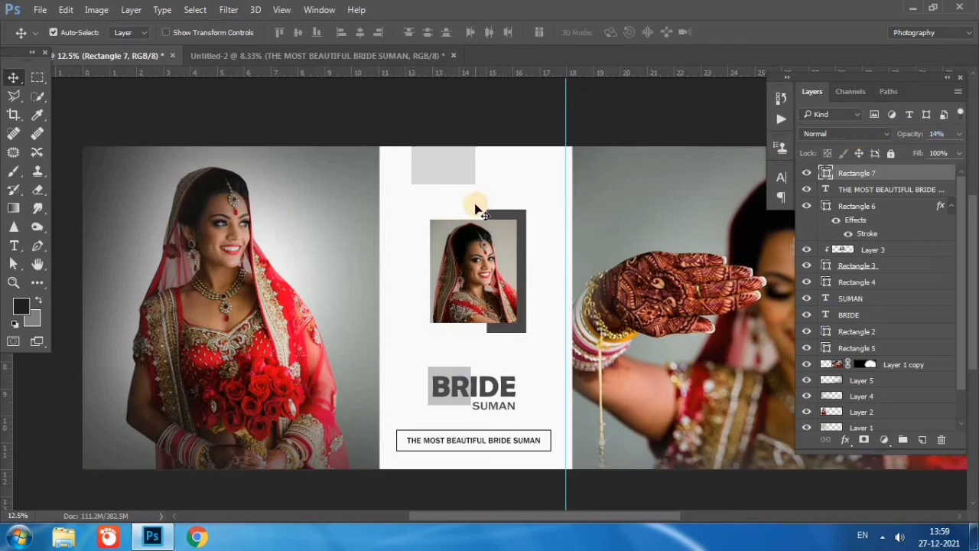
Rotate the grey square and position it cut off at the panel's top edge
key(ctrl+t)
drag(514, 225, 449, 249)
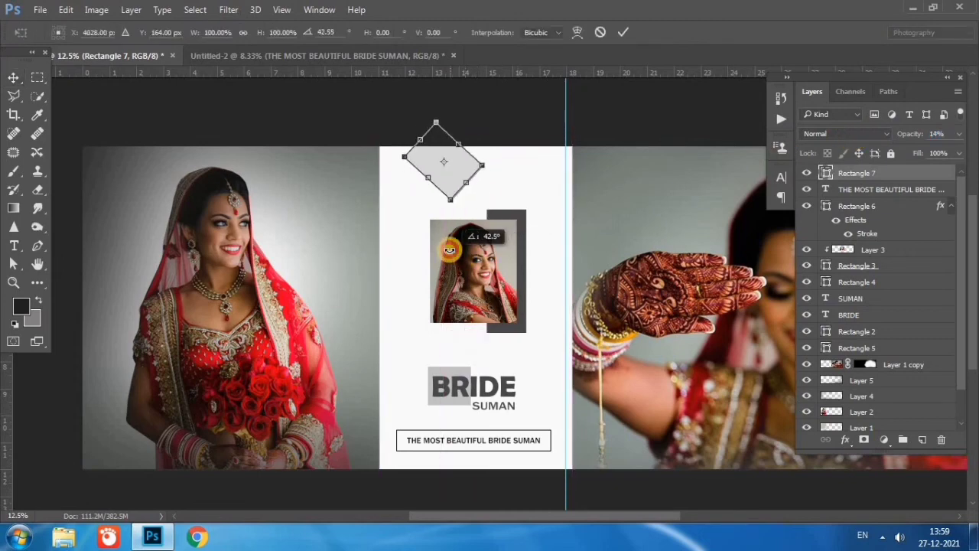
drag(459, 179, 522, 155)
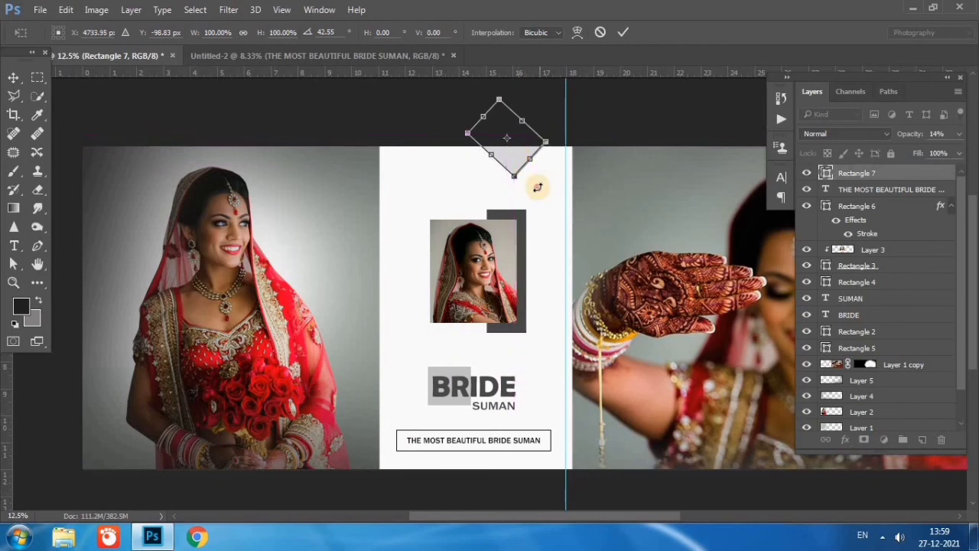
mouse_move(538, 187)
mouse_down()
mouse_move(522, 192)
mouse_move(543, 185)
mouse_up()
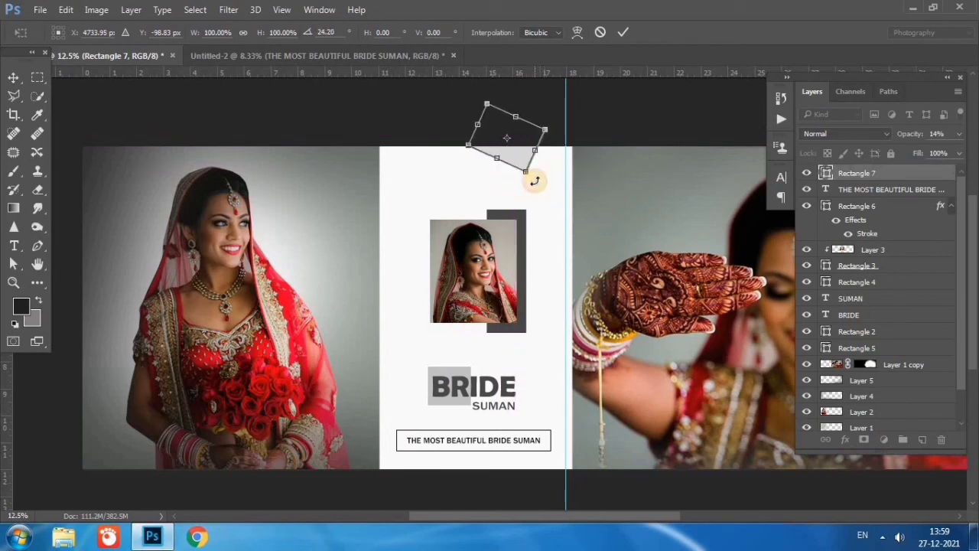
key(Return)
drag(525, 171, 517, 162)
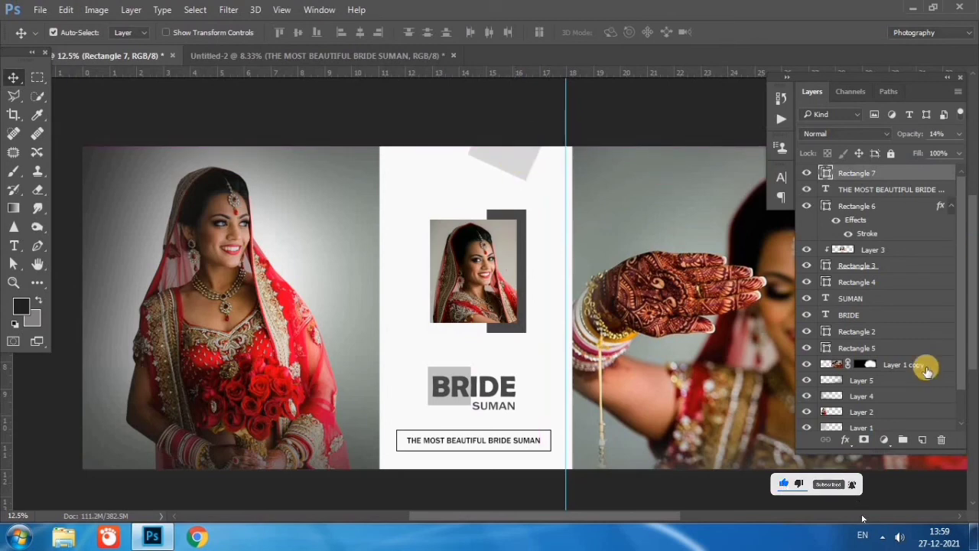
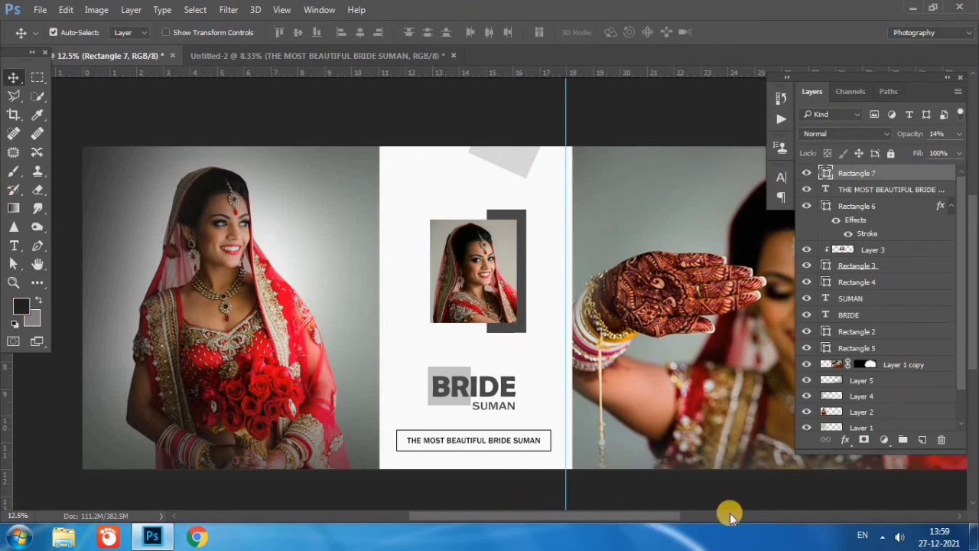
Pan the canvas right until the blurred henna-hands photo fills the view
mouse_move(646, 517)
mouse_down()
mouse_move(589, 516)
mouse_move(761, 530)
mouse_move(754, 524)
mouse_up()
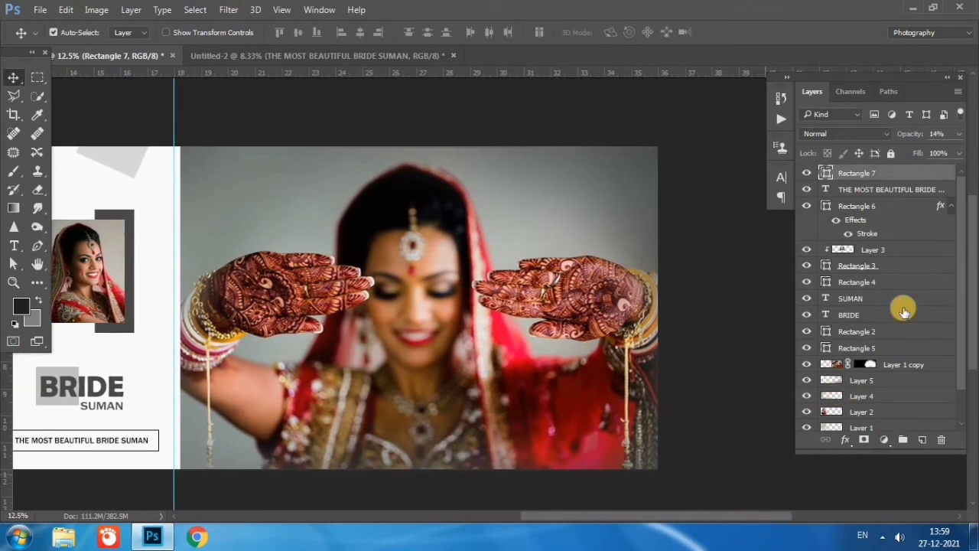
Bring the WEDDING CEREMONY text from Untitled-2 onto the henna photo in the album
click(390, 58)
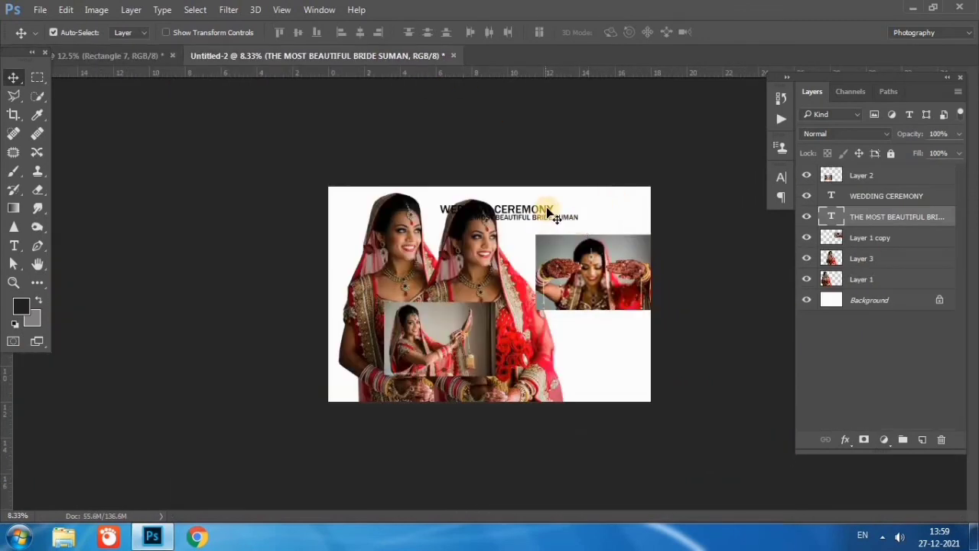
mouse_move(548, 212)
mouse_down()
mouse_move(139, 42)
mouse_move(350, 115)
mouse_up()
mouse_move(596, 190)
mouse_down()
mouse_move(601, 200)
mouse_move(647, 186)
mouse_up()
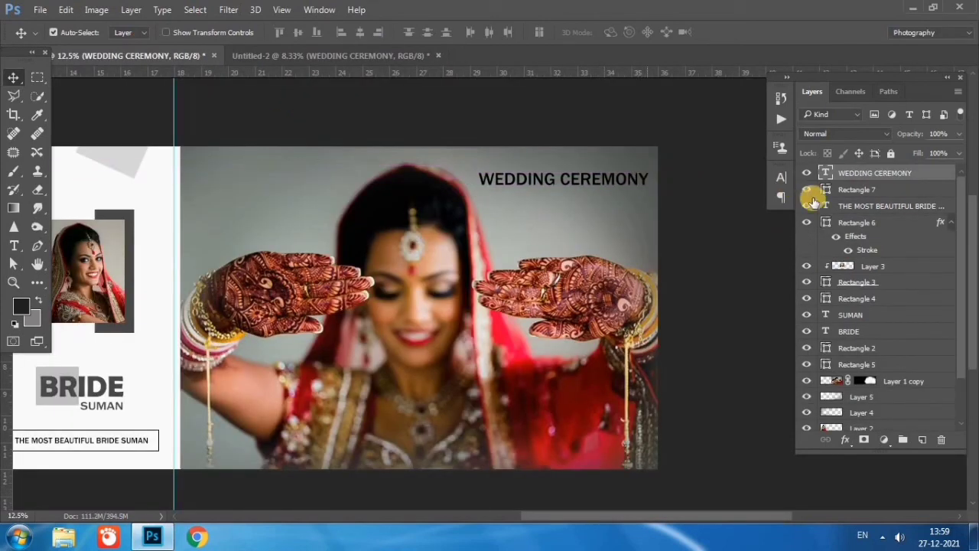
Set the WEDDING CEREMONY title to 30 pt and place it at the photo's top-right corner
double_click(826, 173)
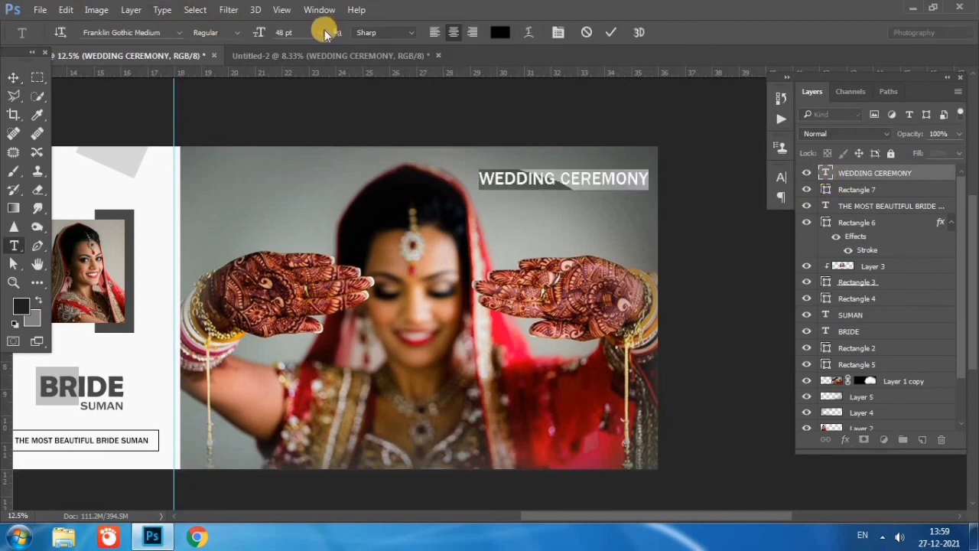
click(322, 33)
click(306, 228)
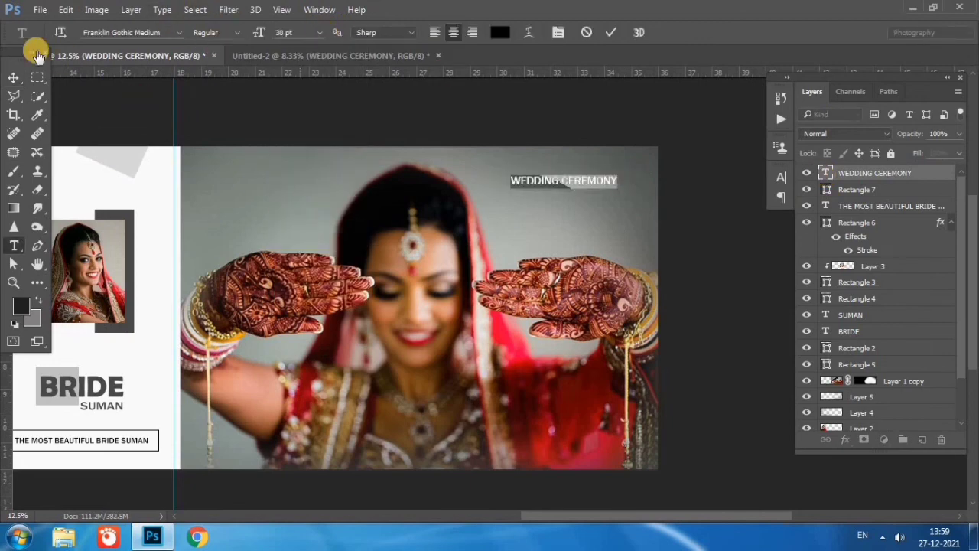
click(13, 77)
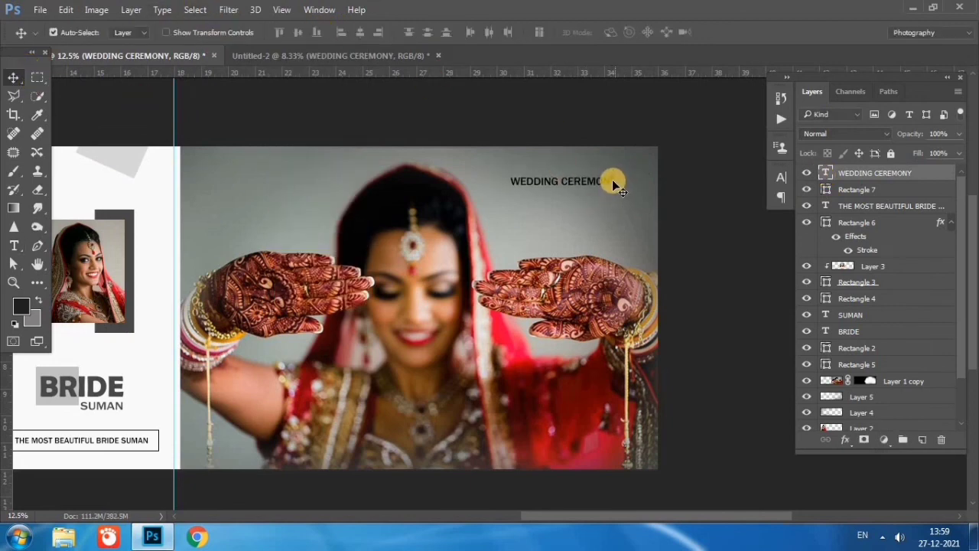
drag(616, 175, 627, 178)
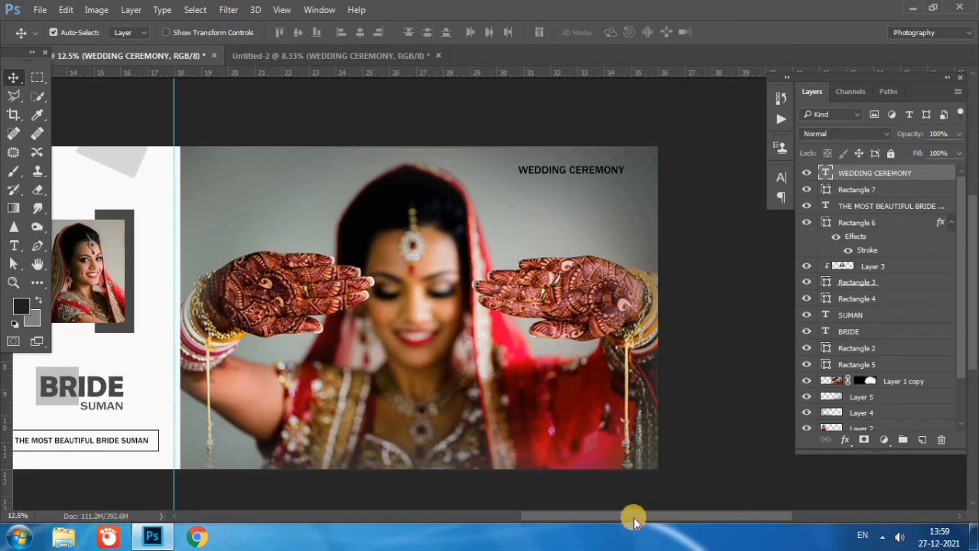
drag(635, 517, 649, 517)
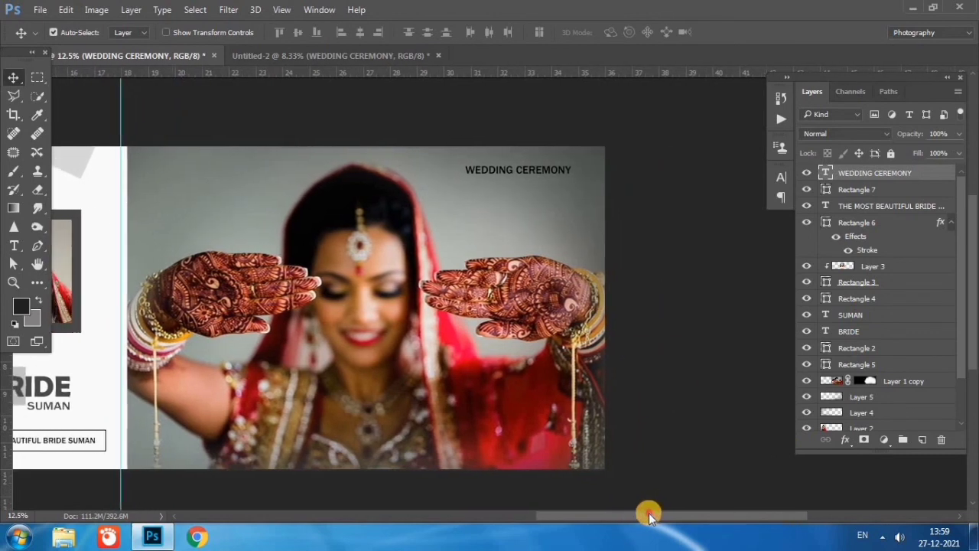
Draw a small rectangle shape just below the WEDDING CEREMONY title
click(38, 282)
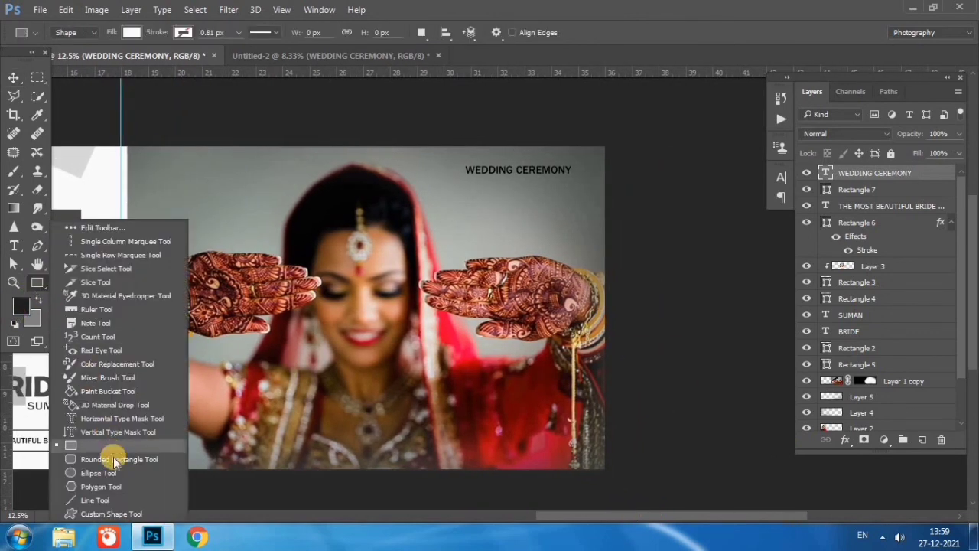
click(115, 446)
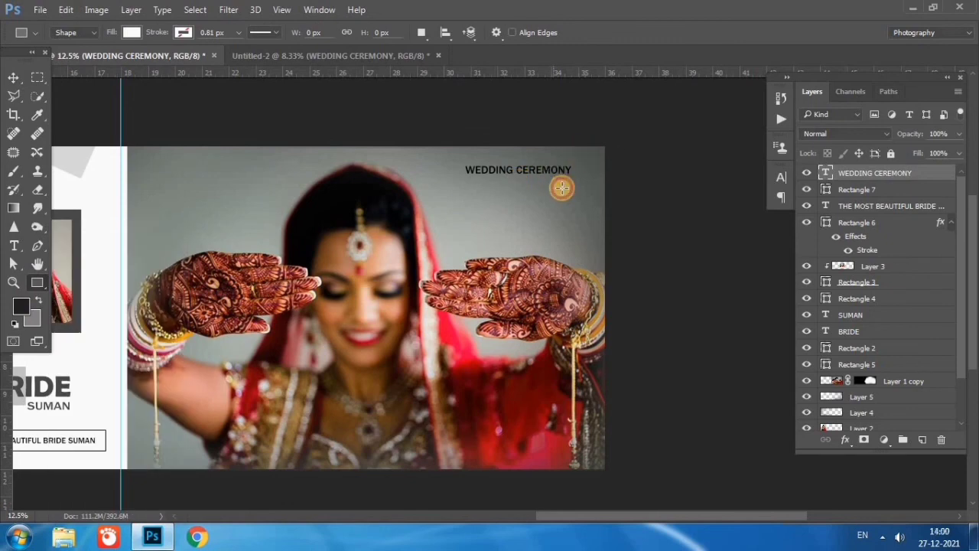
drag(552, 175, 562, 184)
click(755, 112)
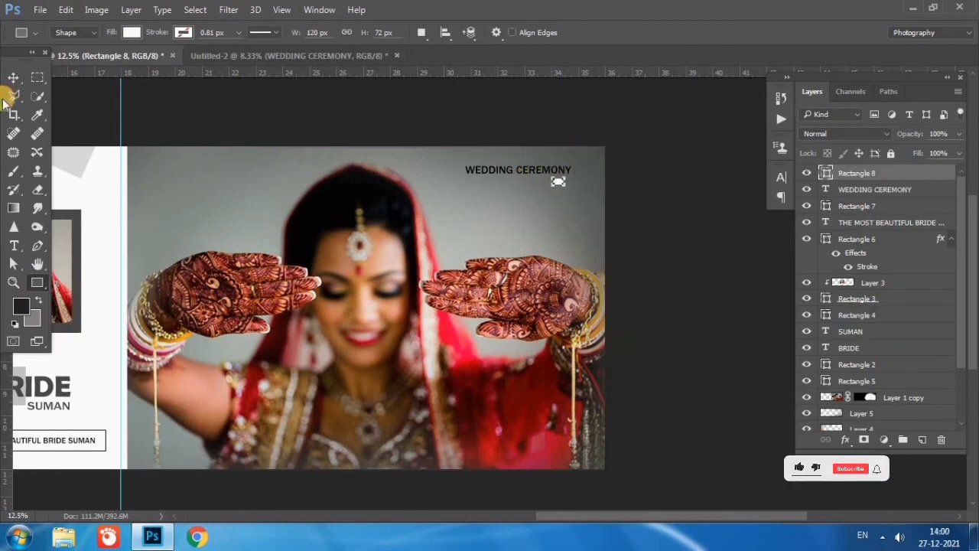
click(13, 77)
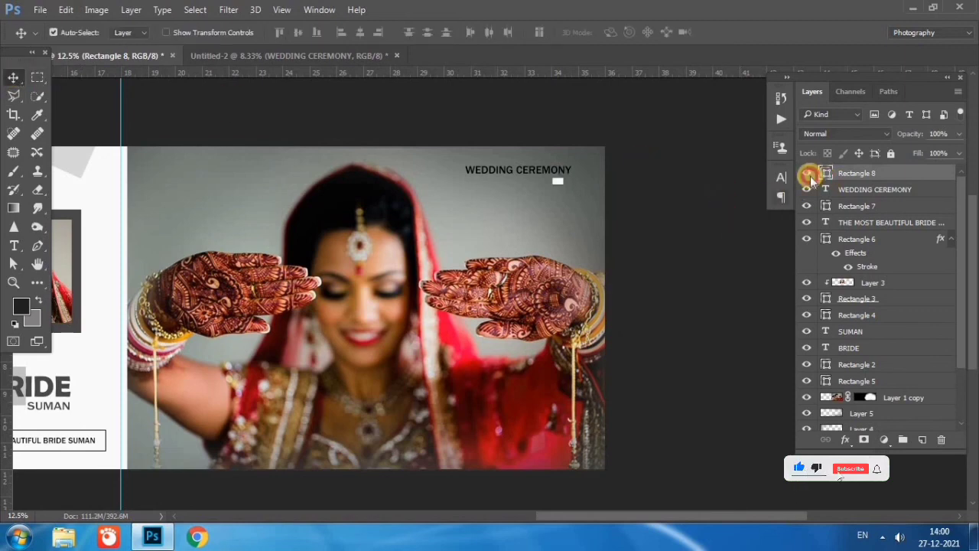
Fill the rectangle black, move it under the title and adjust its width with Ctrl+T
double_click(812, 176)
click(776, 133)
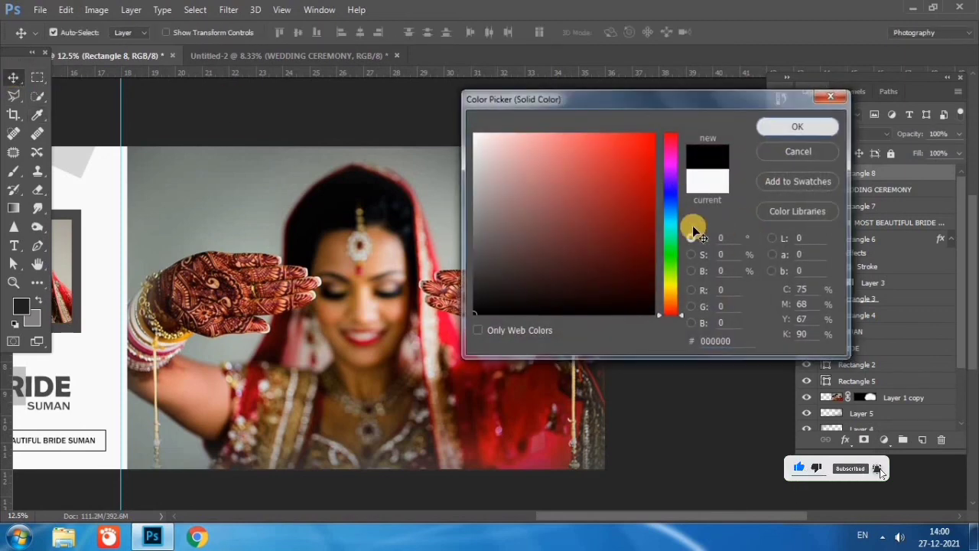
mouse_move(557, 213)
mouse_down()
mouse_move(541, 180)
mouse_move(579, 194)
mouse_move(573, 184)
mouse_up()
key(ctrl+t)
key(Return)
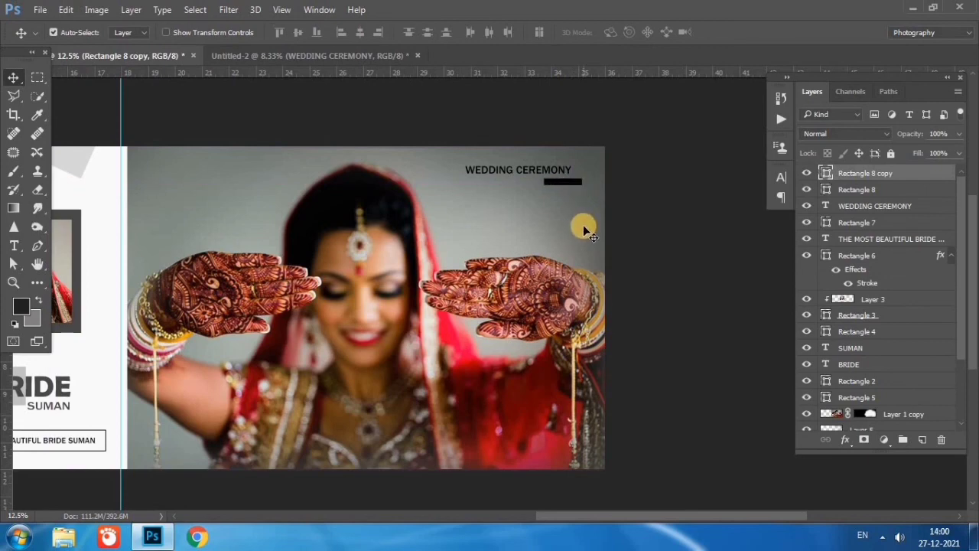
Duplicate the black bar and narrow the copy into a small square
key(shift+Left)
key(shift+Left)
key(shift+Left)
key(shift+Left)
key(shift+Left)
key(shift+Left)
key(ctrl+t)
drag(534, 181, 549, 181)
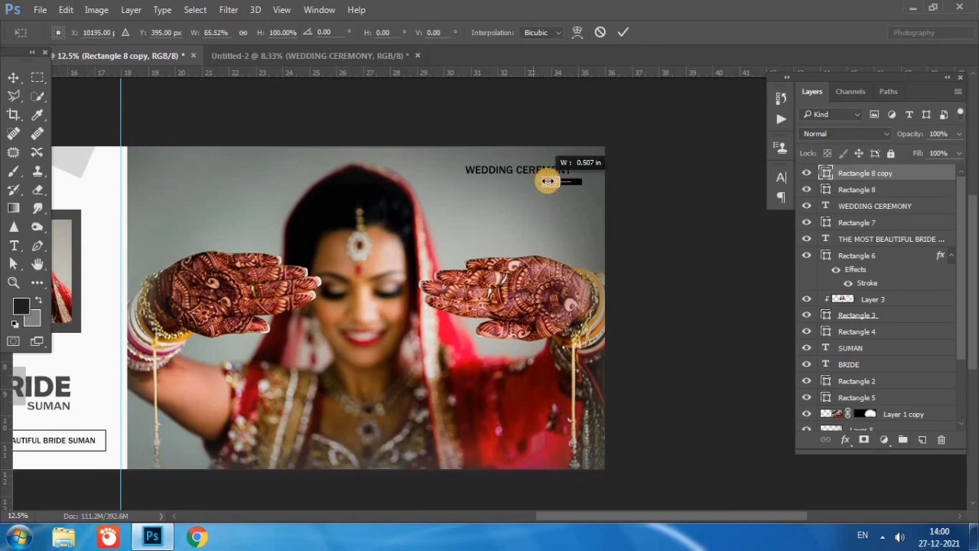
key(Return)
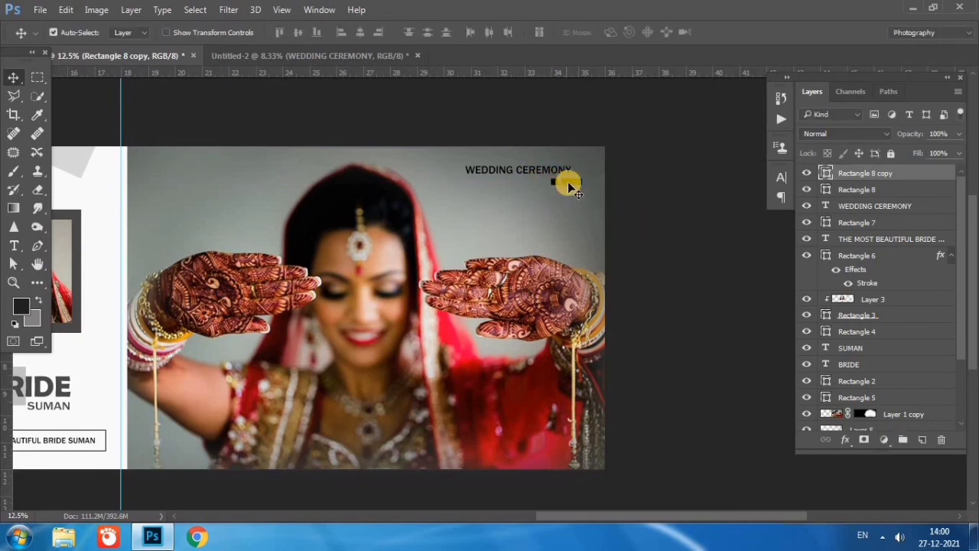
Select the square and bar together and nudge them into position under the title
click(567, 185)
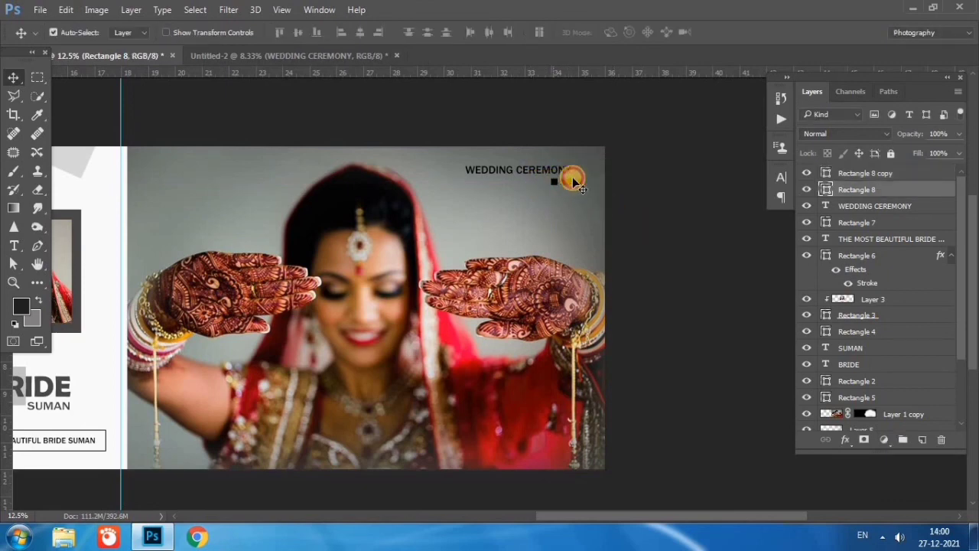
drag(561, 191, 572, 182)
click(572, 182)
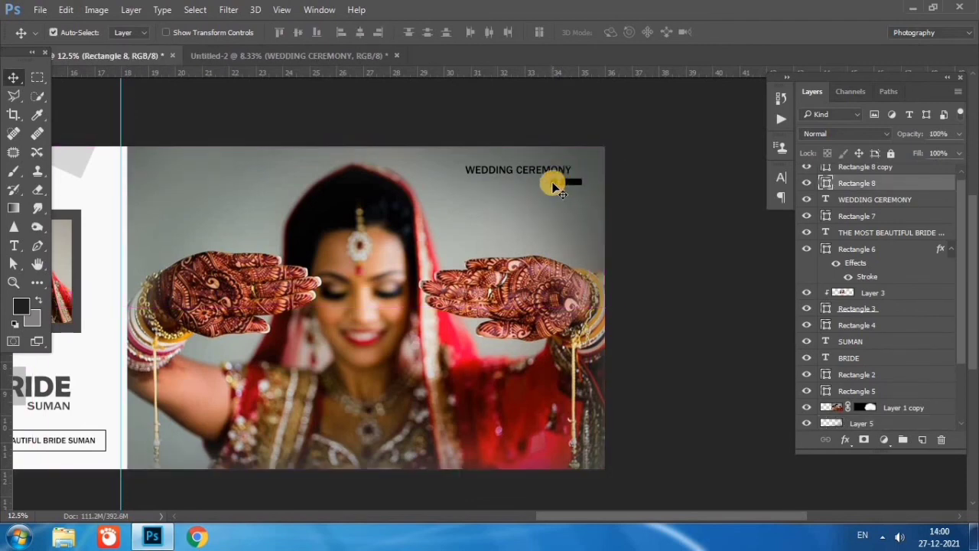
shift+click(554, 187)
drag(547, 185, 541, 184)
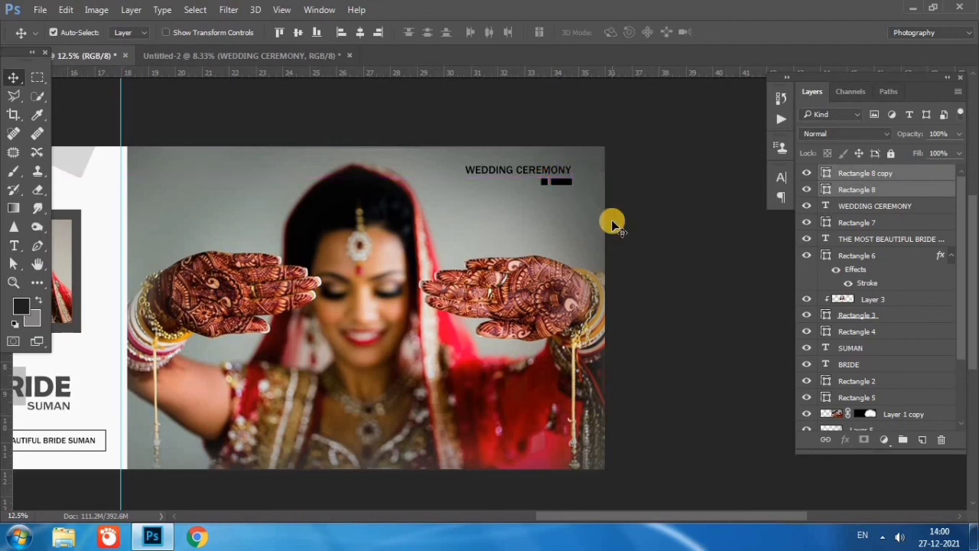
key(shift+Left)
key(shift+Left)
key(shift+Left)
key(shift+Right)
key(shift+Right)
key(shift+Left)
key(shift+Right)
Scroll across the spread and zoom out to 6.25% to show the entire album layout
click(892, 176)
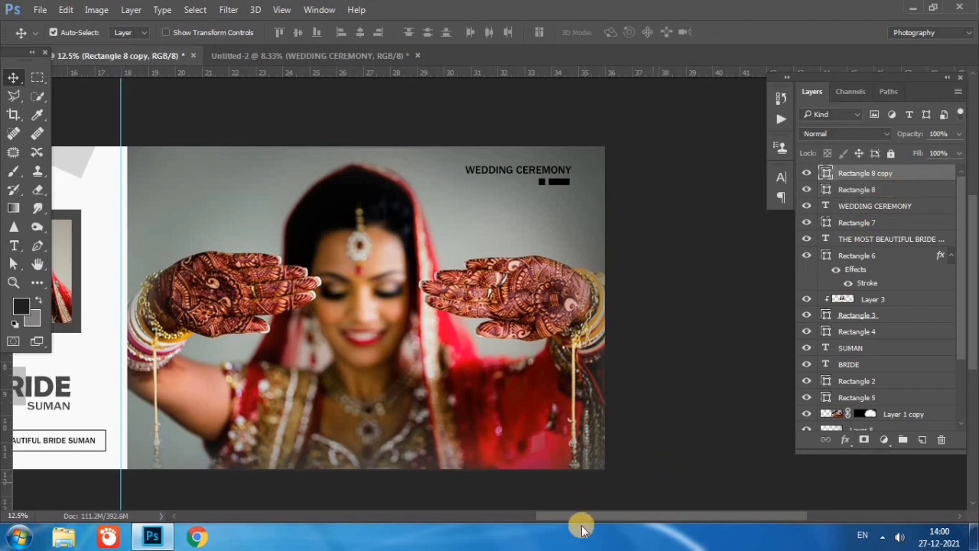
drag(586, 517, 453, 521)
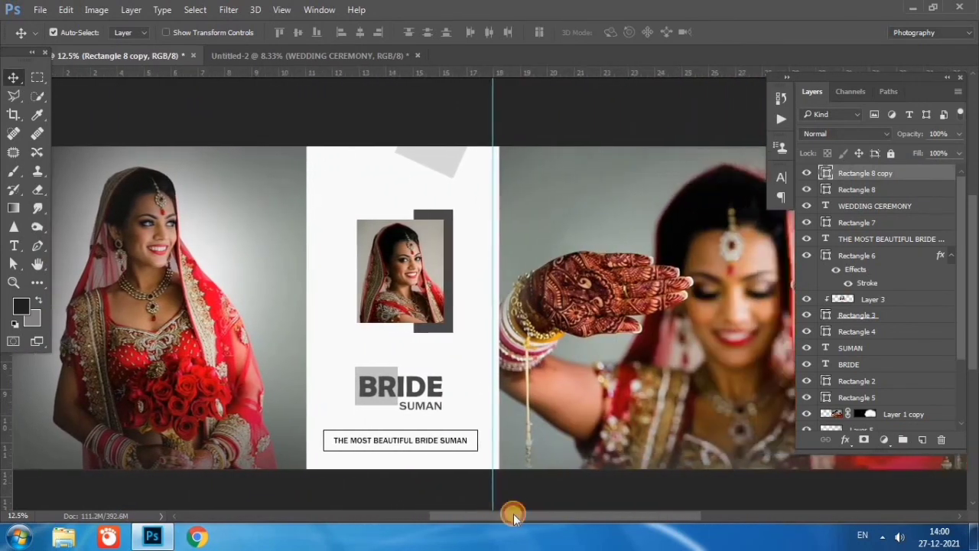
drag(418, 518, 572, 518)
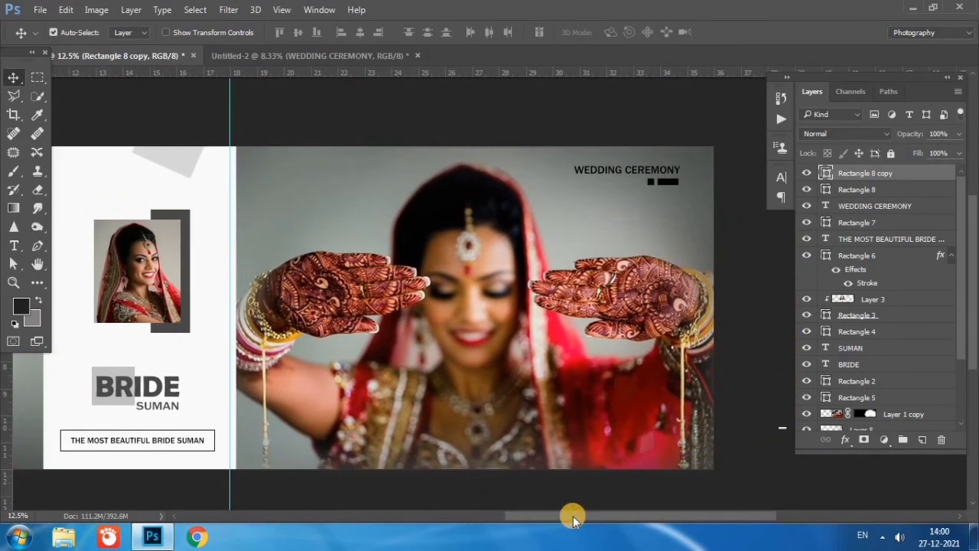
key(ctrl+minus)
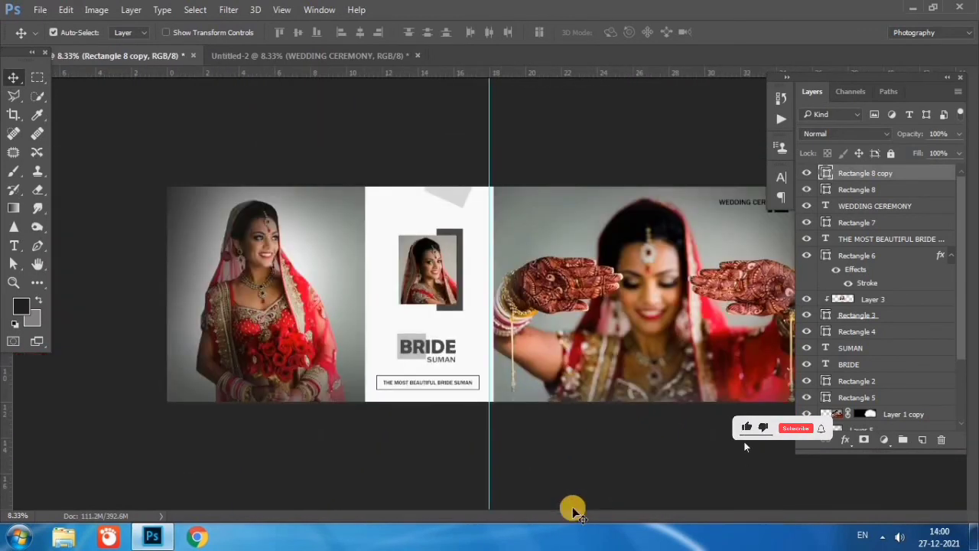
key(ctrl+minus)
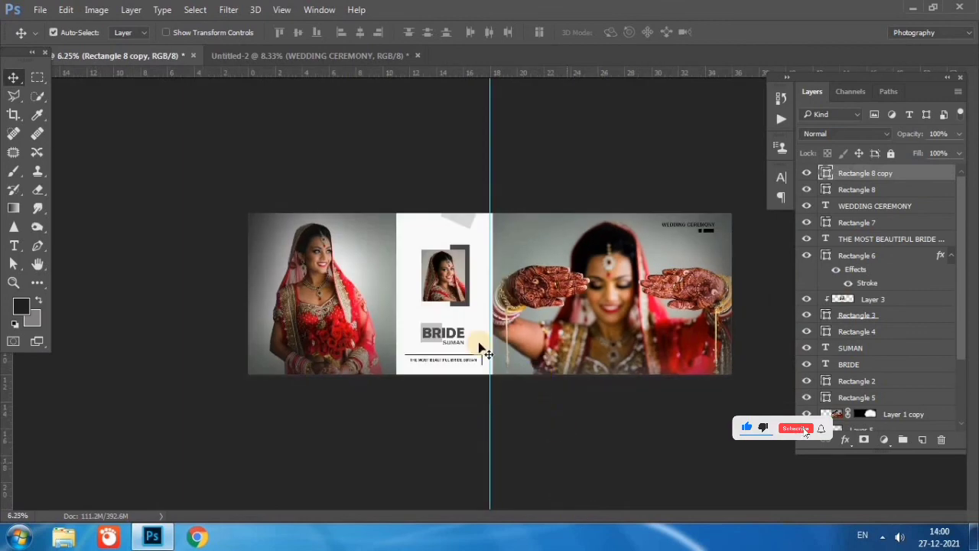